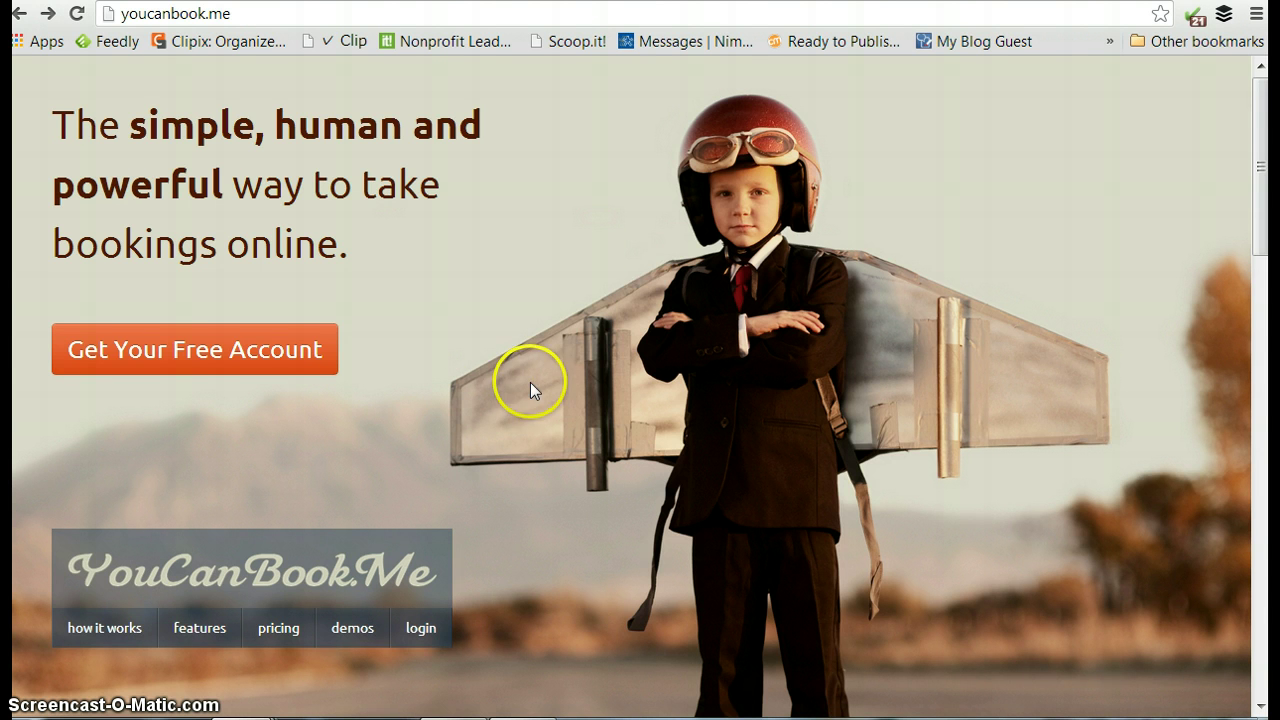
Switch to Nimble's People contacts list and briefly scroll through the contacts.
click(440, 1)
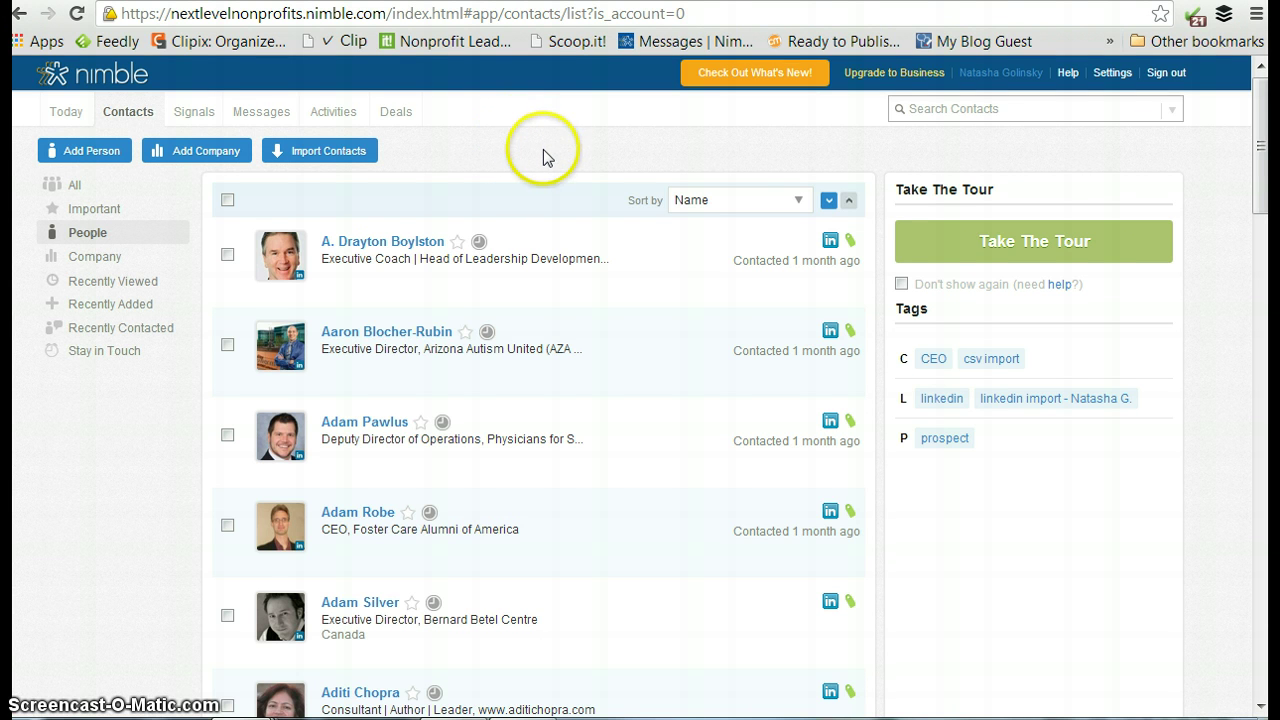
scroll(543, 157, down, 1)
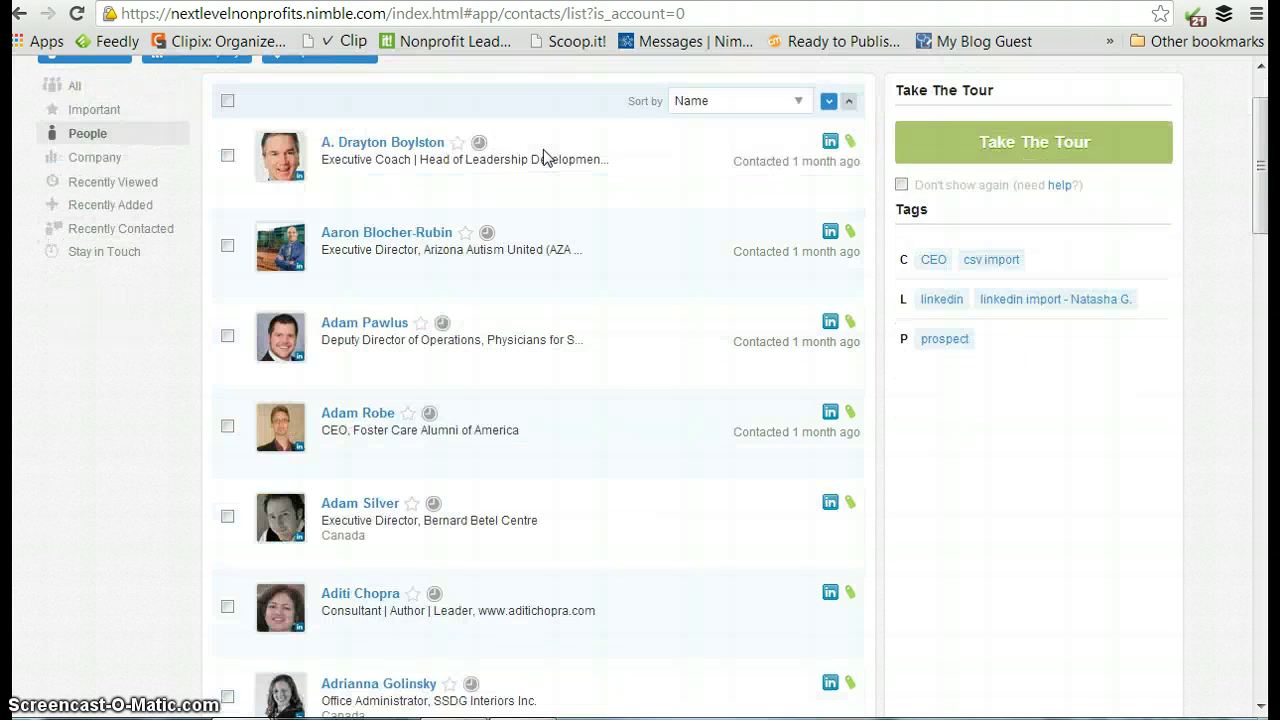
scroll(543, 157, up, 1)
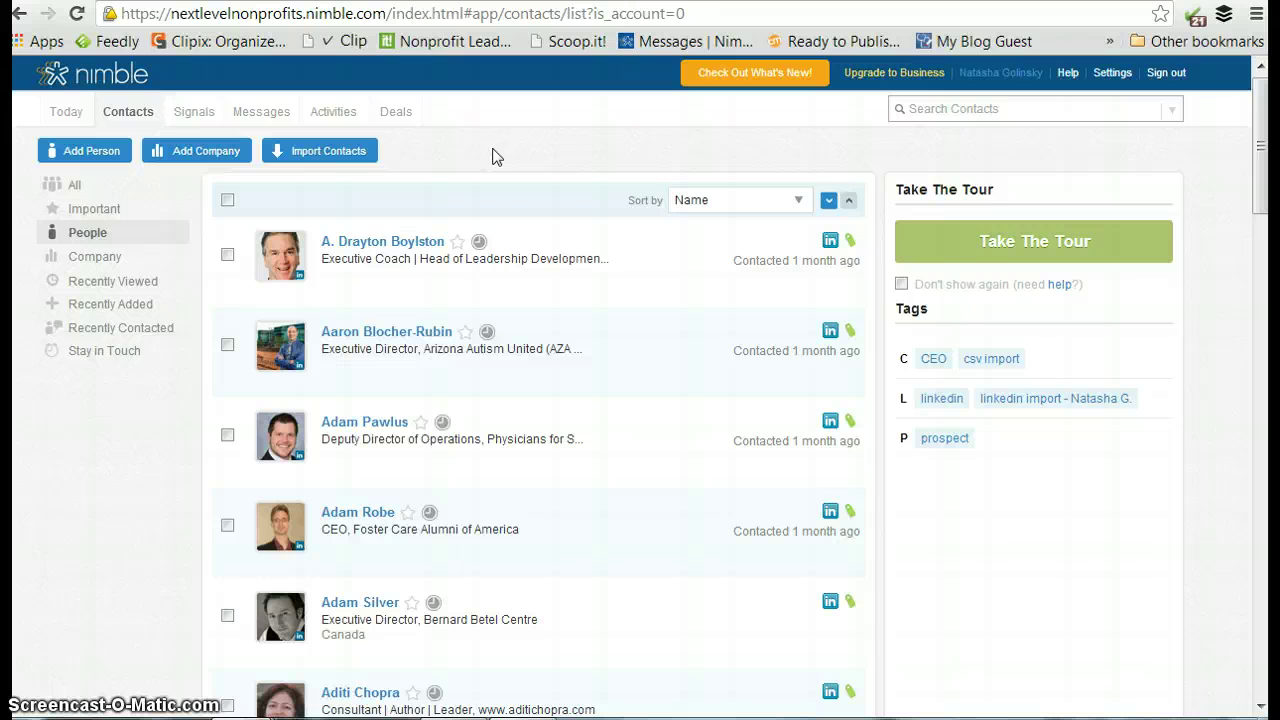
scroll(490, 155, down, 1)
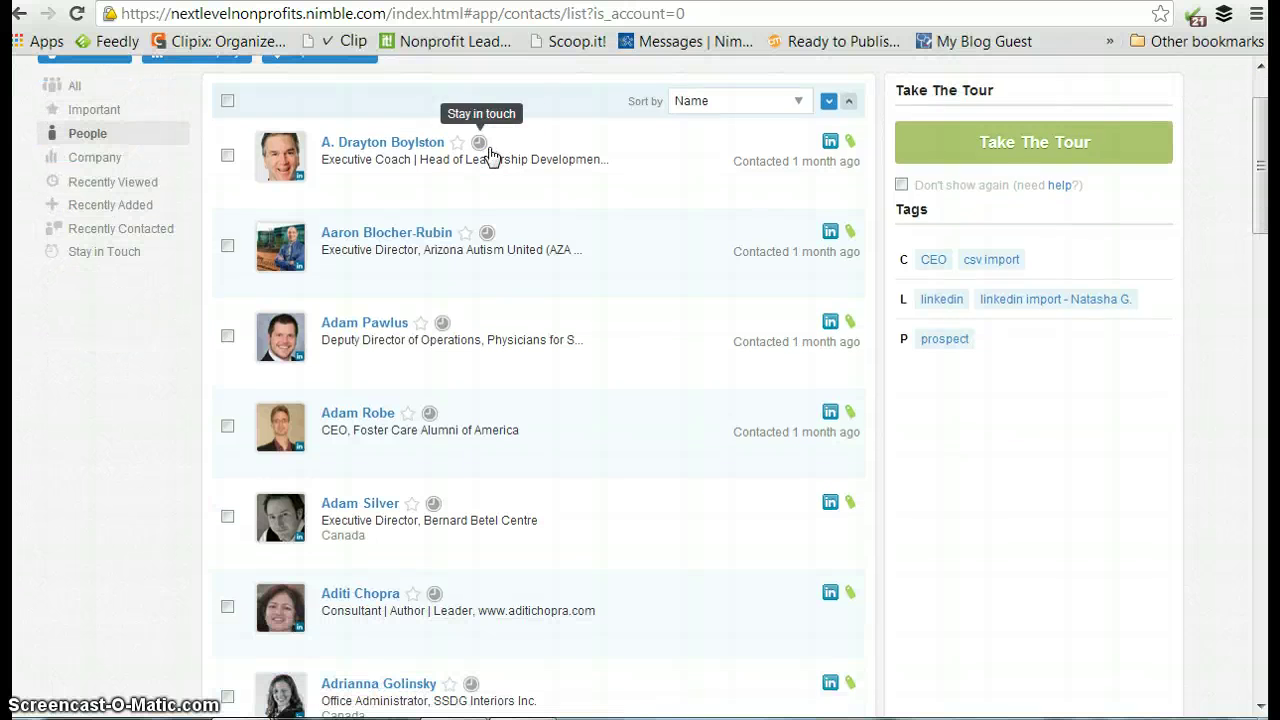
scroll(550, 110, up, 1)
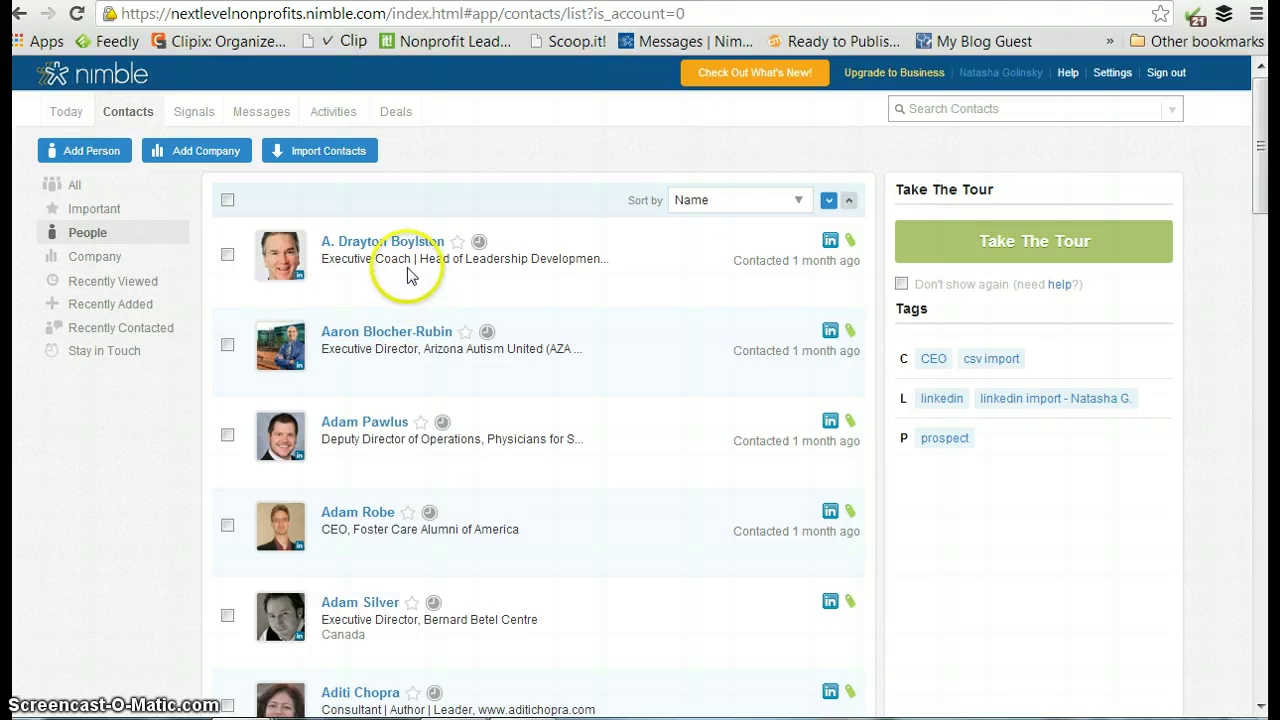
click(416, 243)
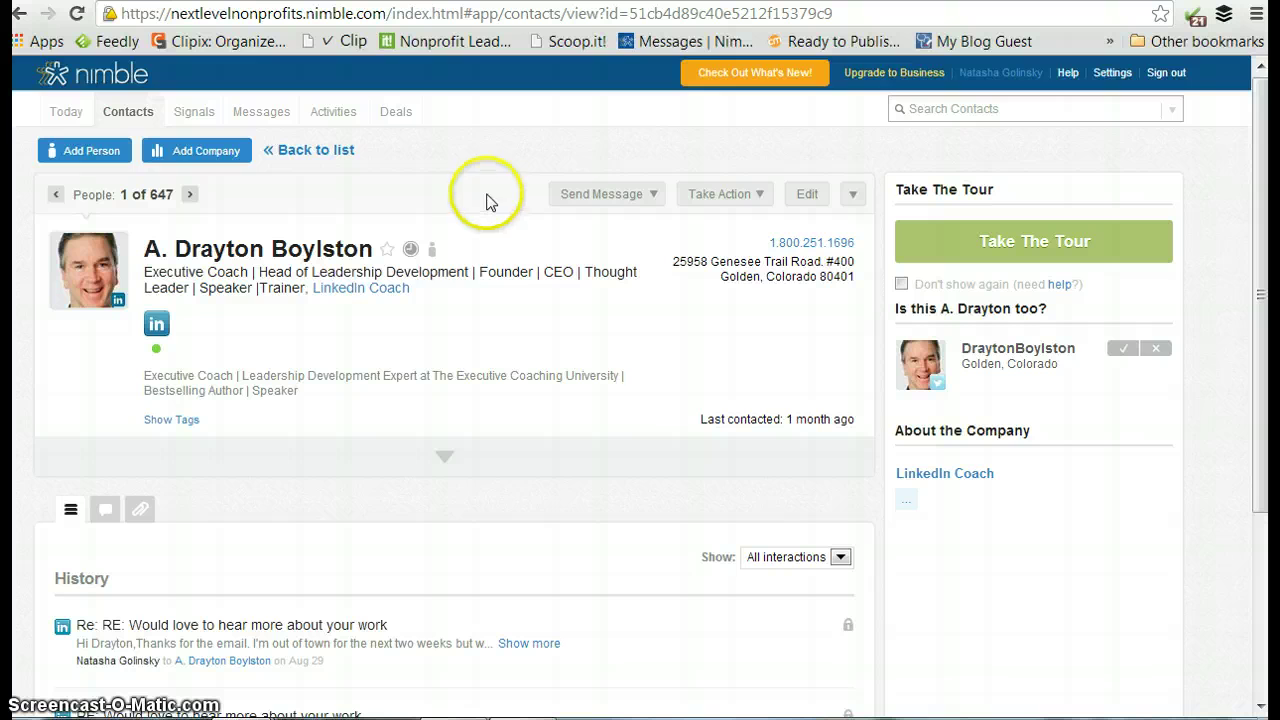
scroll(482, 200, down, 1)
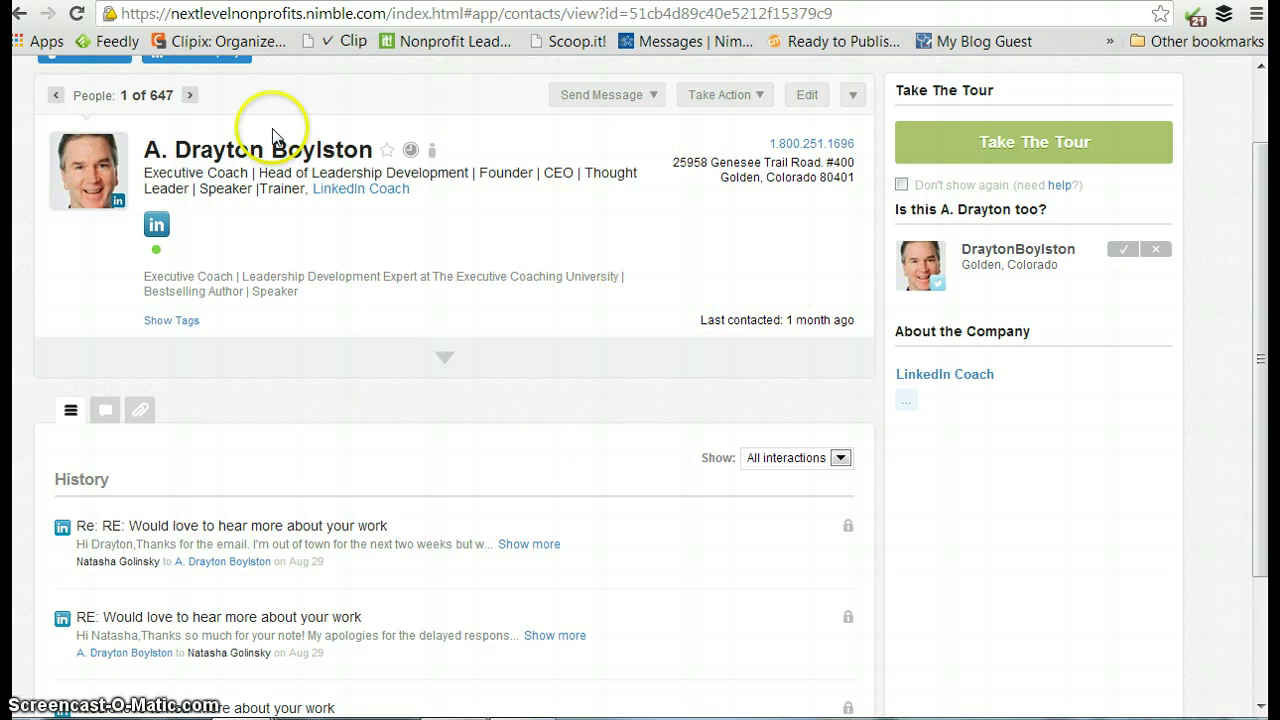
click(452, 364)
scroll(549, 306, down, 2)
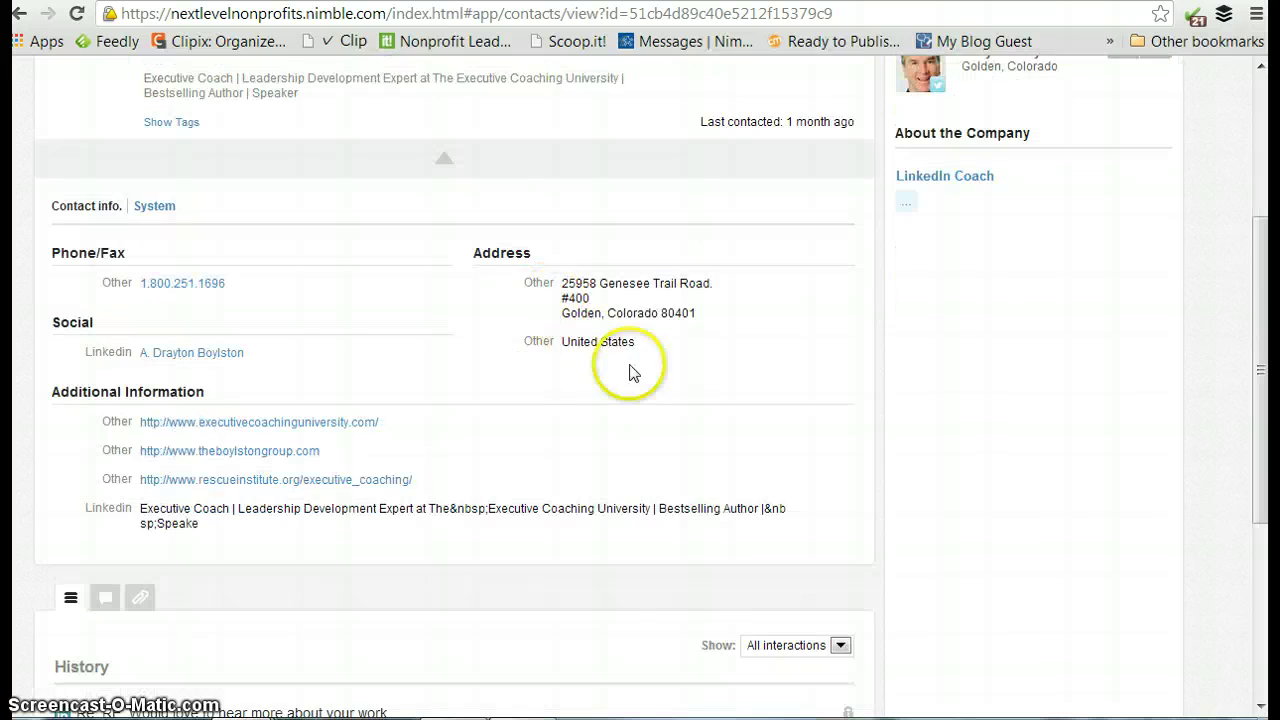
scroll(422, 380, down, 3)
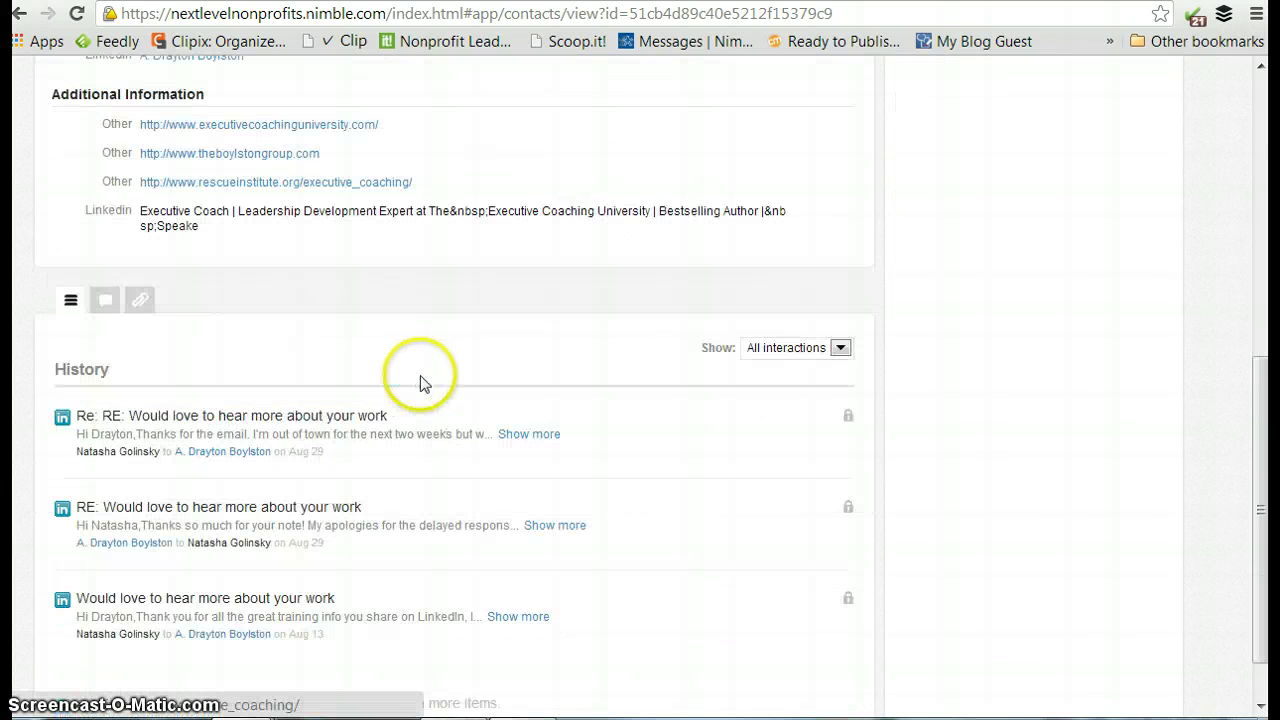
scroll(466, 334, up, 6)
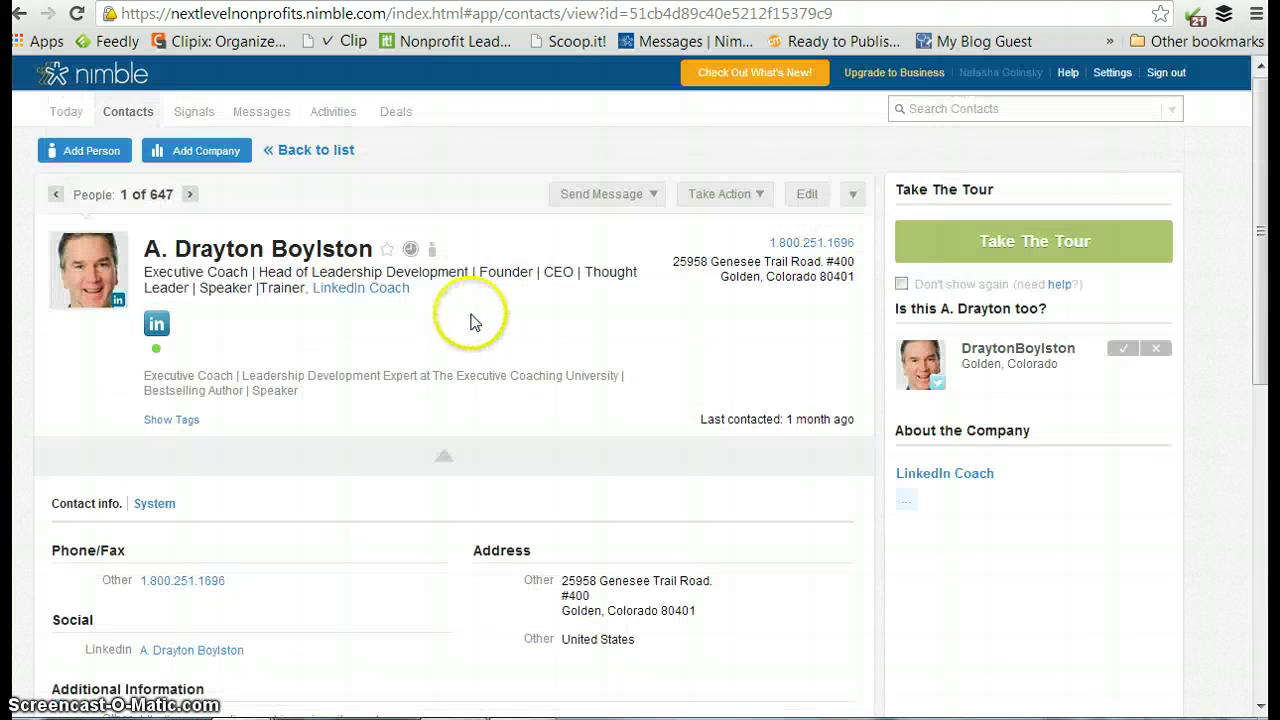
scroll(556, 290, down, 5)
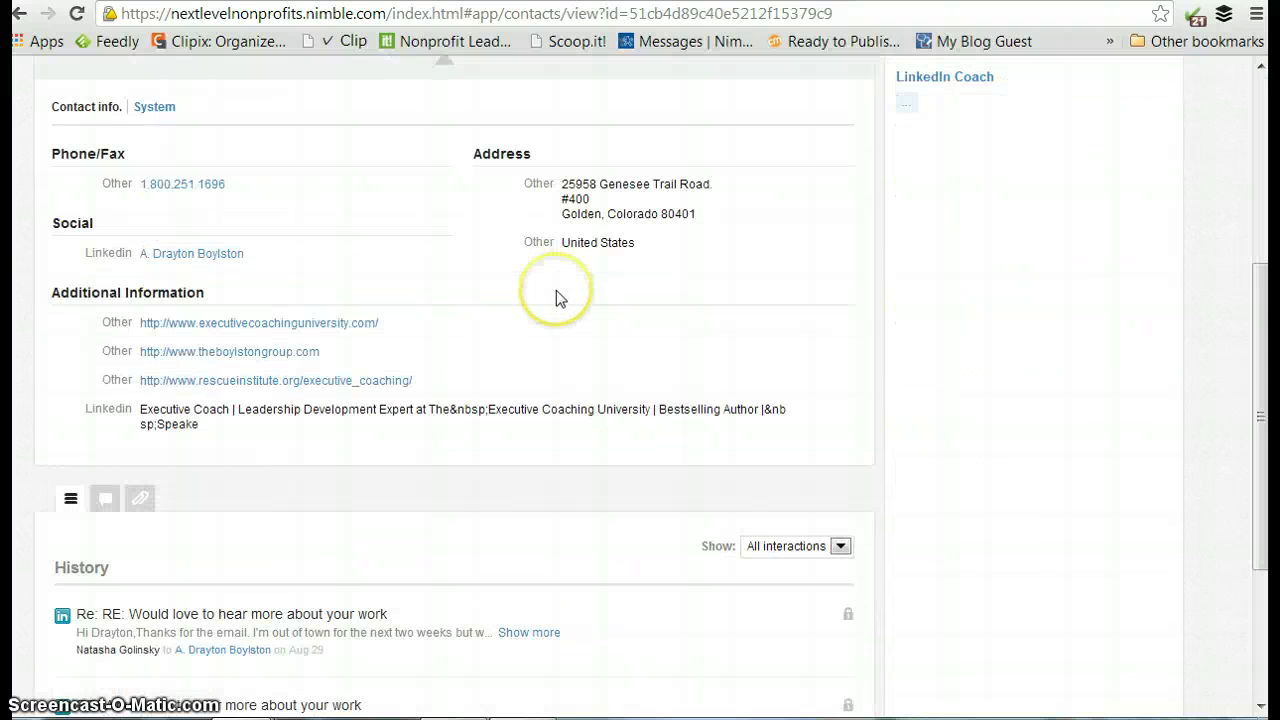
scroll(556, 292, down, 1)
scroll(557, 294, down, 1)
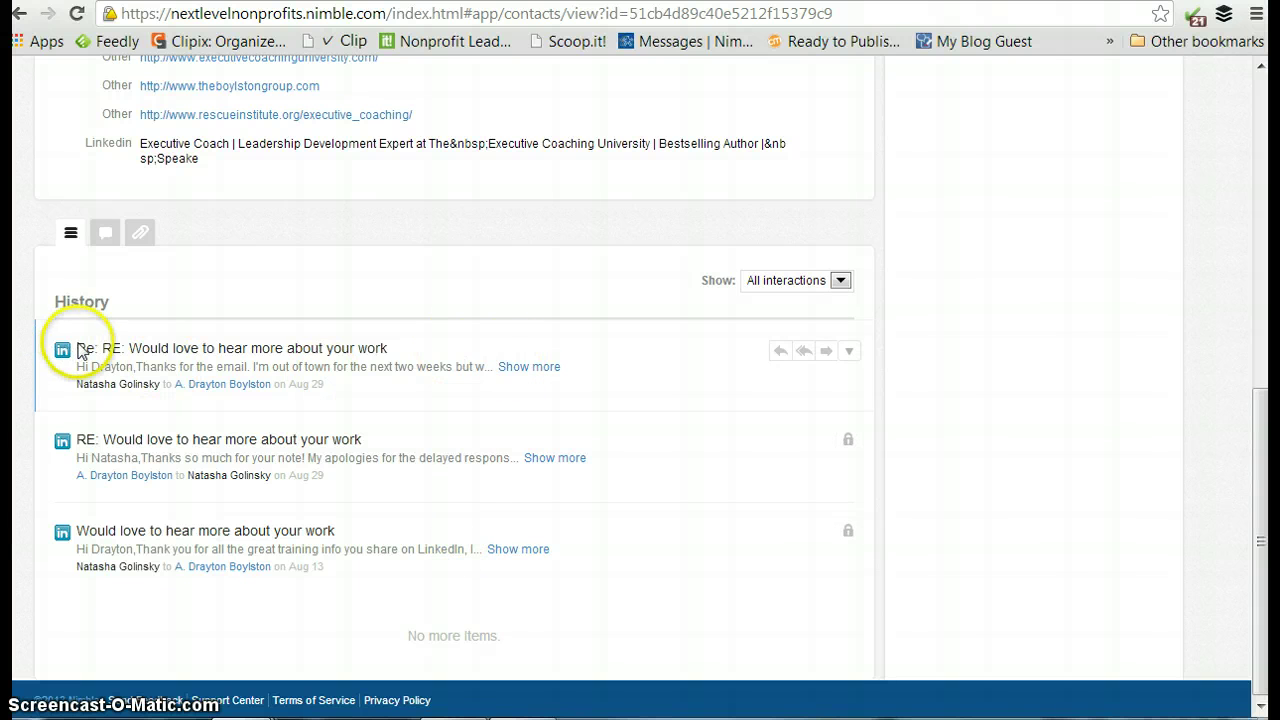
scroll(586, 324, up, 1)
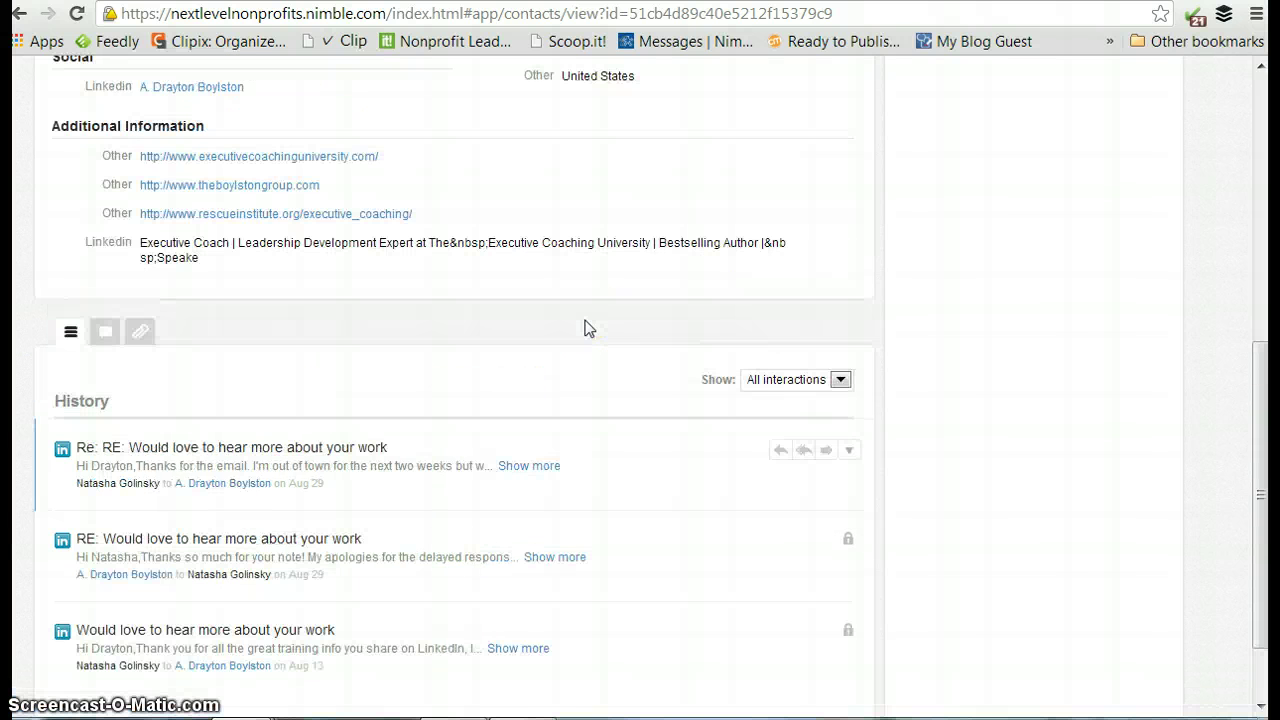
scroll(586, 326, up, 5)
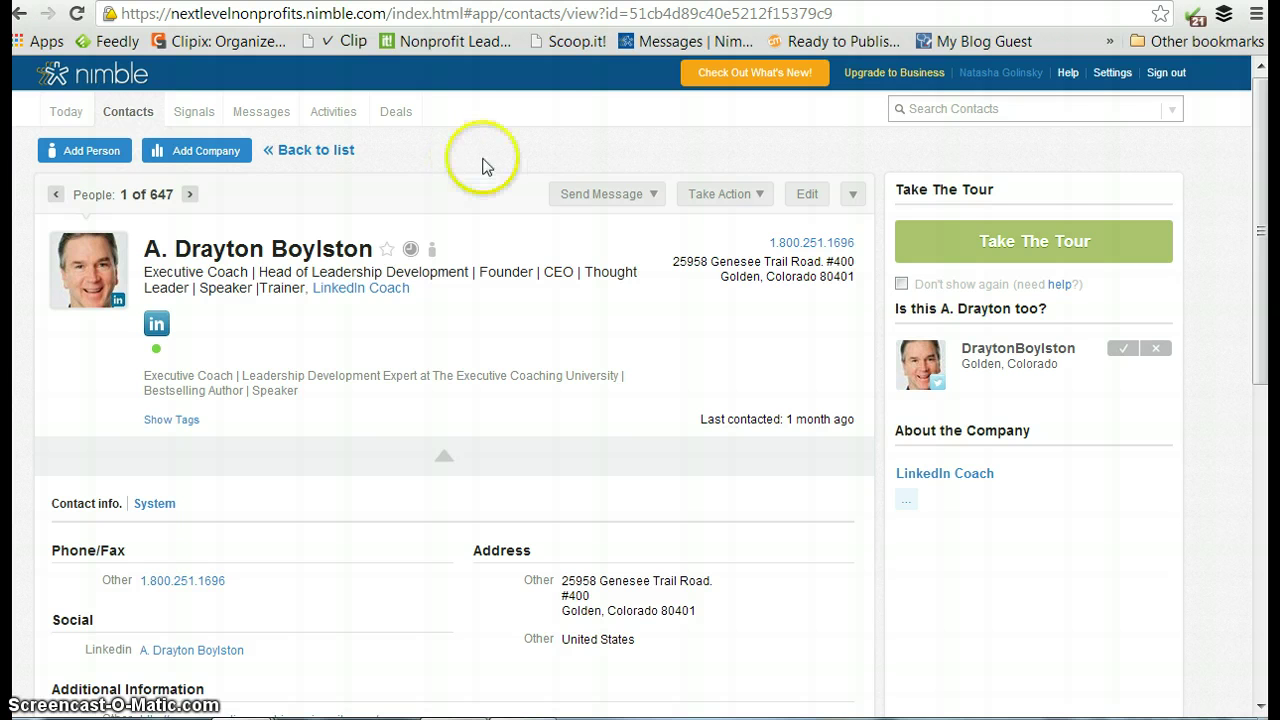
click(652, 196)
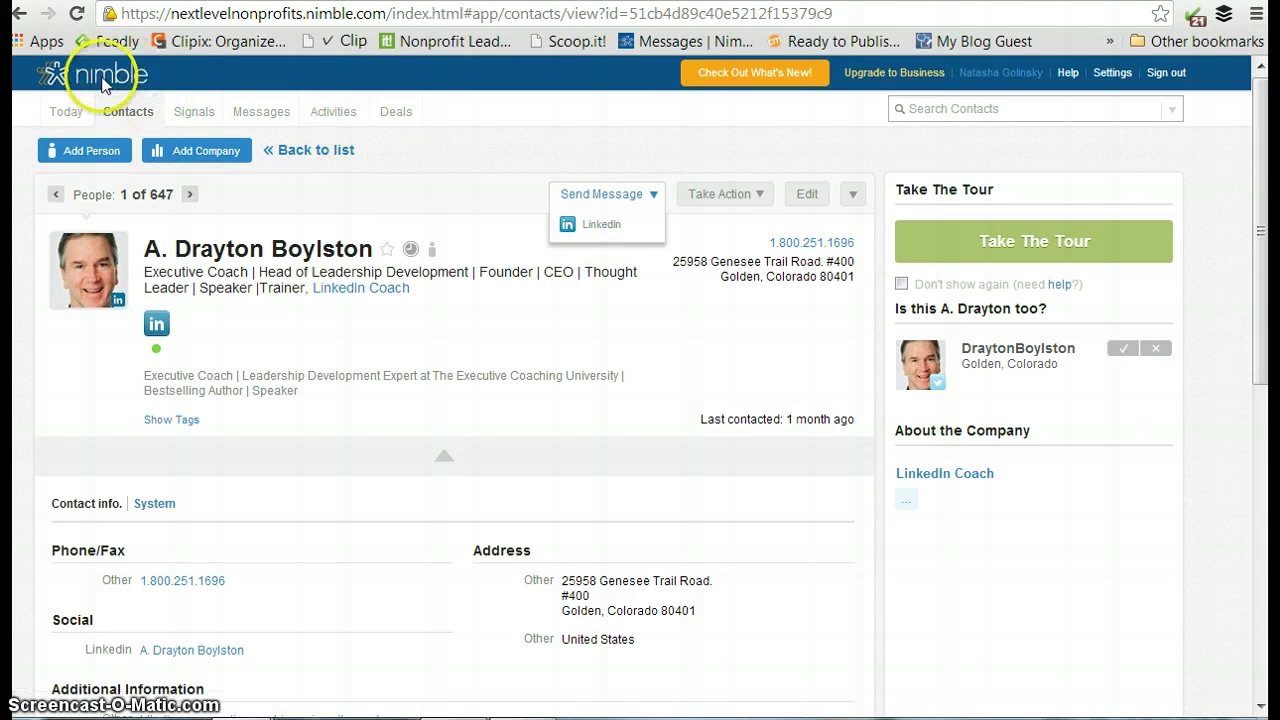
click(19, 13)
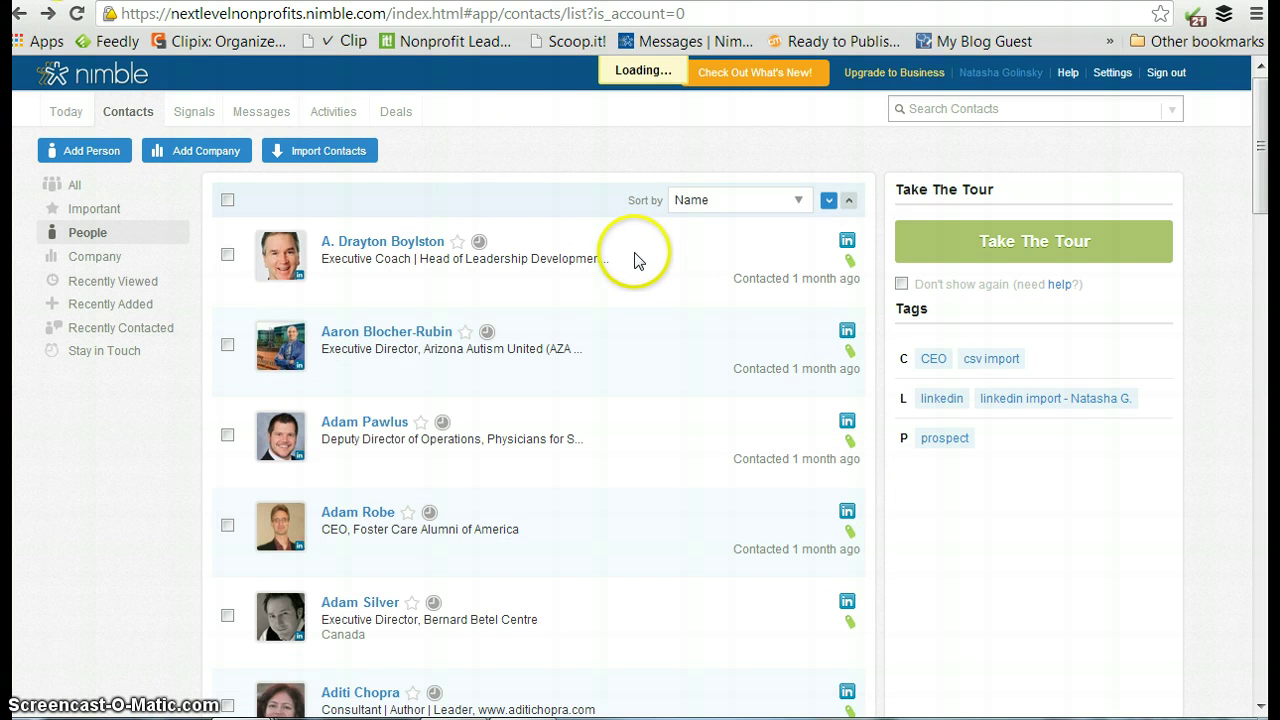
Scroll down the contacts list and open the Wiley senior editor's record.
scroll(640, 262, down, 3)
scroll(656, 280, down, 5)
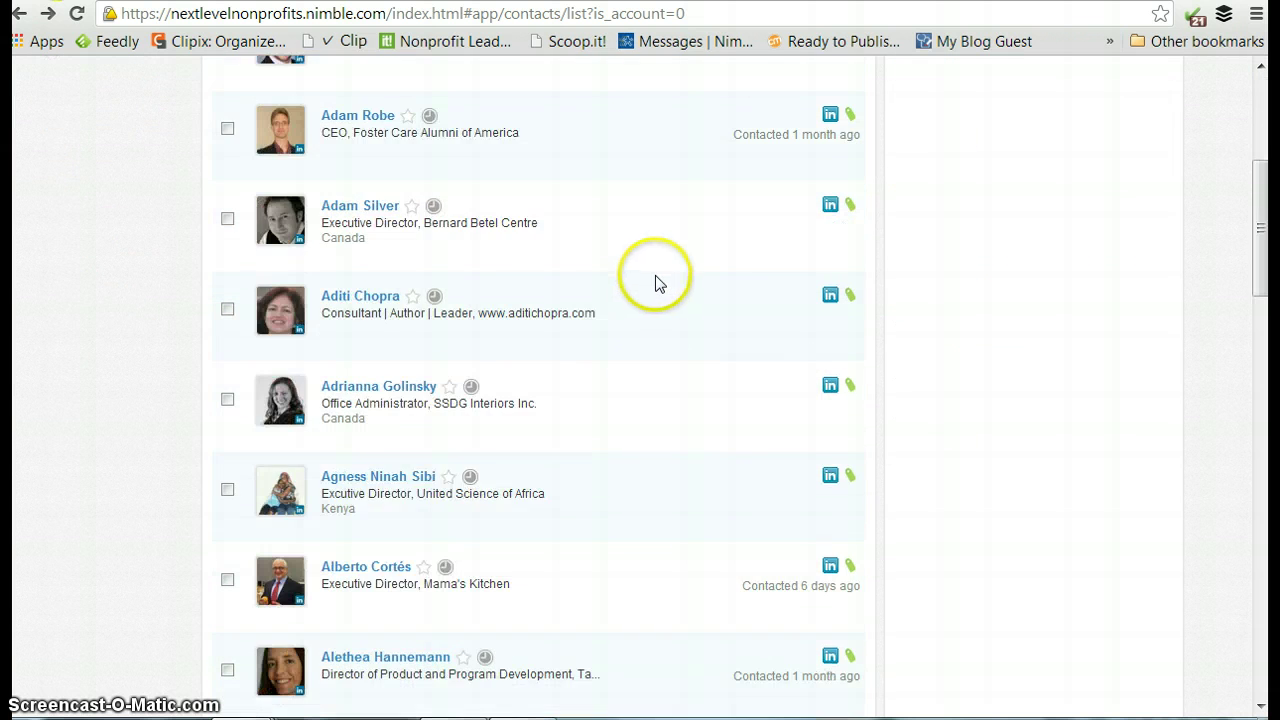
scroll(670, 290, down, 3)
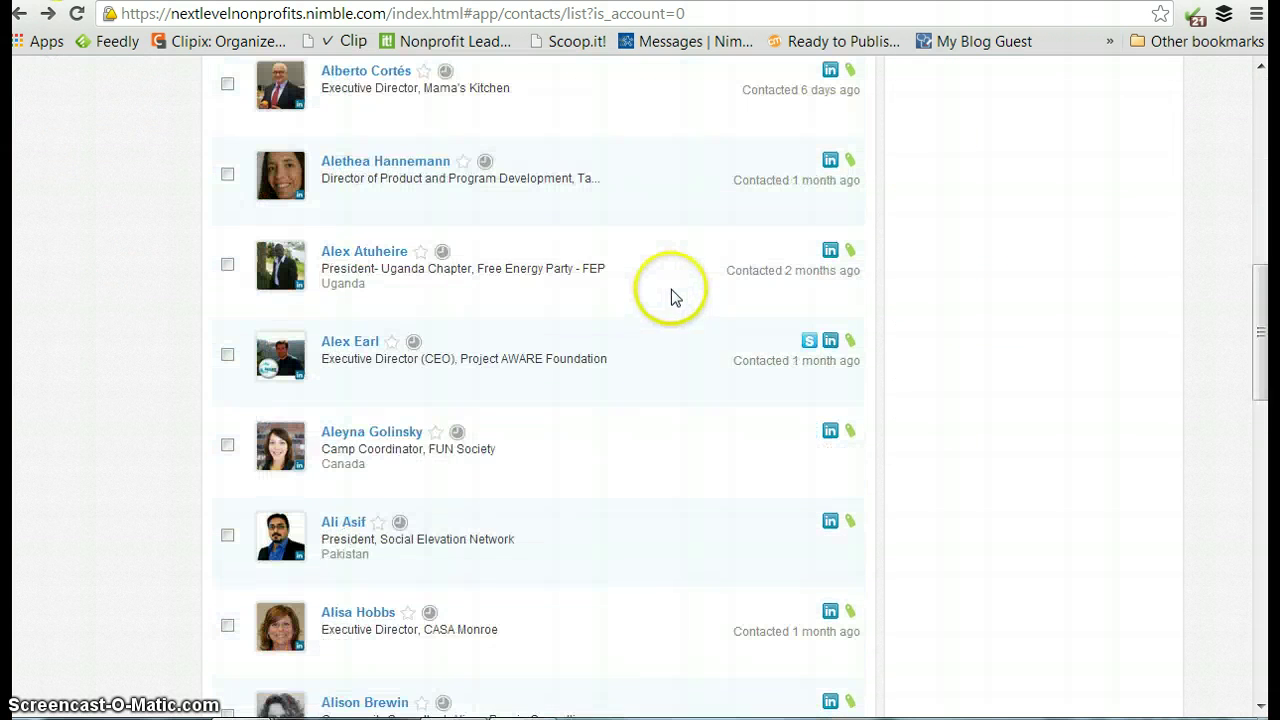
scroll(680, 289, down, 1)
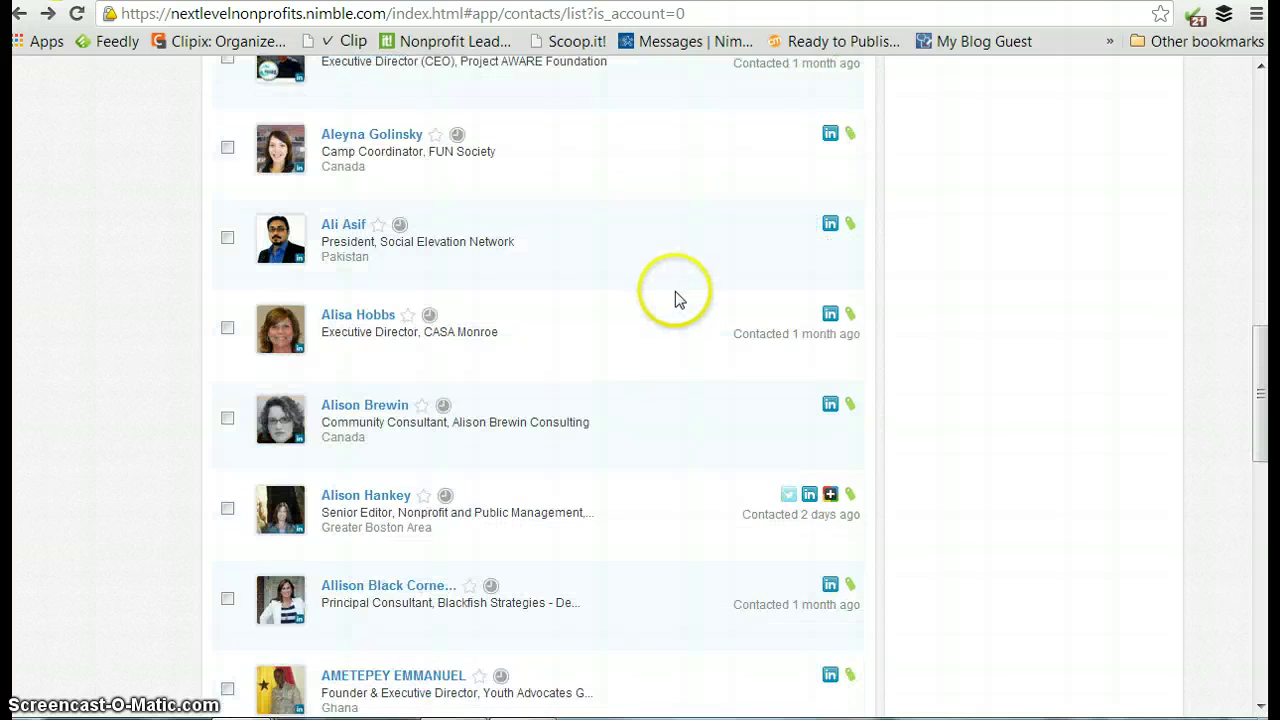
scroll(675, 290, down, 2)
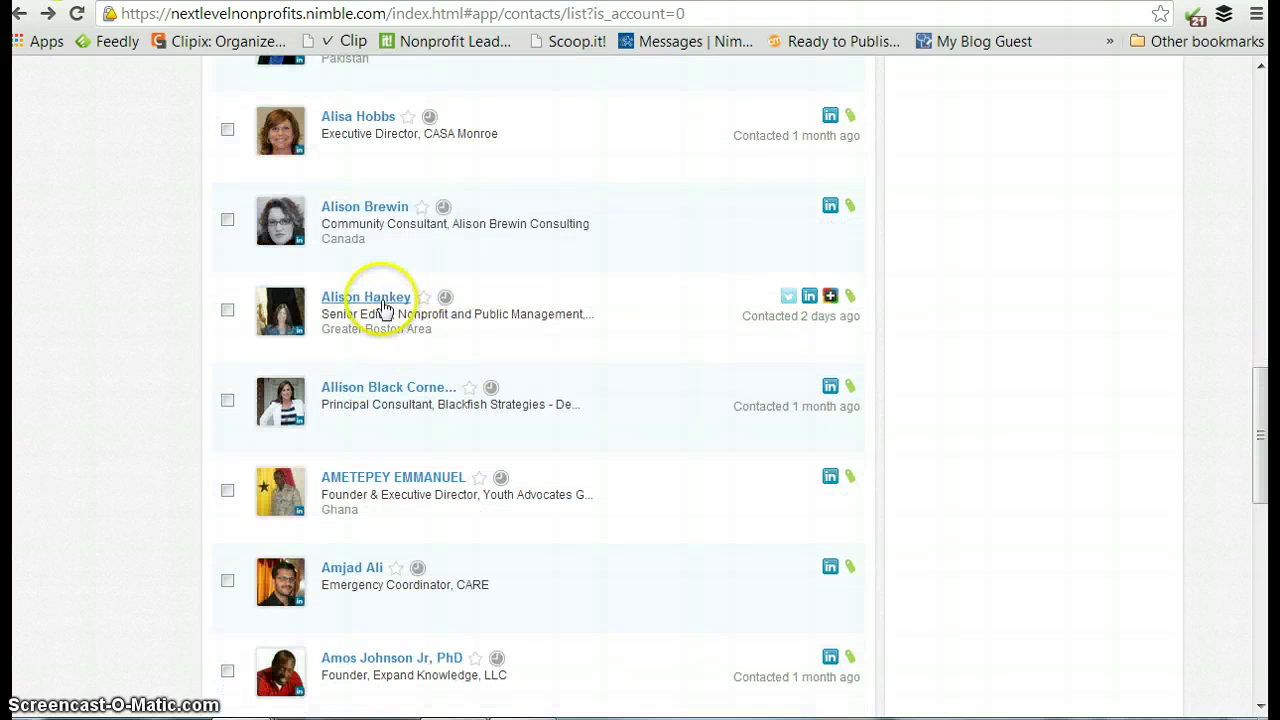
click(383, 300)
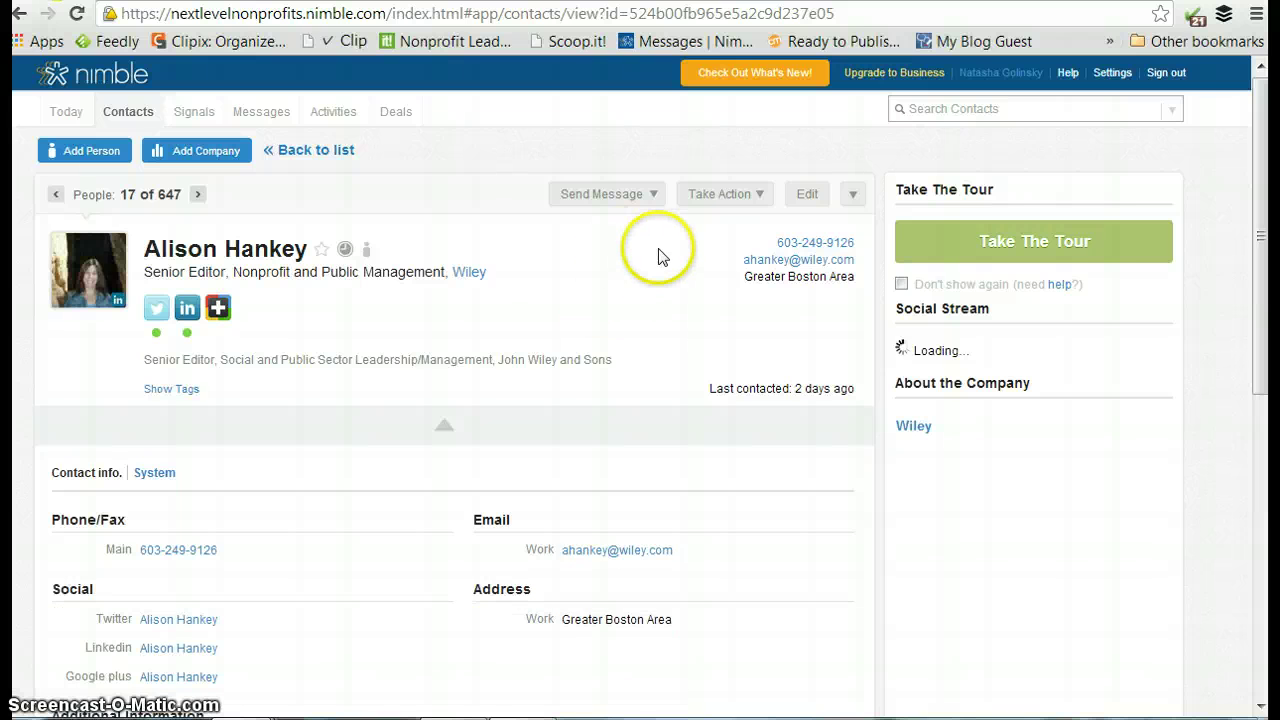
Check the senior editor's messaging options, then review the interaction history further down.
click(647, 197)
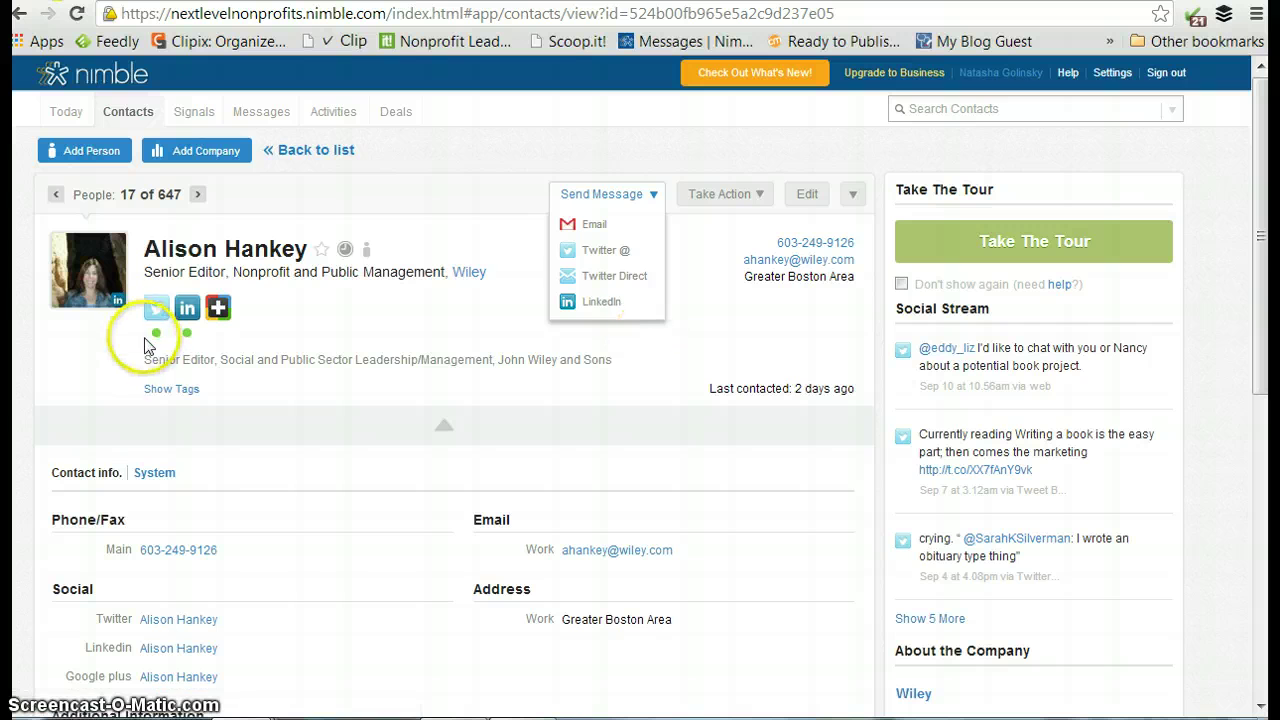
mouse_move(160, 336)
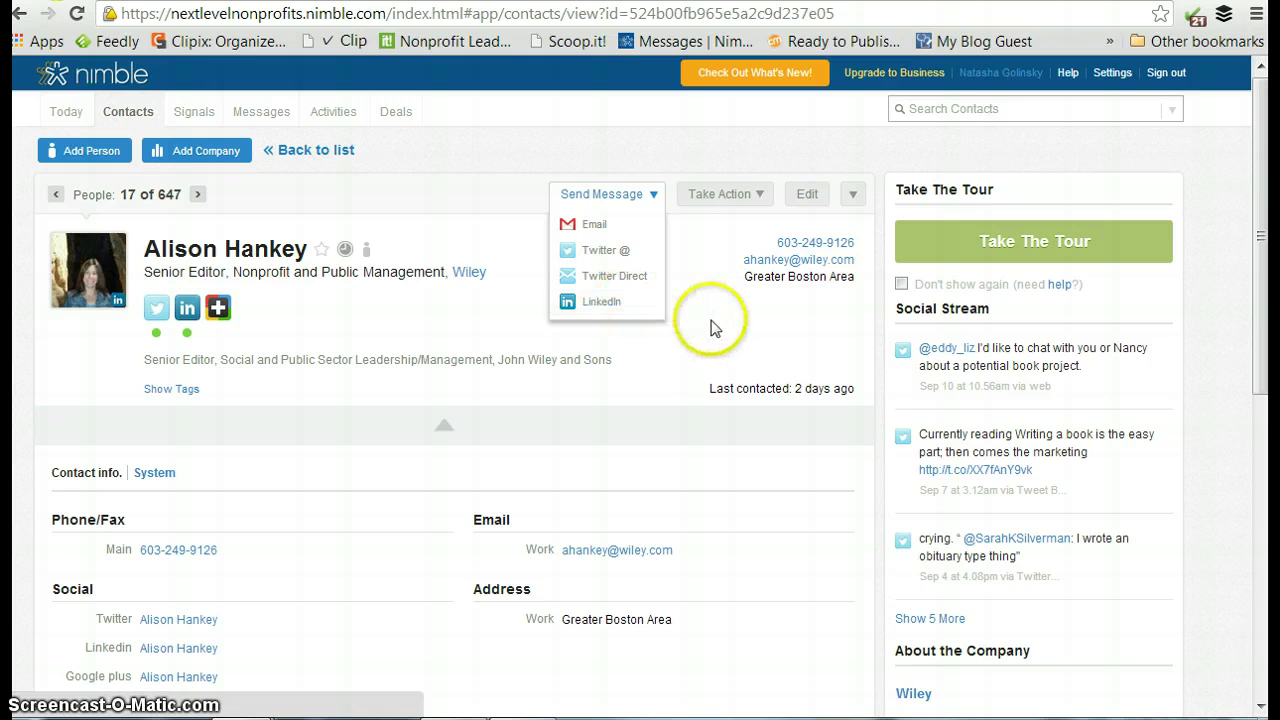
click(709, 322)
scroll(676, 310, down, 1)
scroll(676, 310, down, 1)
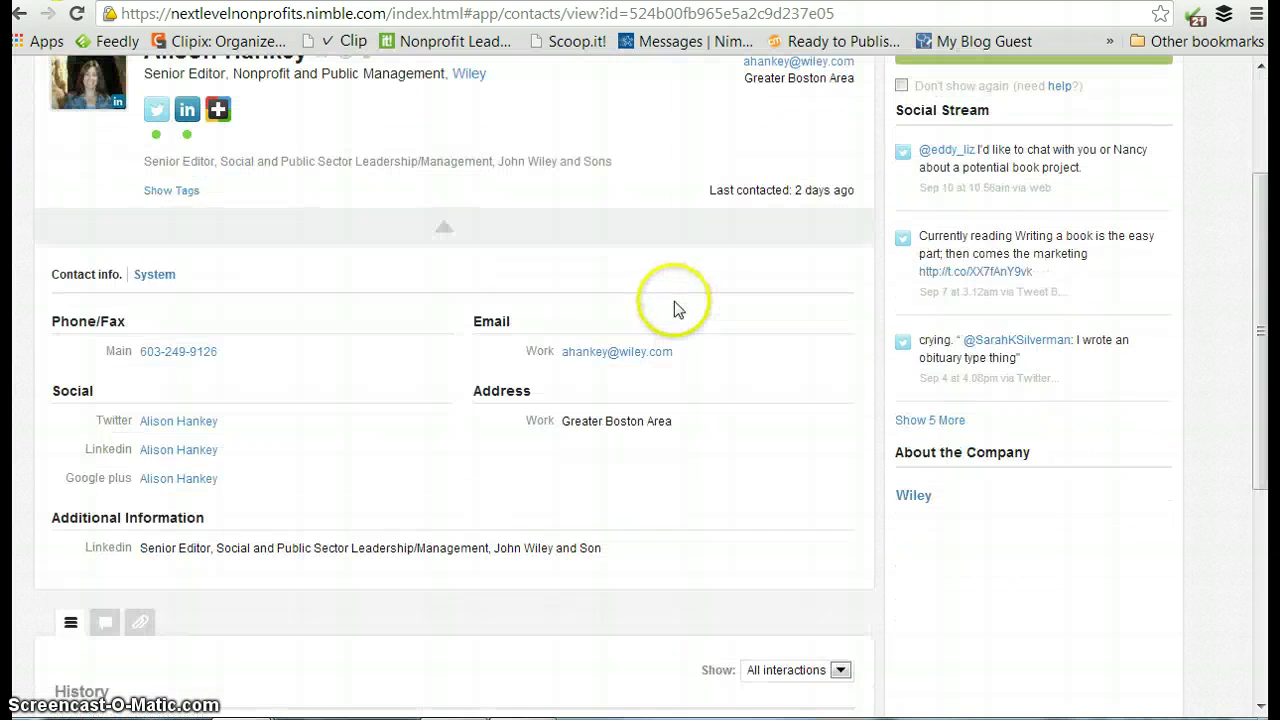
scroll(674, 300, down, 4)
mouse_move(80, 360)
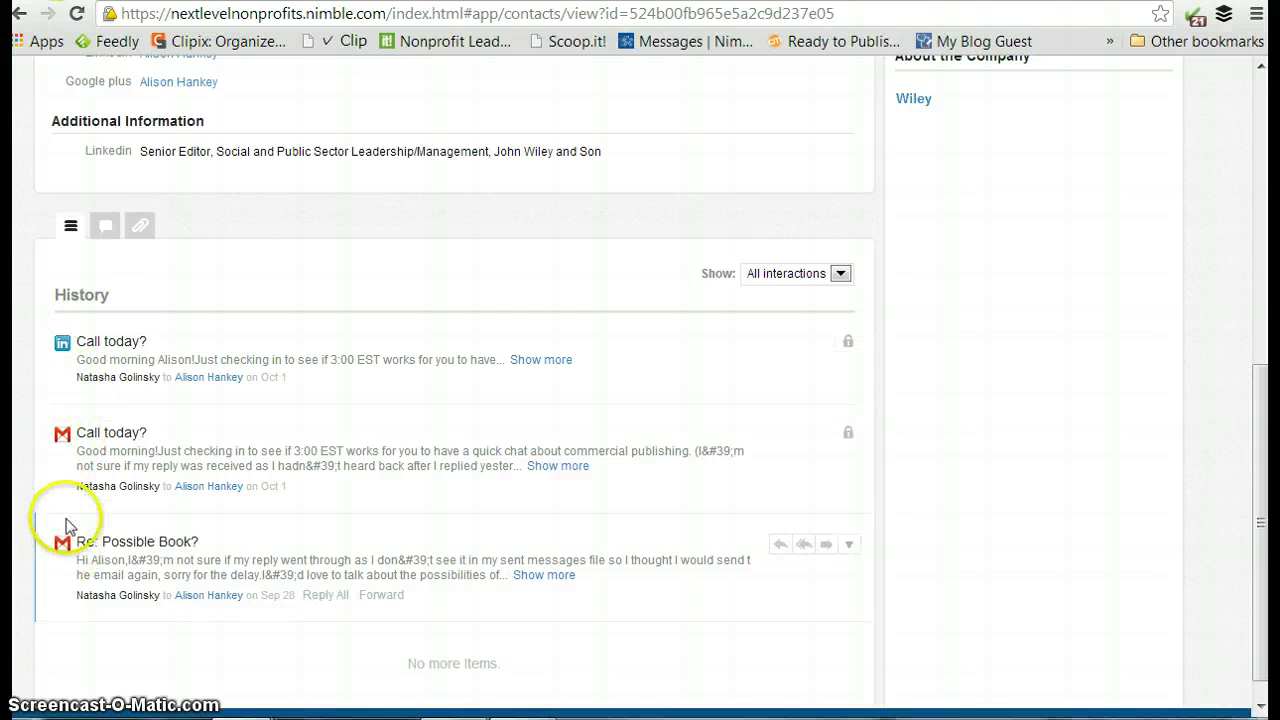
Return to the top of the record and go back to the full contacts list.
scroll(532, 318, up, 1)
scroll(200, 323, up, 1)
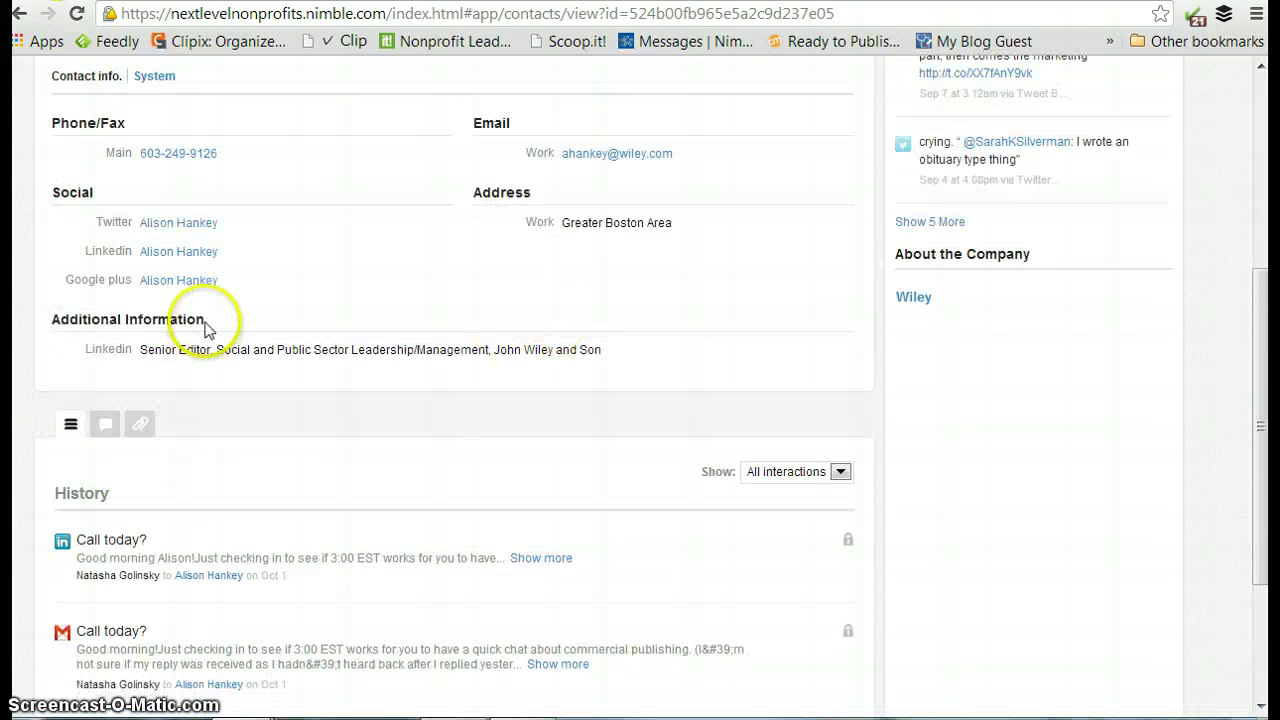
scroll(334, 243, up, 1)
scroll(351, 254, up, 3)
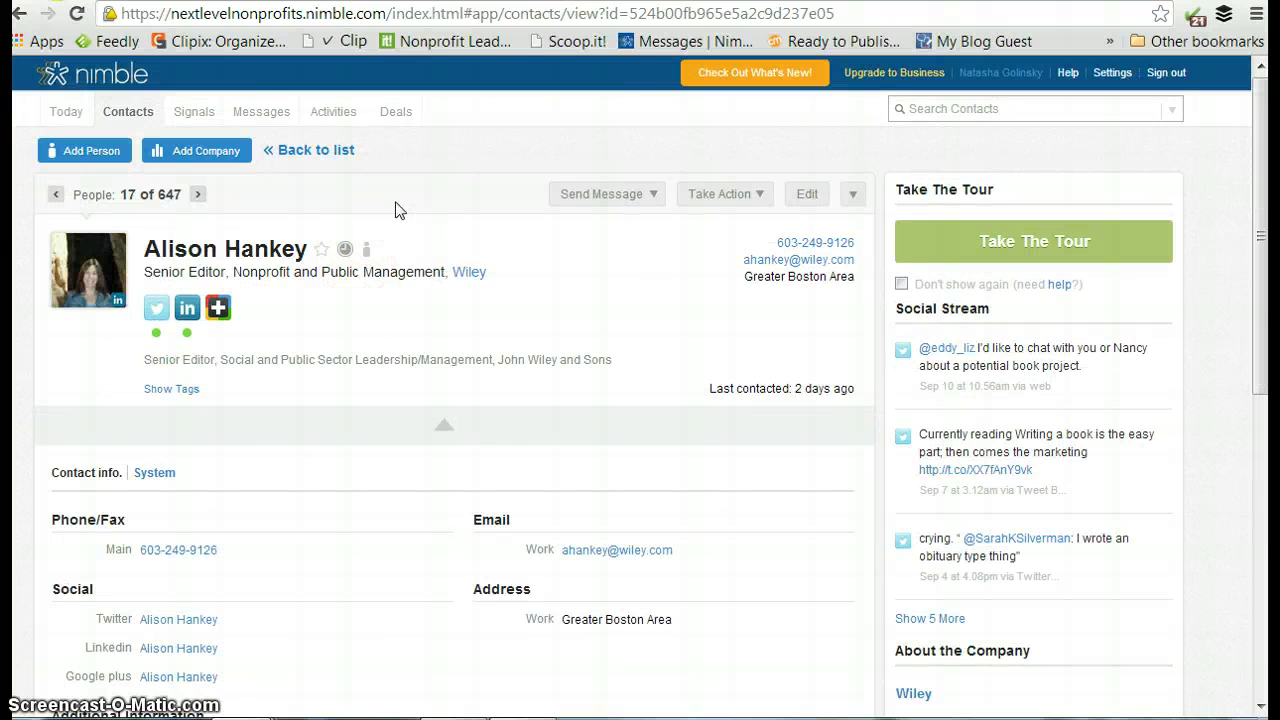
click(322, 152)
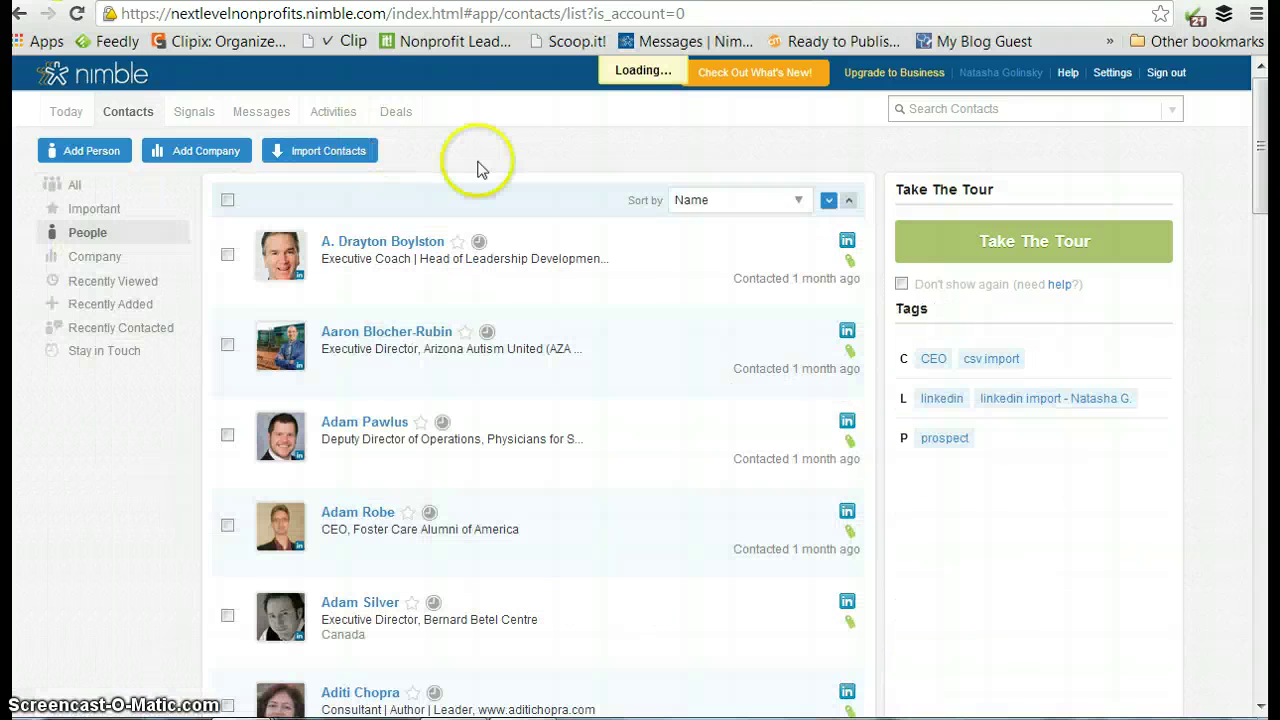
Browse the name-sorted People list's titles, locations and last-contacted times, then return upward.
click(551, 196)
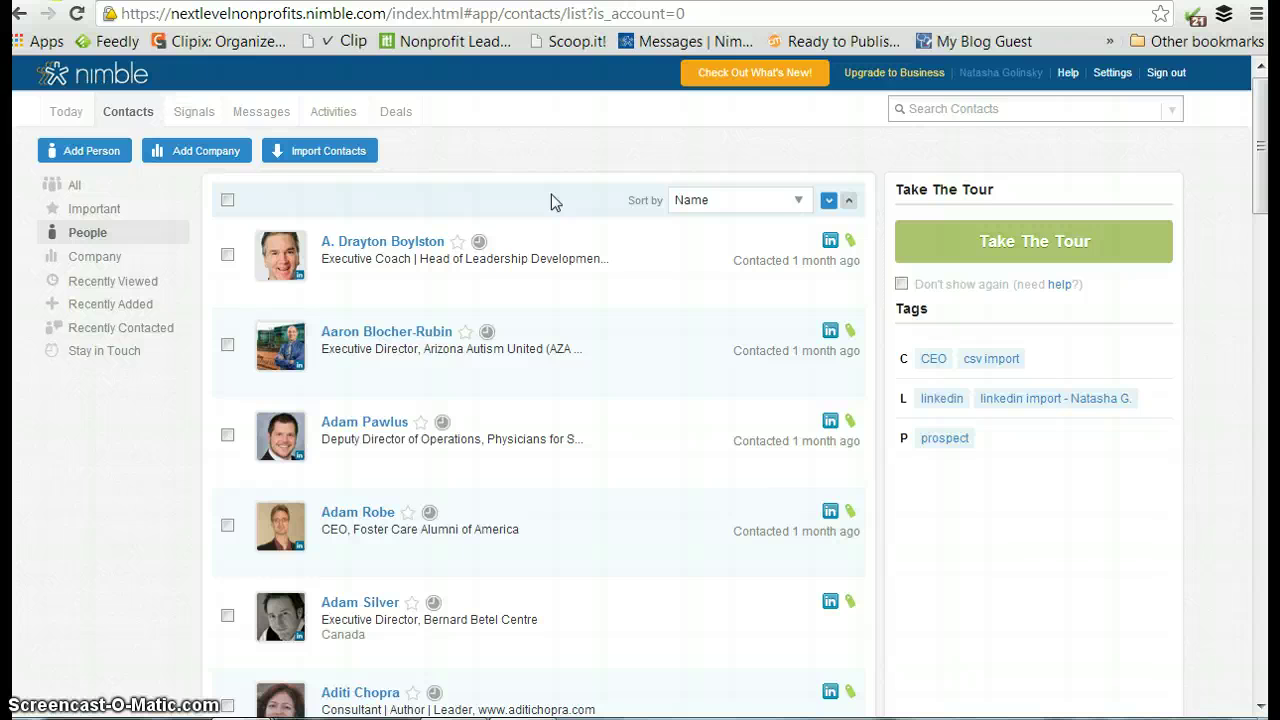
scroll(551, 194, down, 1)
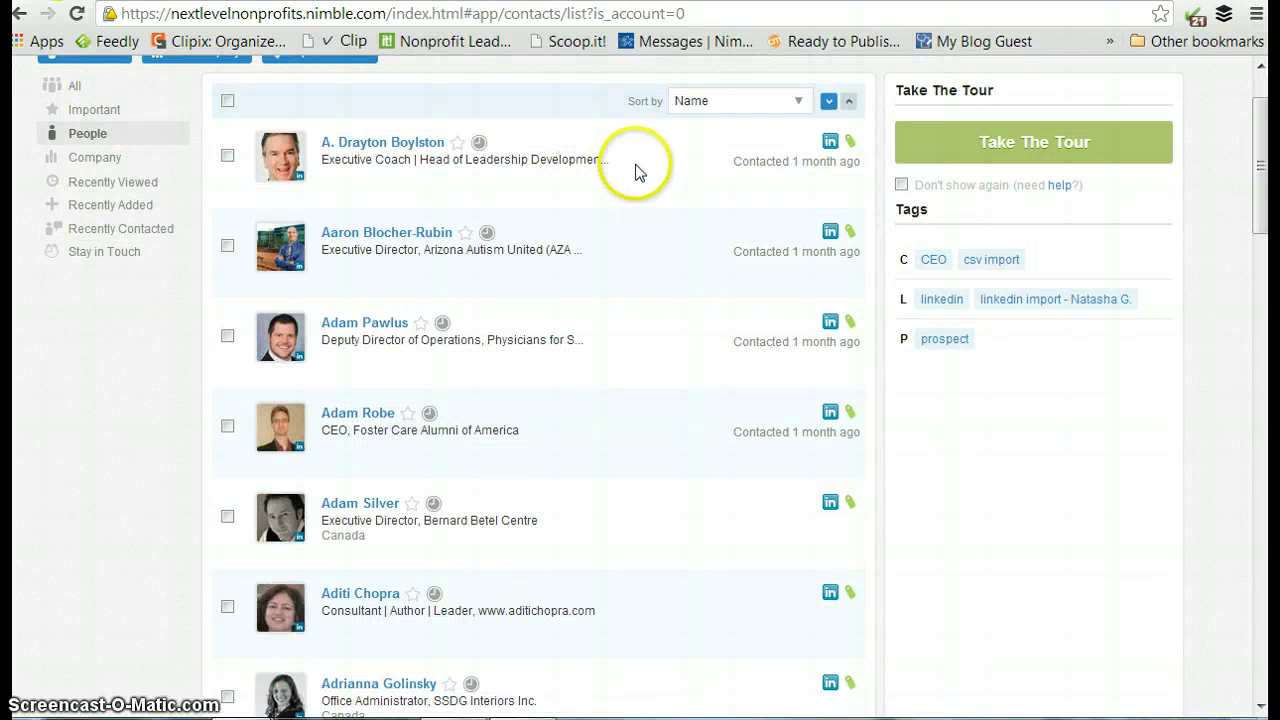
scroll(650, 178, down, 4)
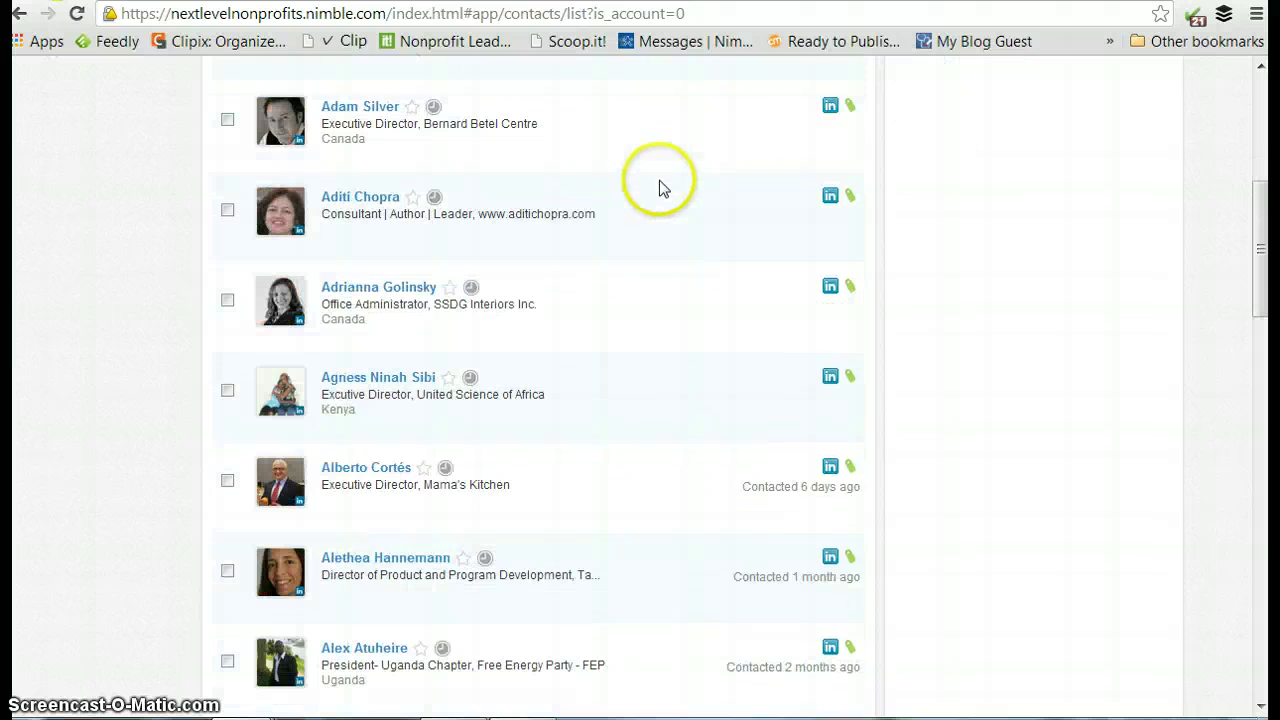
scroll(676, 205, down, 1)
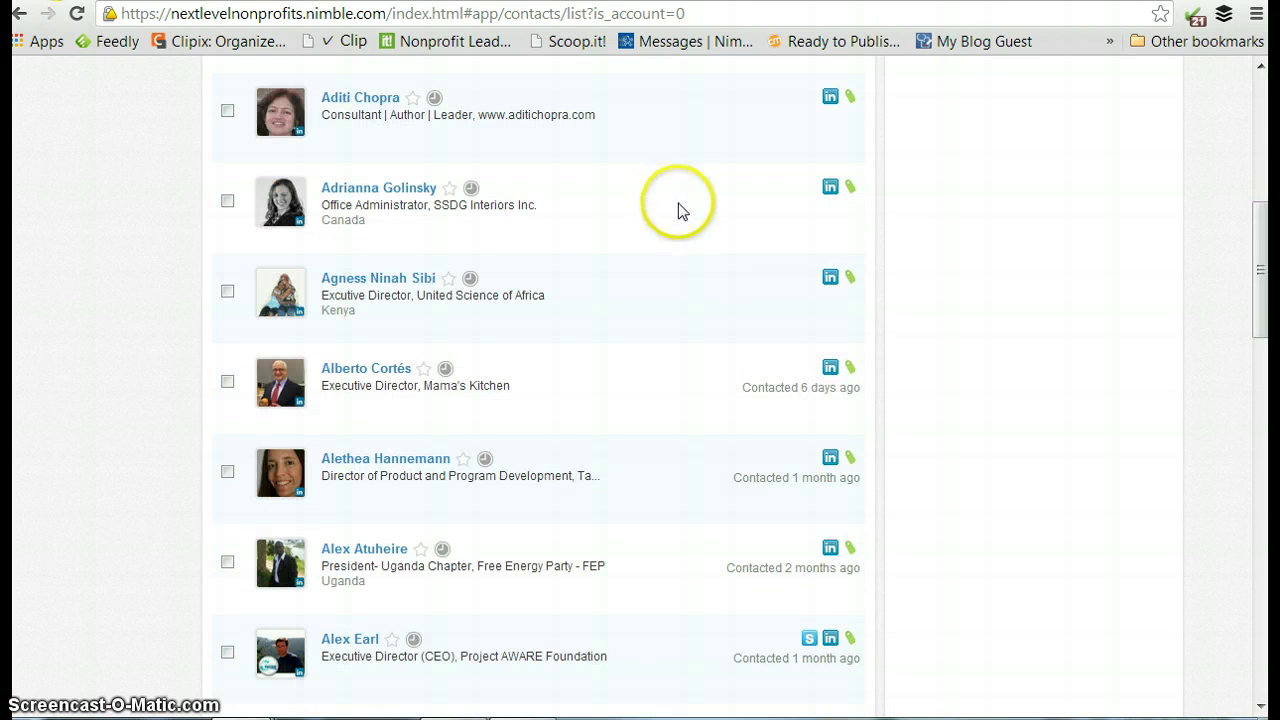
scroll(678, 210, down, 2)
scroll(678, 210, down, 1)
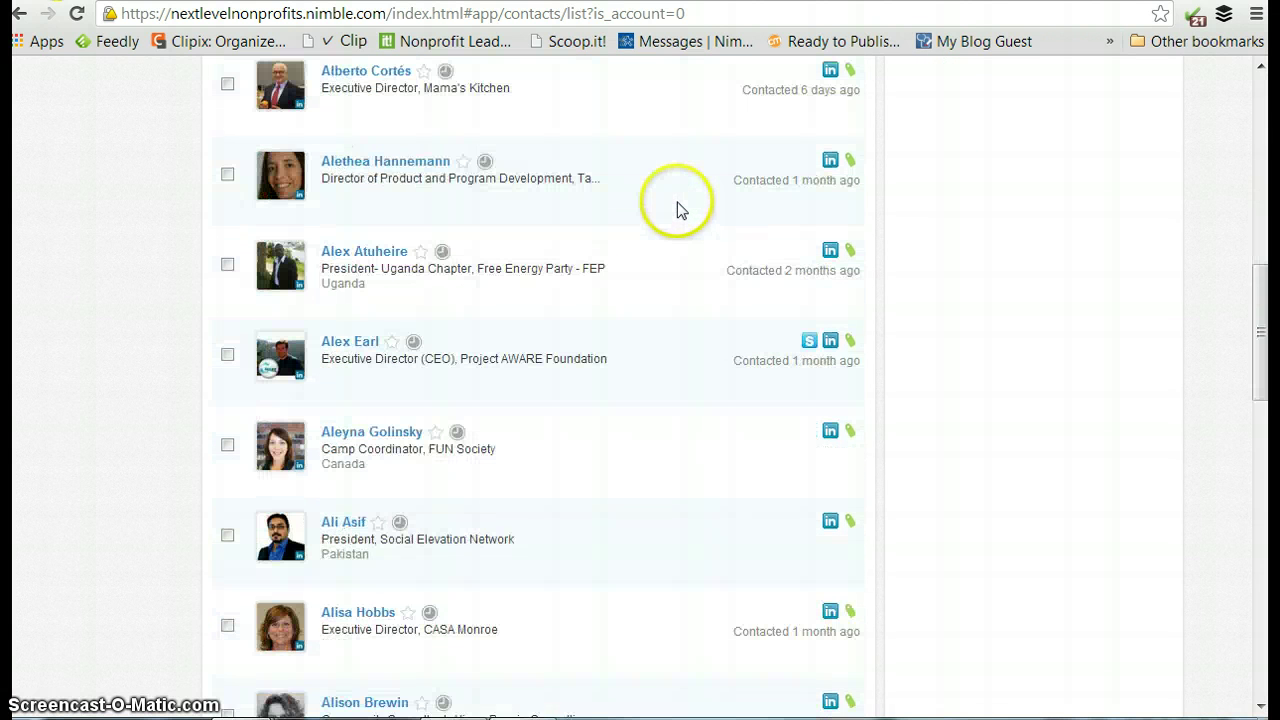
scroll(680, 206, down, 1)
scroll(684, 209, up, 10)
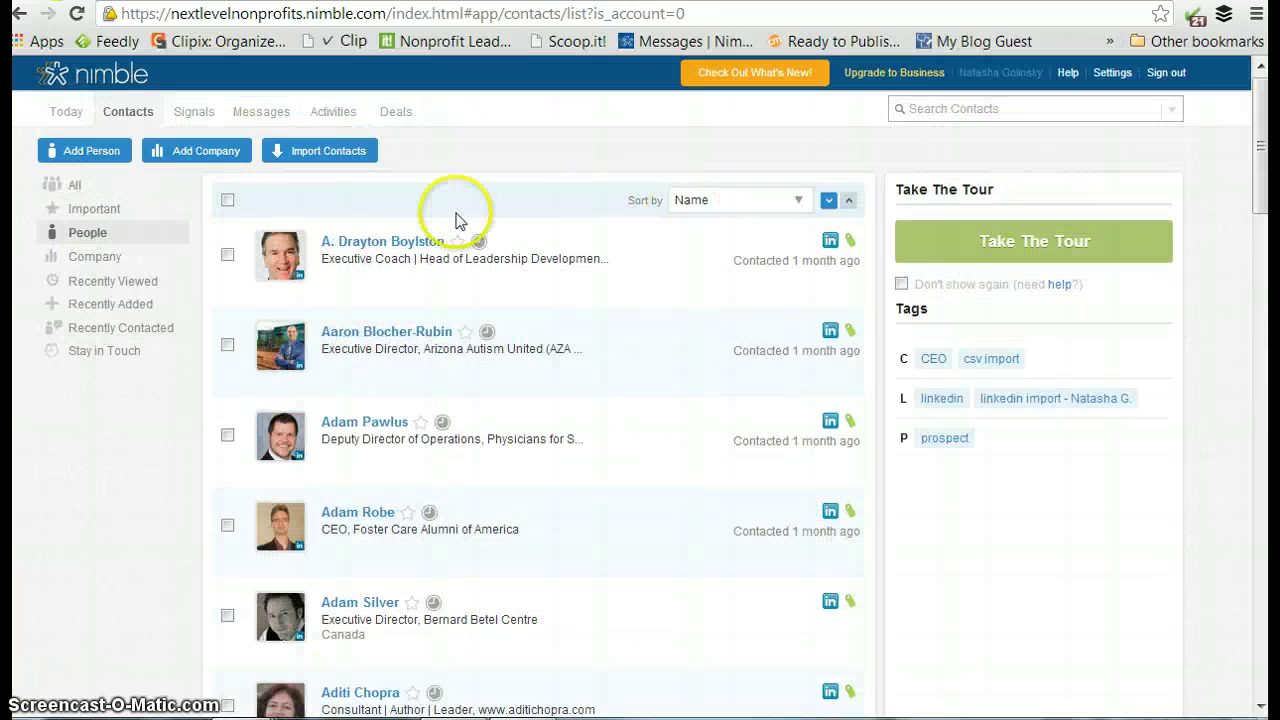
Open contact 1 of 647 and confirm the suggested Twitter profile is his, revealing his tweets.
click(395, 243)
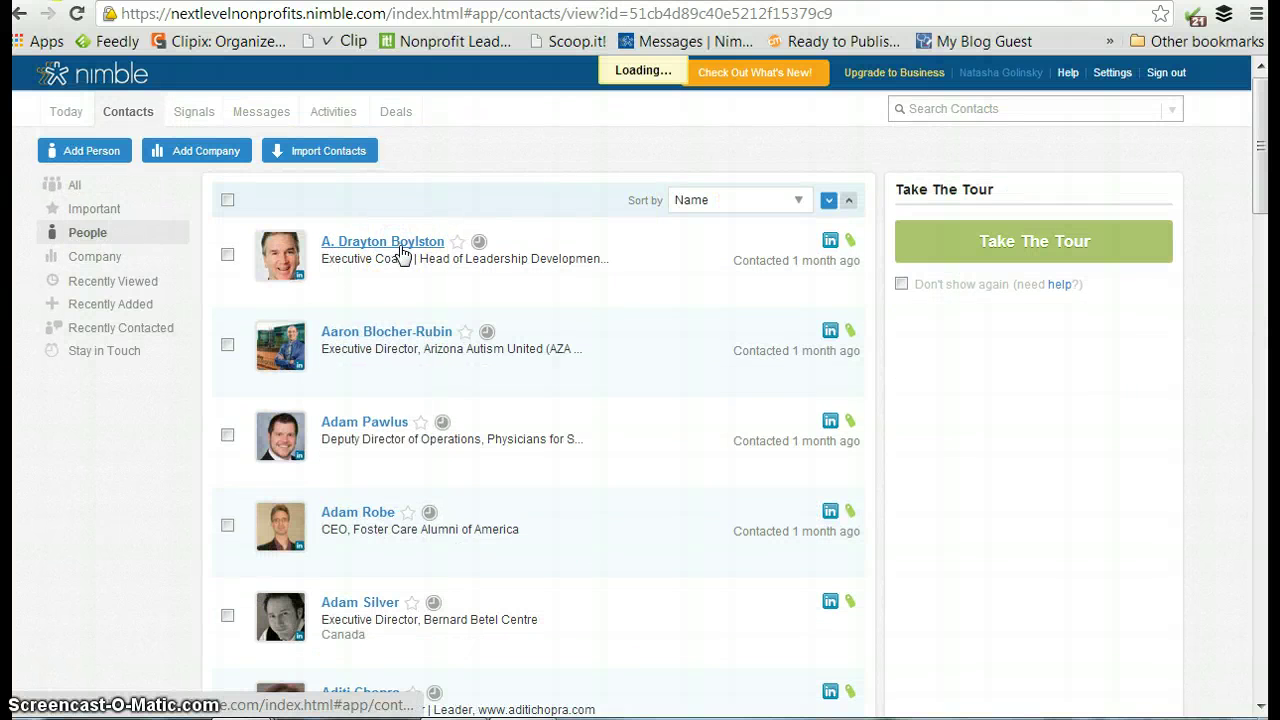
click(420, 270)
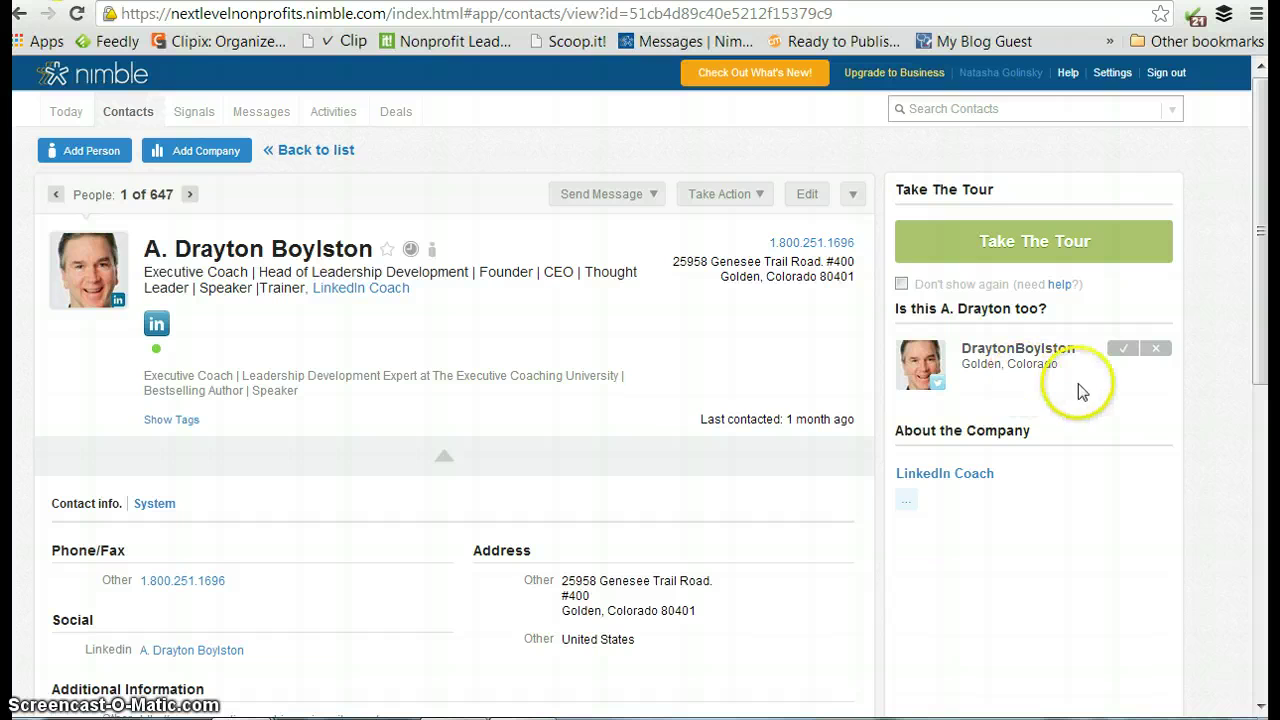
click(1119, 352)
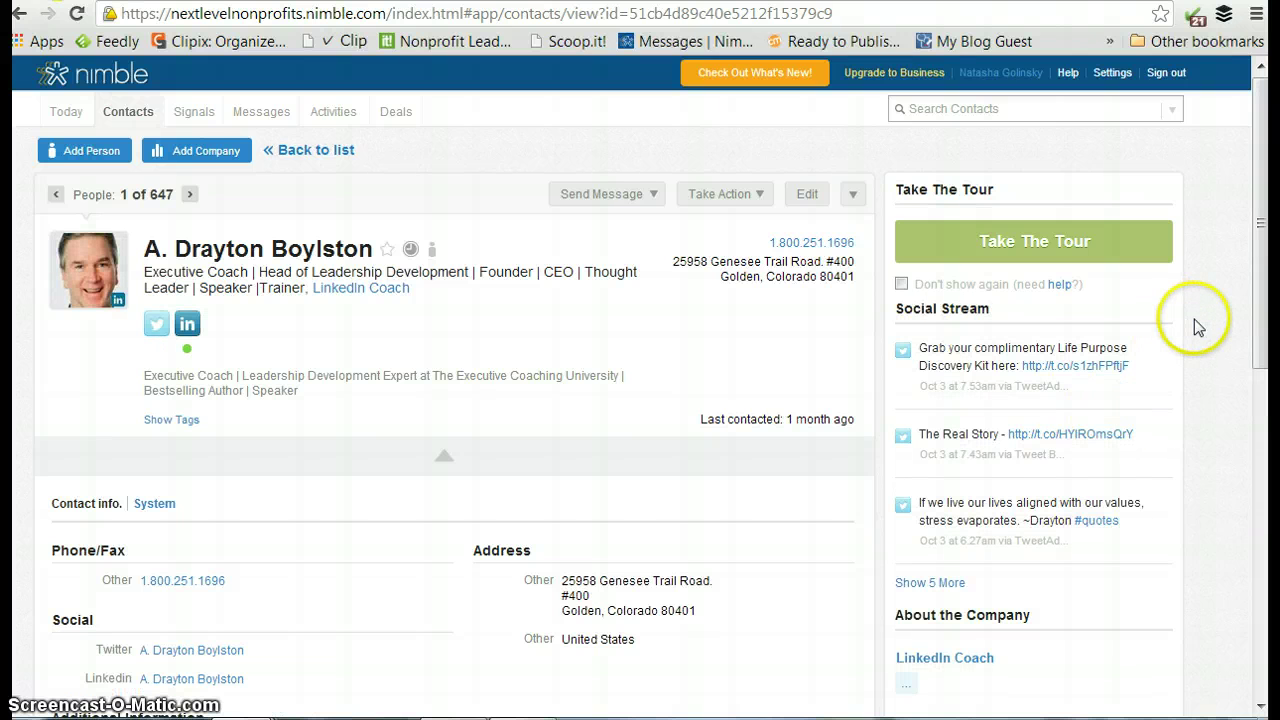
scroll(1194, 319, down, 1)
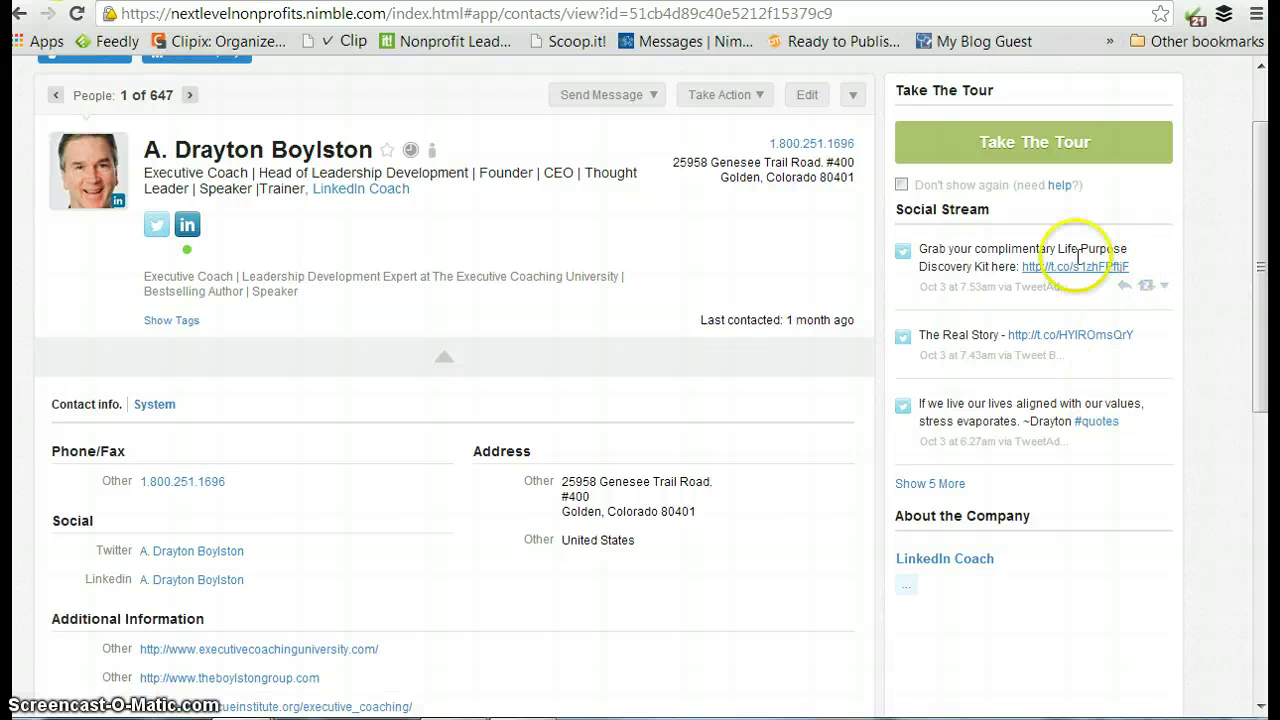
scroll(1232, 405, up, 1)
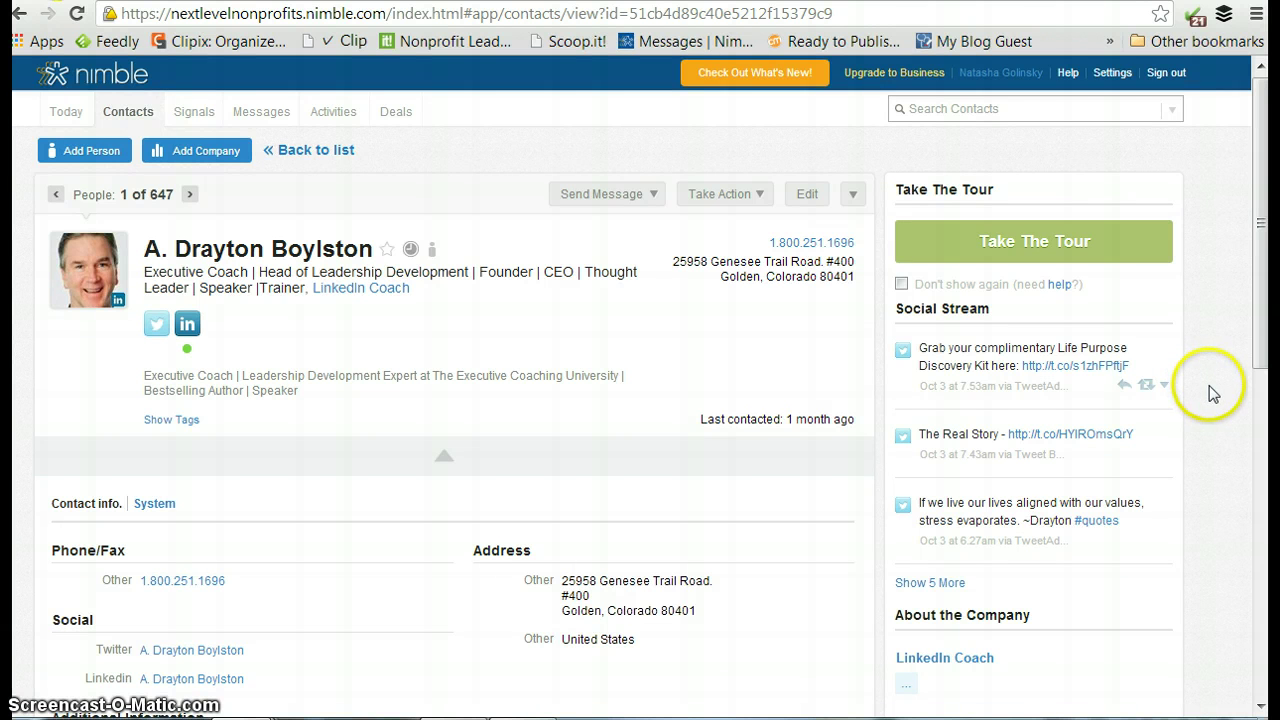
Browse the Signals social notifications feed, then go back to the contact's record.
click(196, 114)
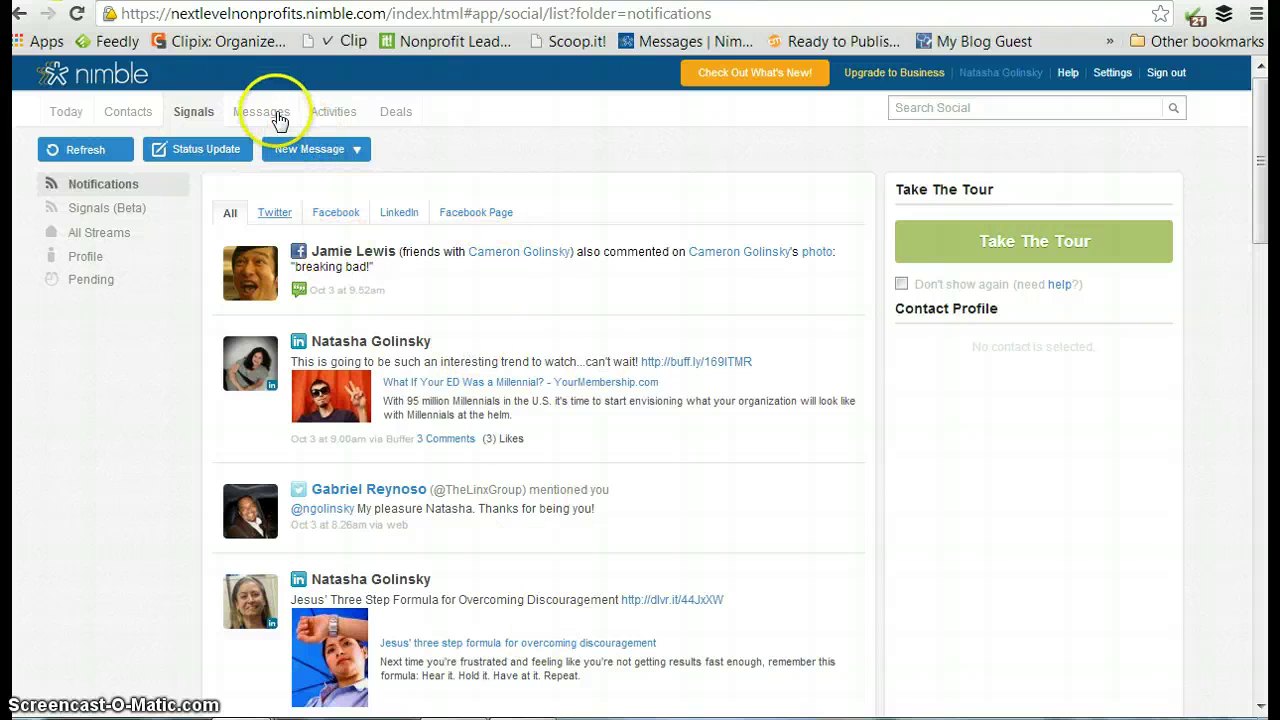
scroll(249, 163, down, 3)
scroll(91, 355, up, 3)
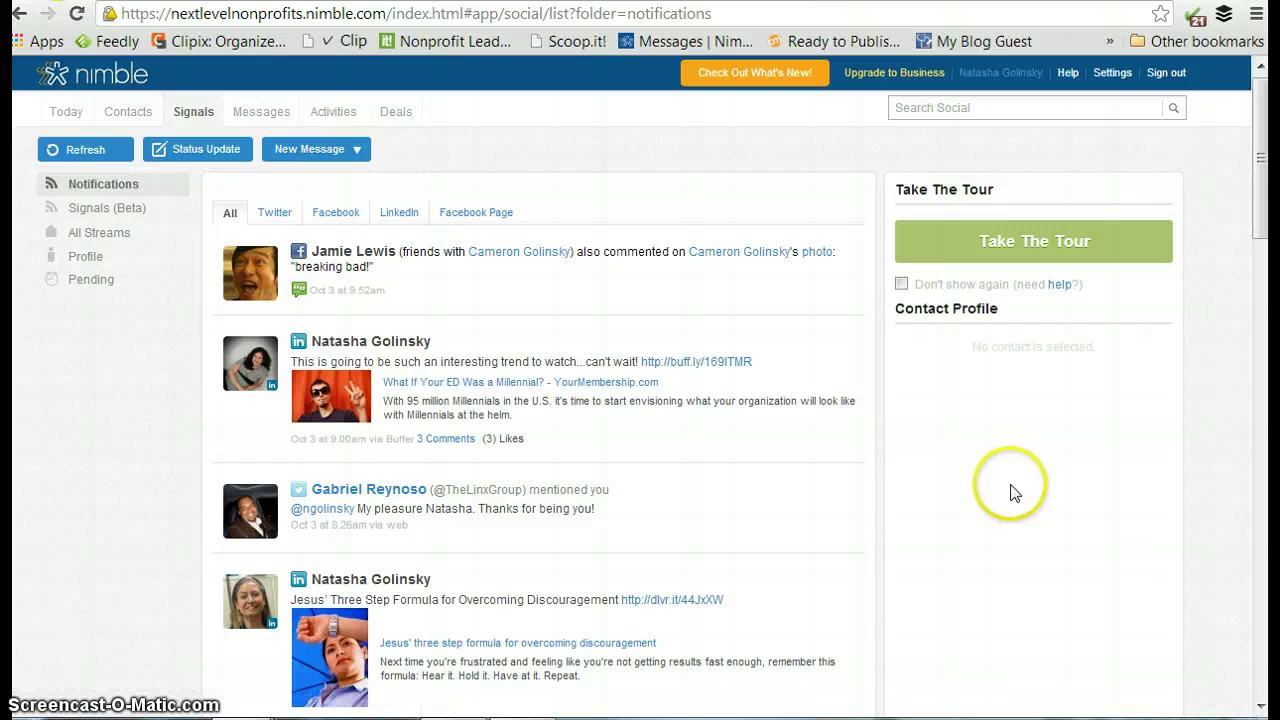
click(115, 112)
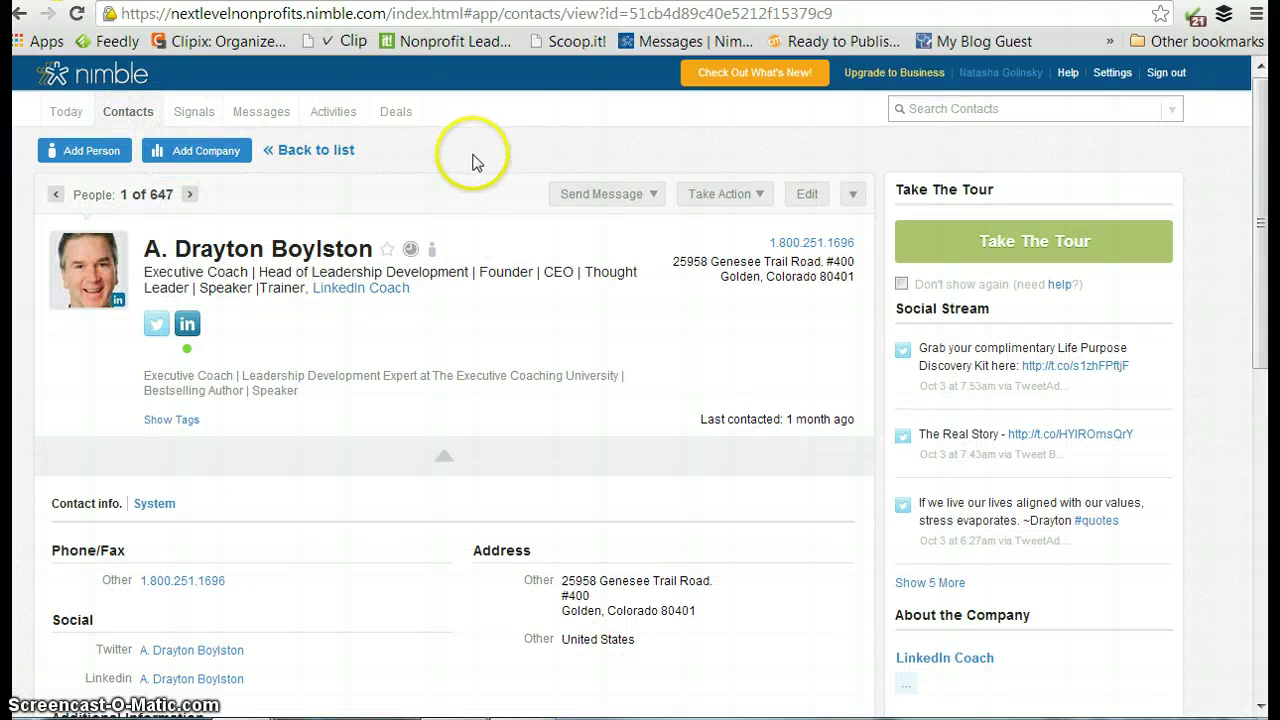
scroll(484, 165, down, 1)
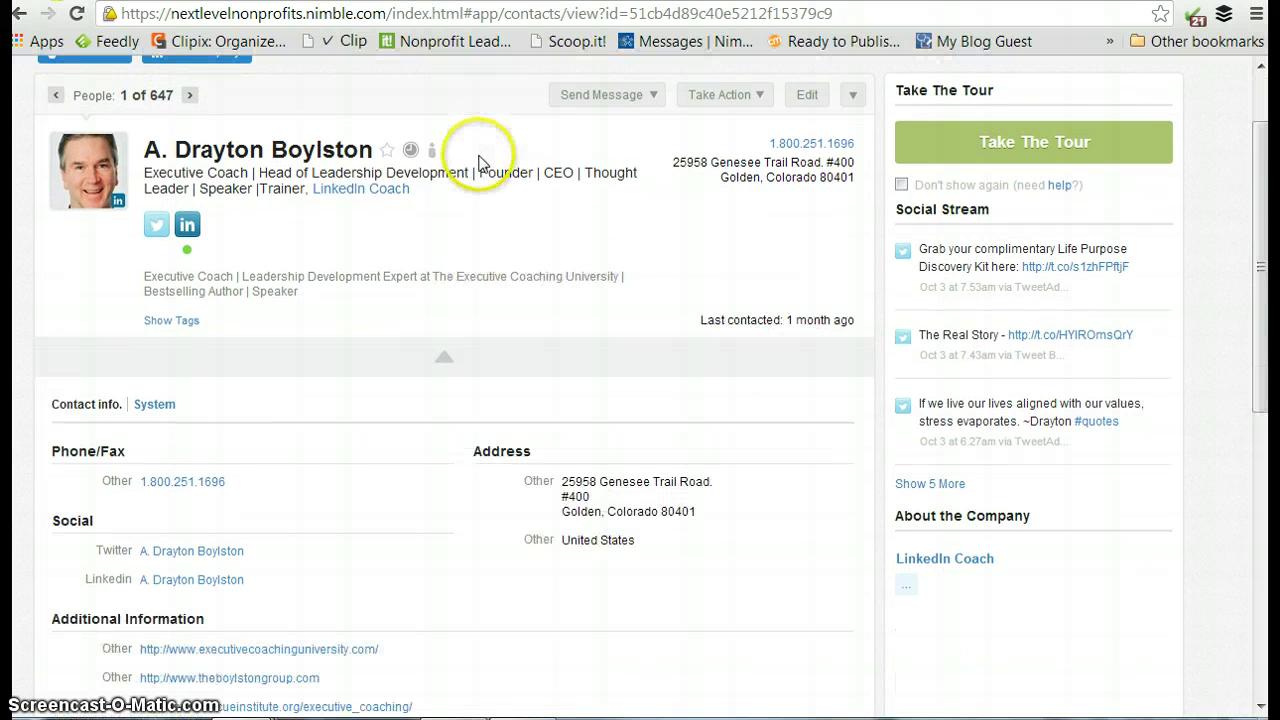
scroll(484, 165, up, 1)
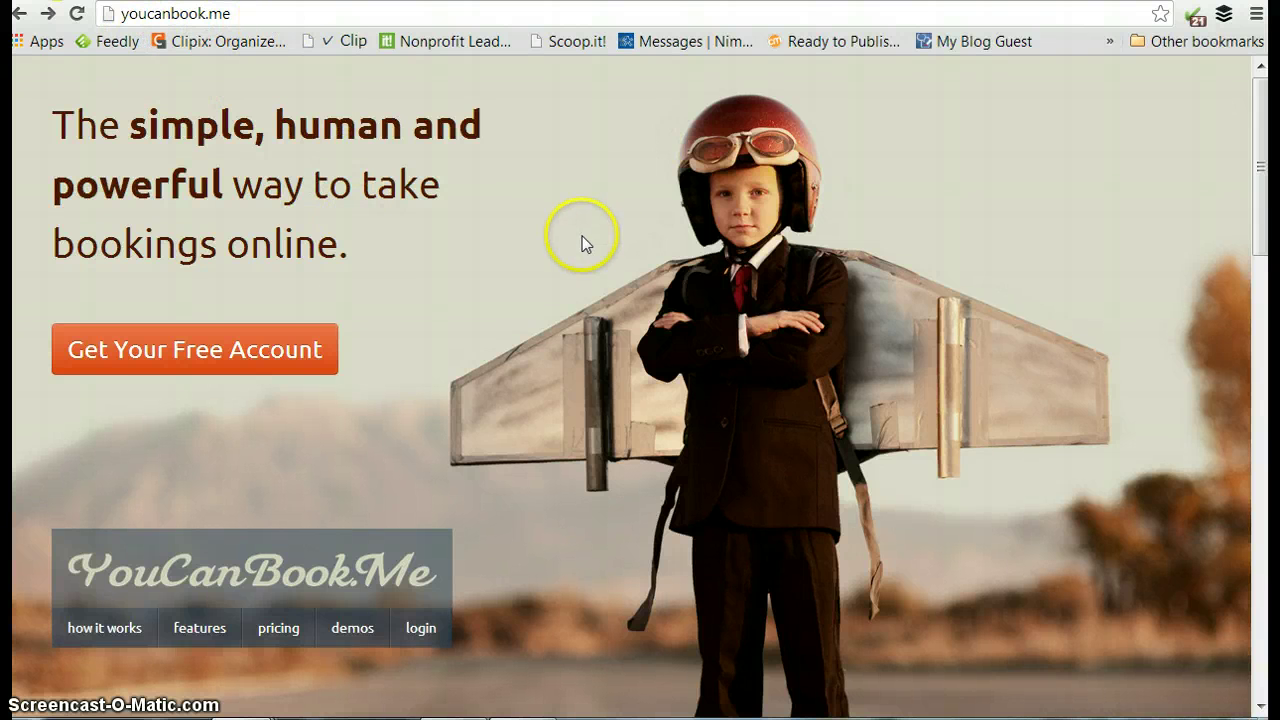
Look at YouCanBook.me's free account sign-up page, then return to the home page.
scroll(582, 236, down, 1)
scroll(582, 236, up, 1)
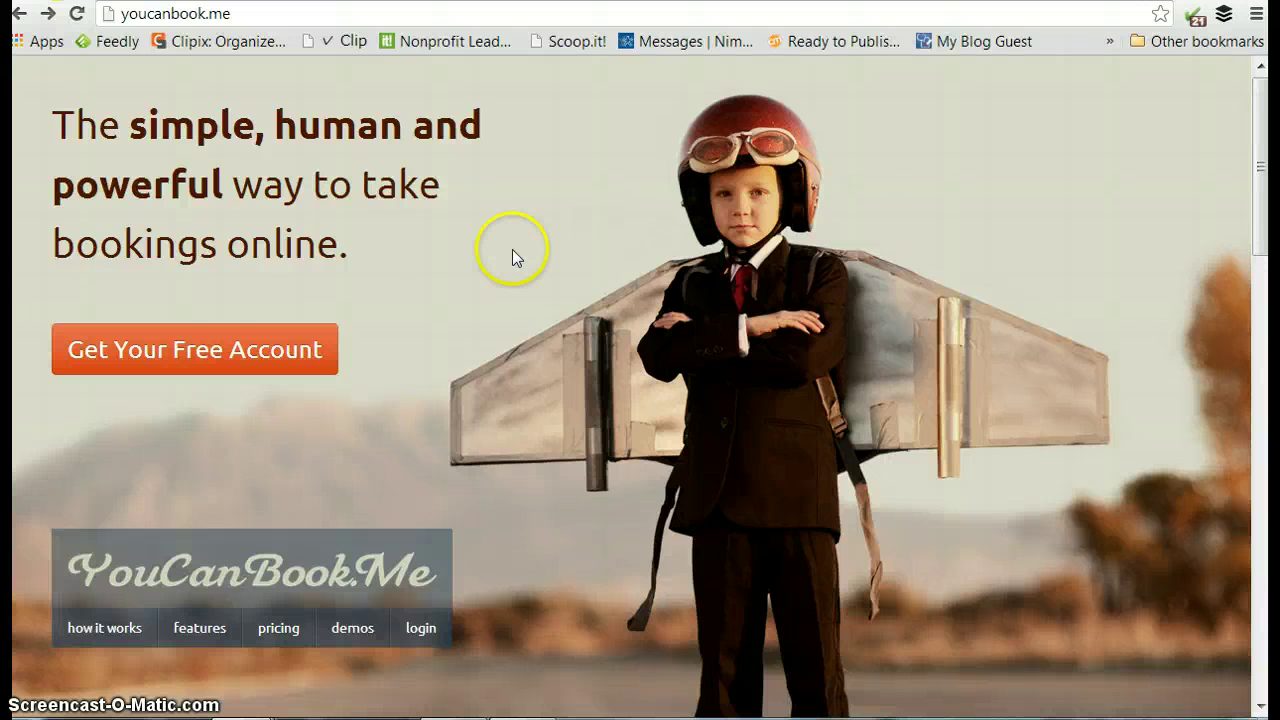
click(221, 354)
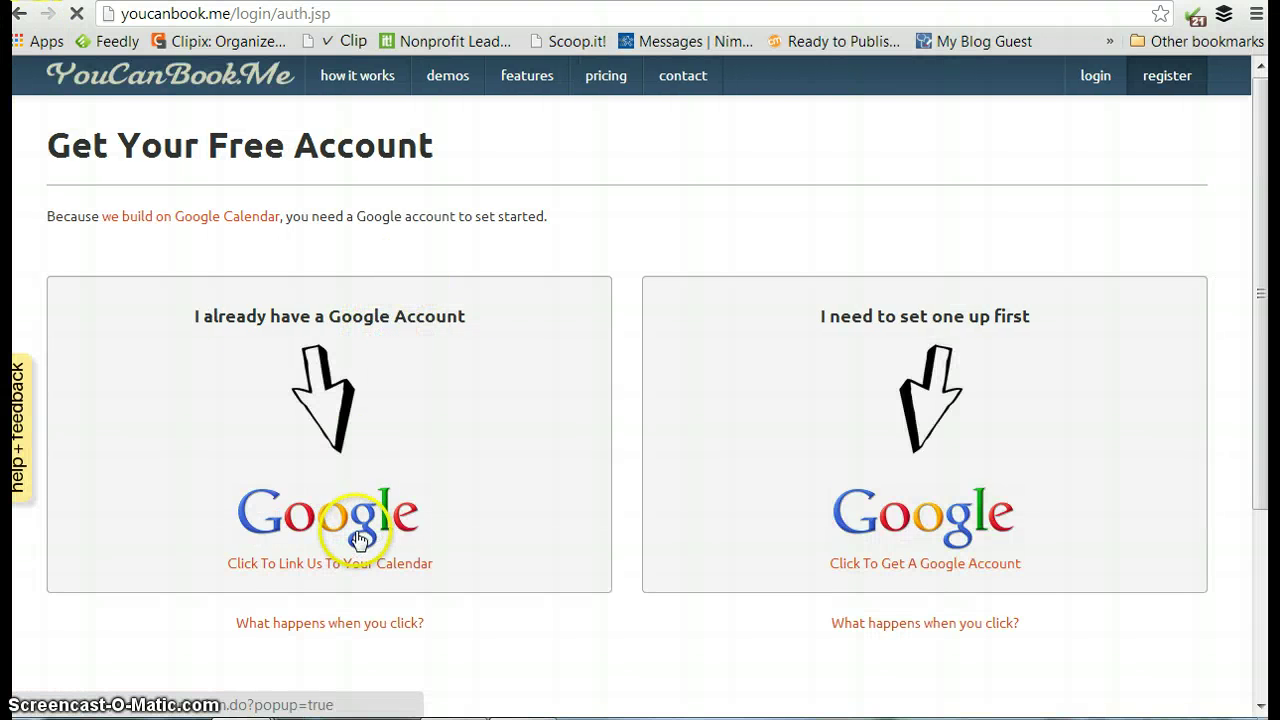
click(19, 13)
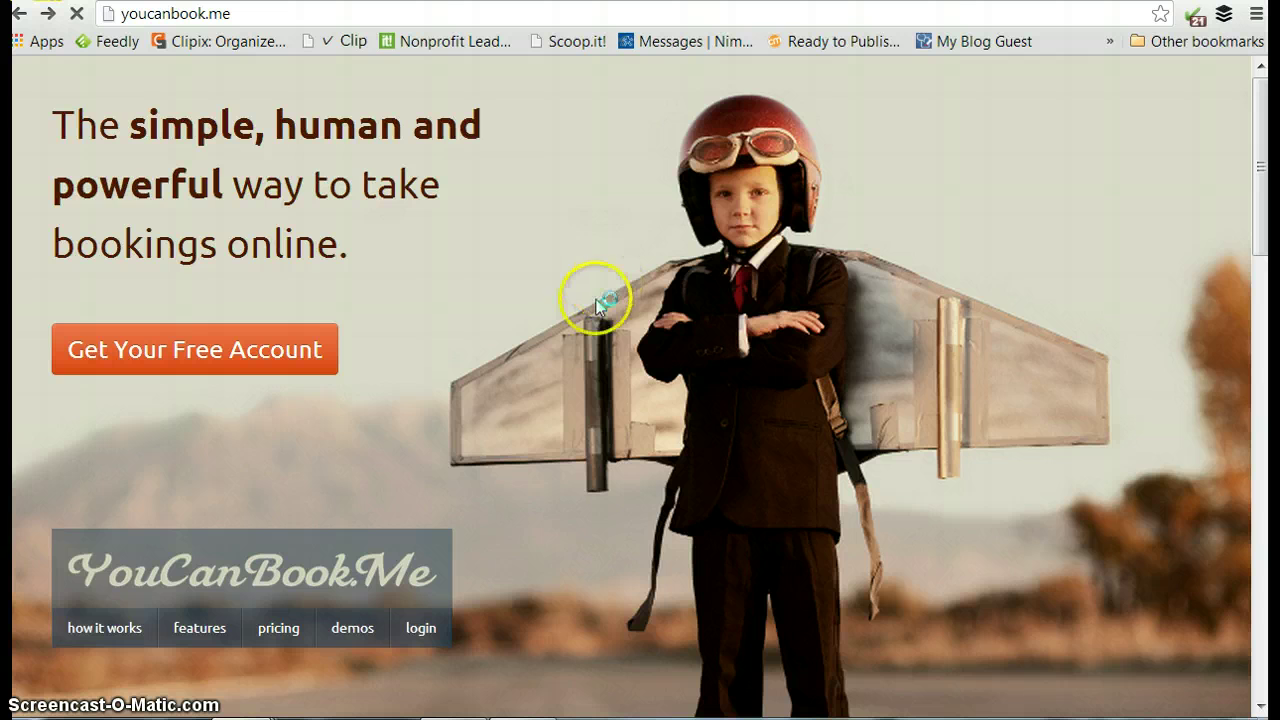
Open the Login page and sign in with the Google account.
scroll(532, 324, down, 2)
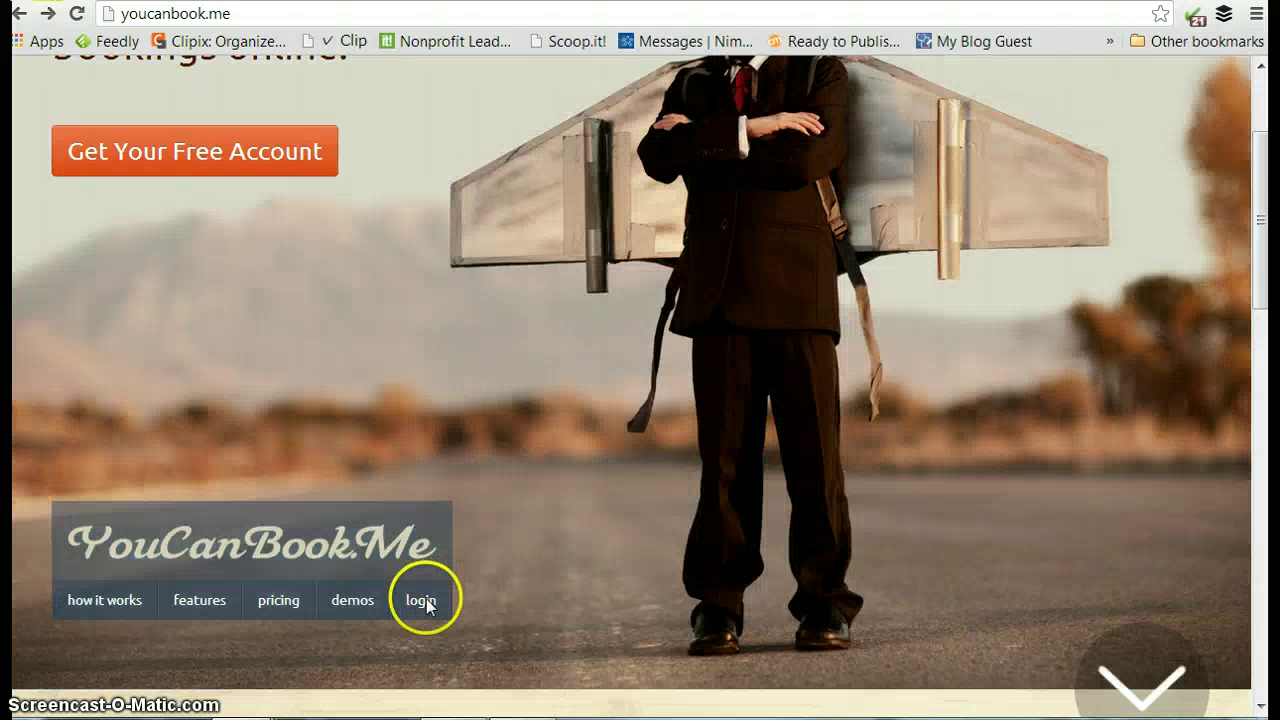
click(424, 602)
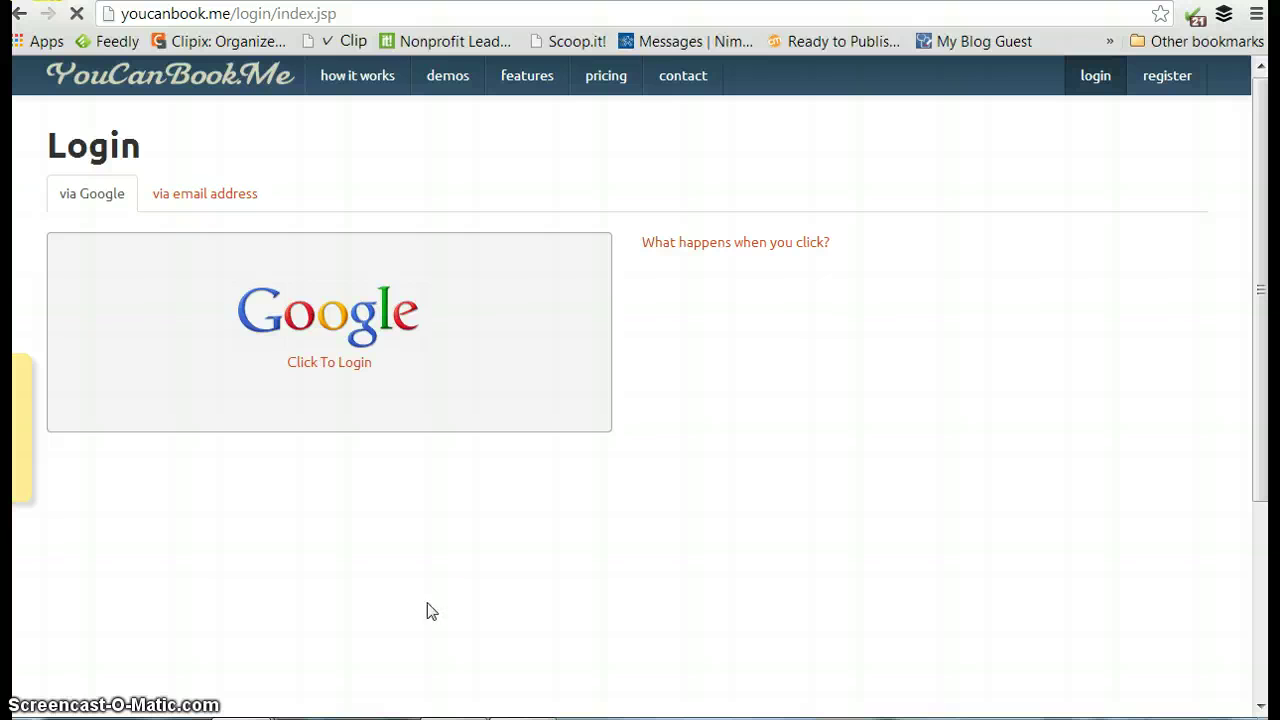
click(334, 315)
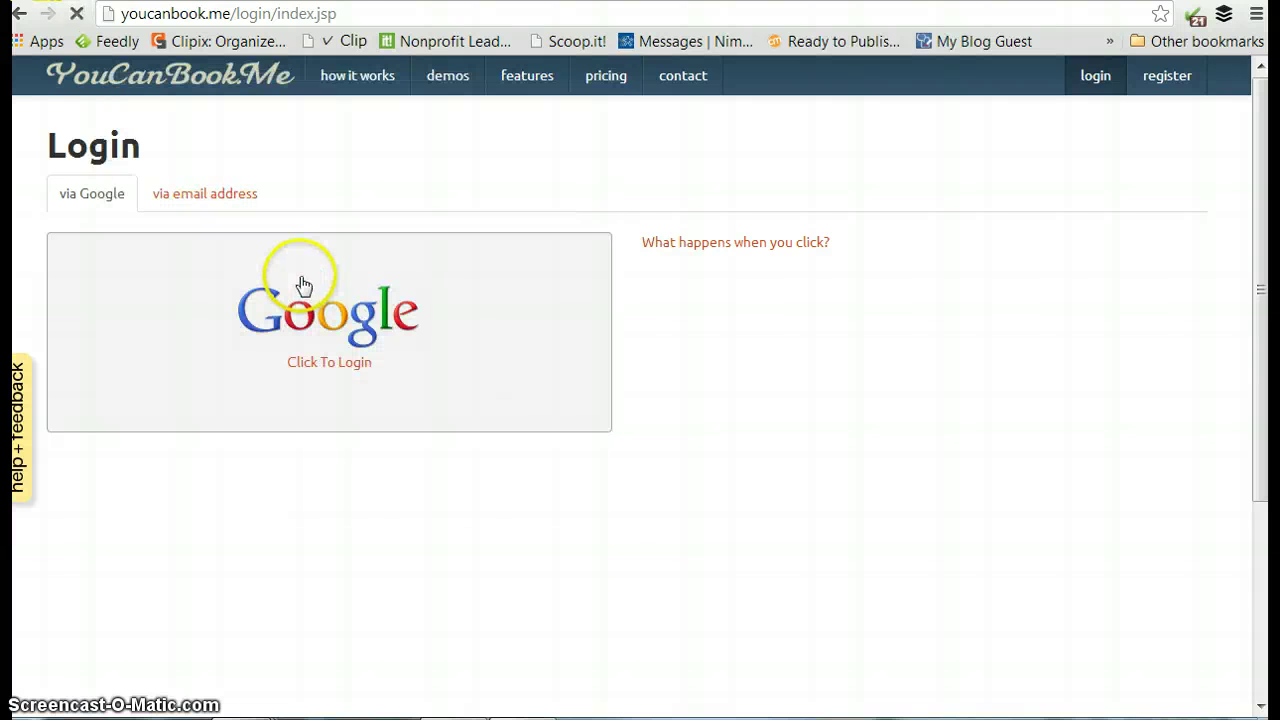
click(447, 146)
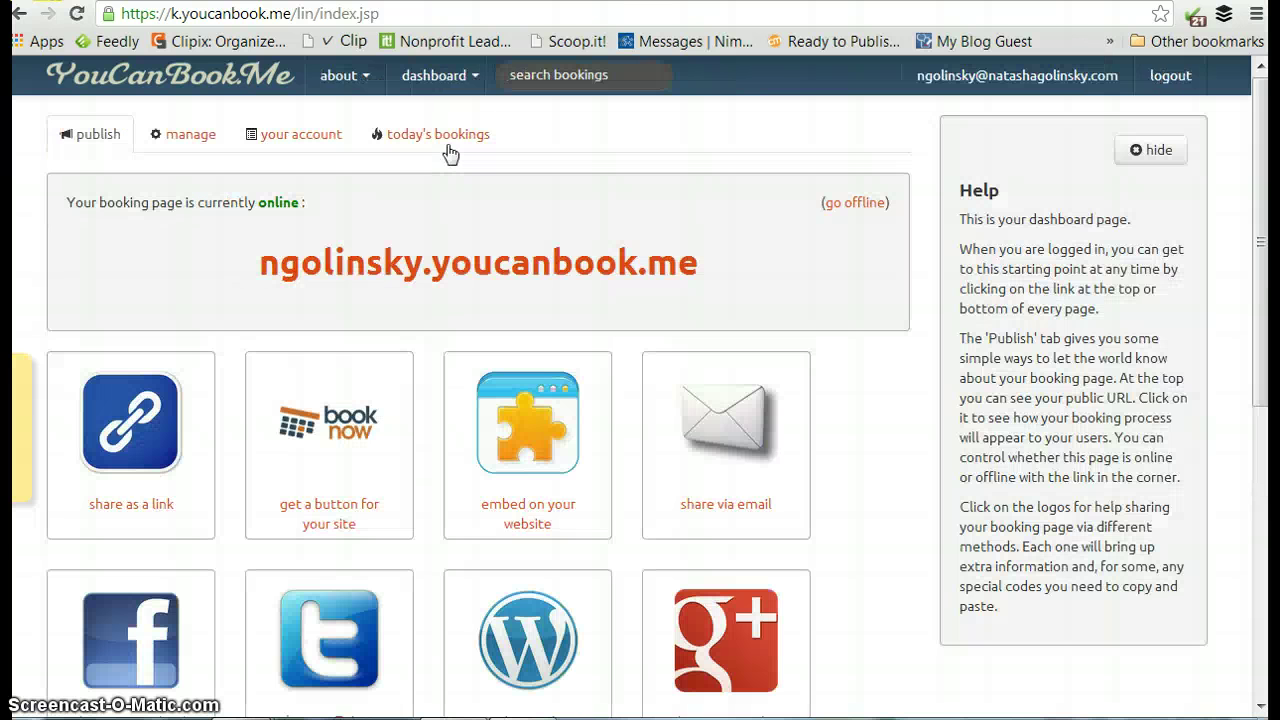
Launch the booking profile's settings editor from the dashboard's manage options.
click(557, 127)
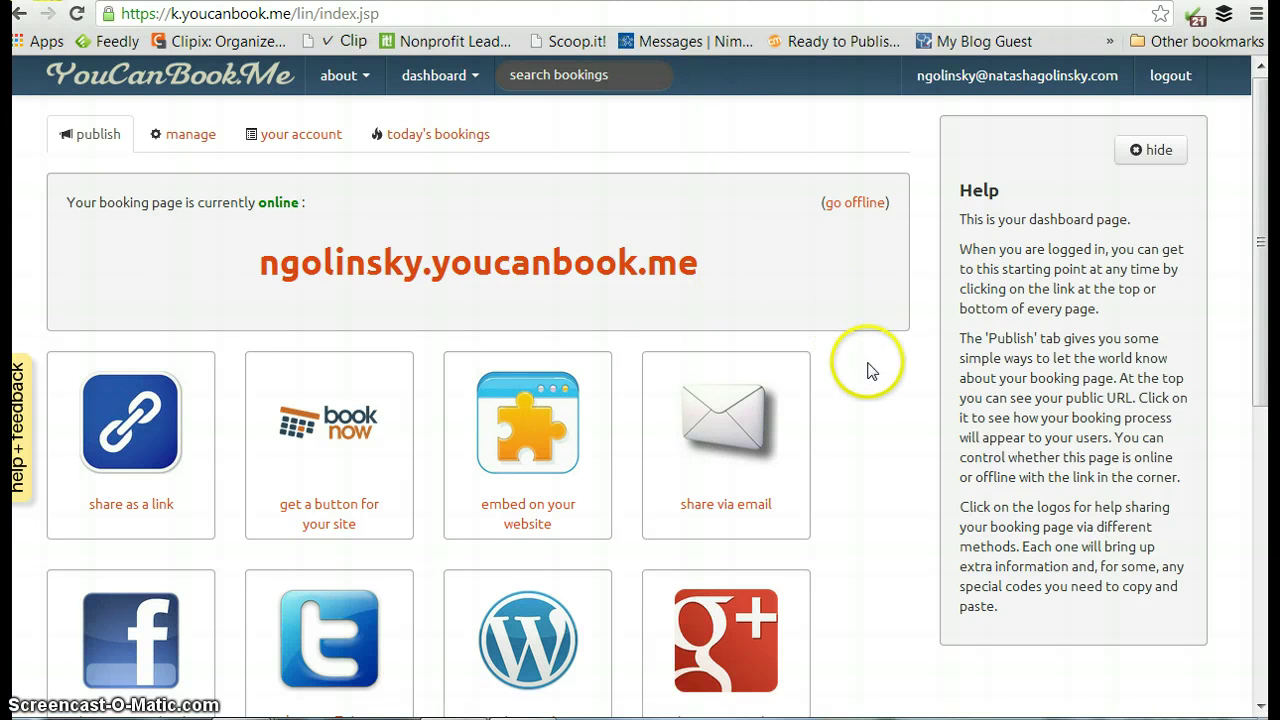
scroll(893, 385, down, 4)
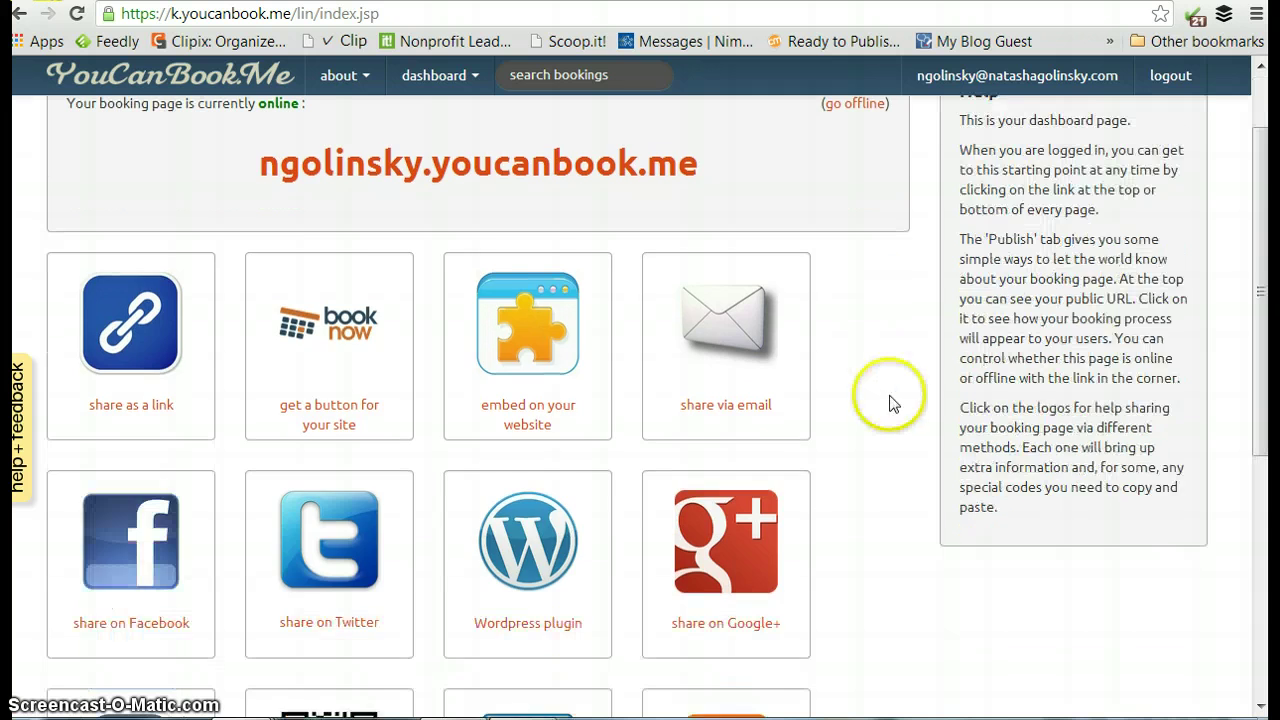
scroll(896, 412, up, 4)
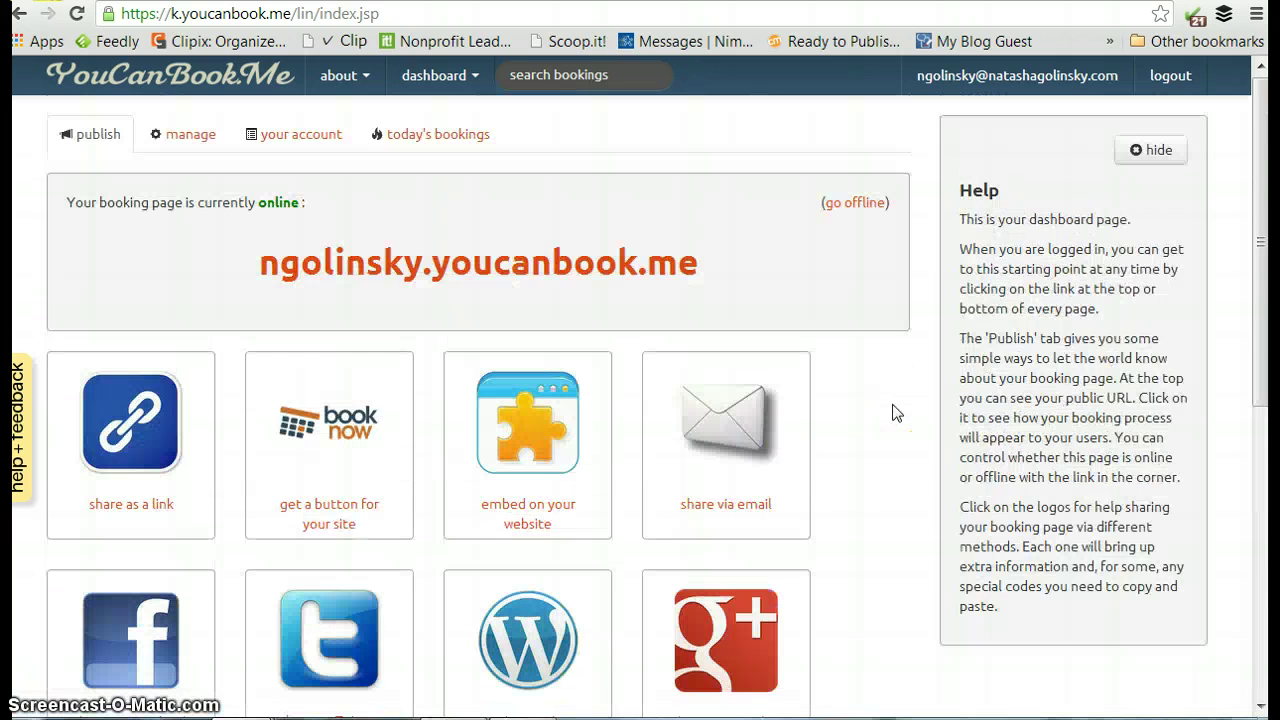
click(186, 136)
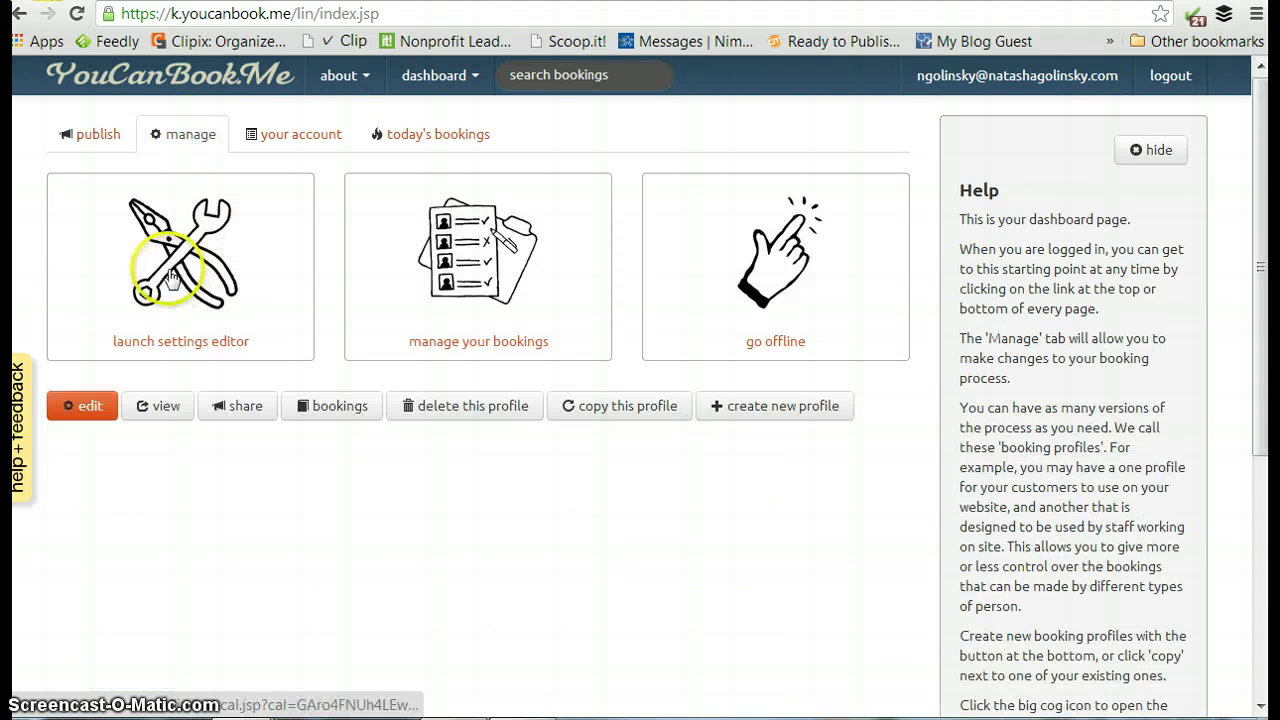
click(172, 272)
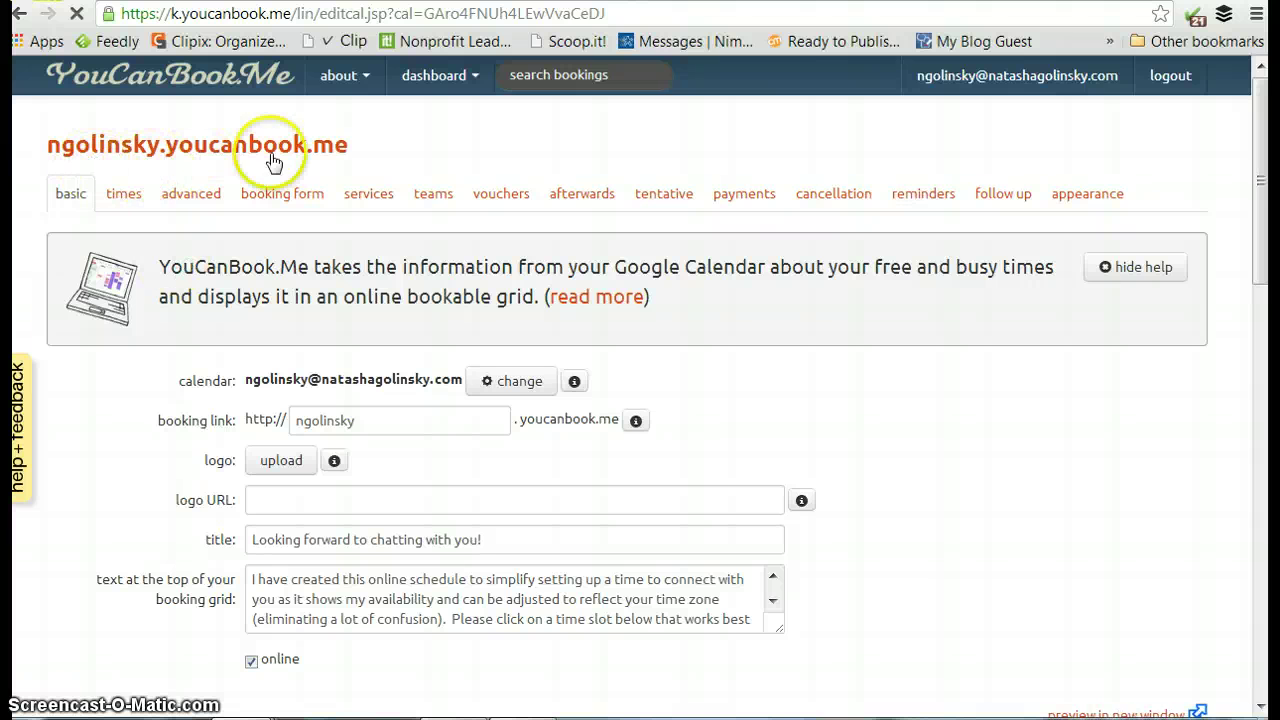
Scroll to the booking grid preview and advance it two weeks to 15/10/13.
scroll(903, 452, down, 1)
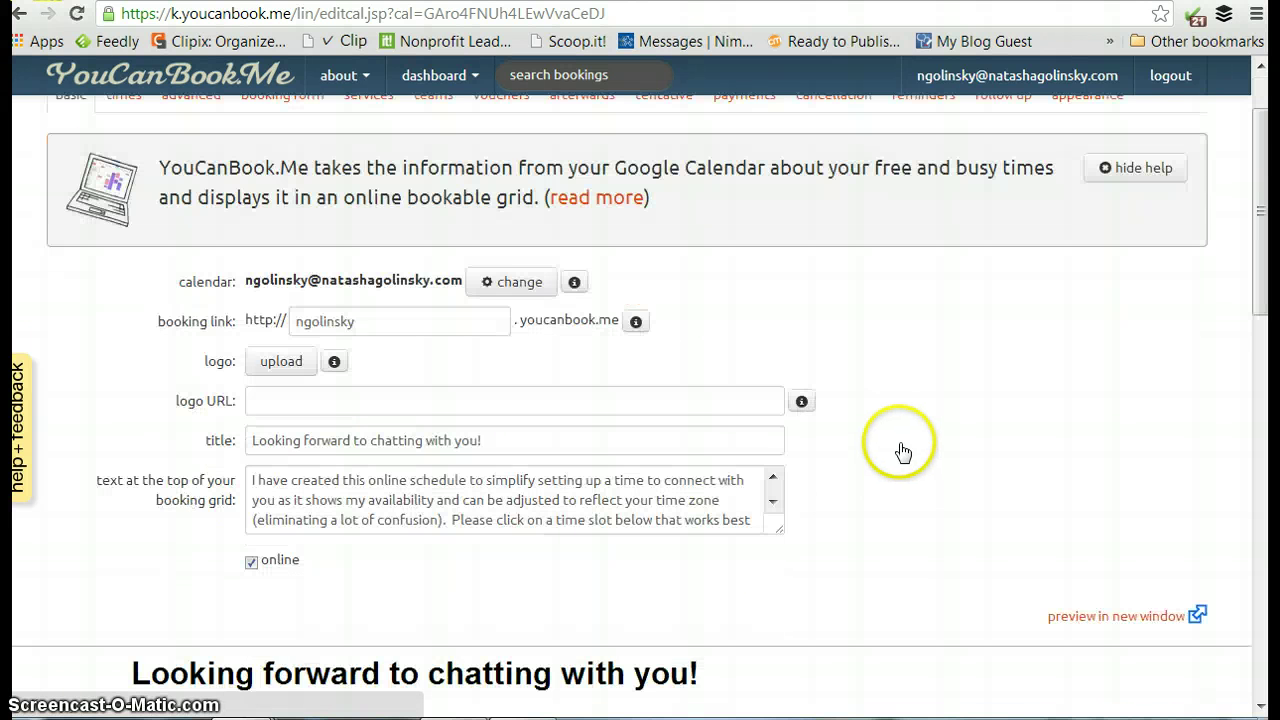
scroll(903, 452, down, 4)
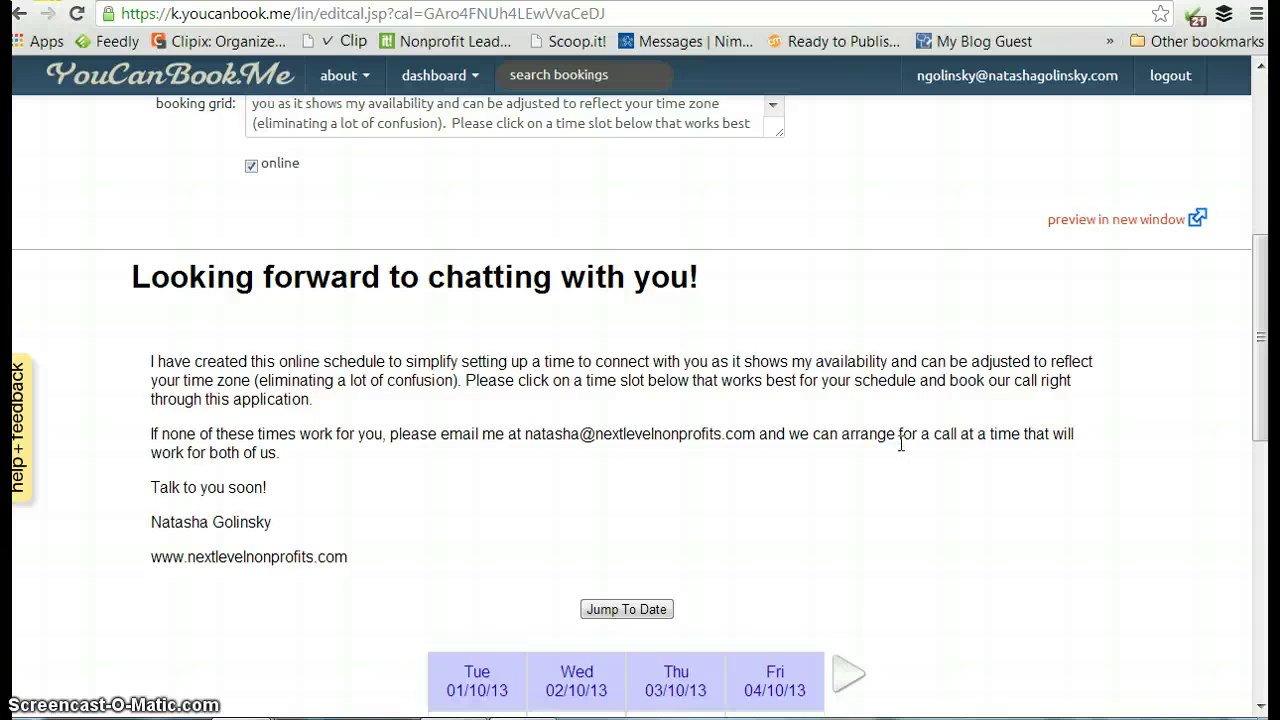
scroll(1000, 450, down, 2)
scroll(1023, 451, up, 1)
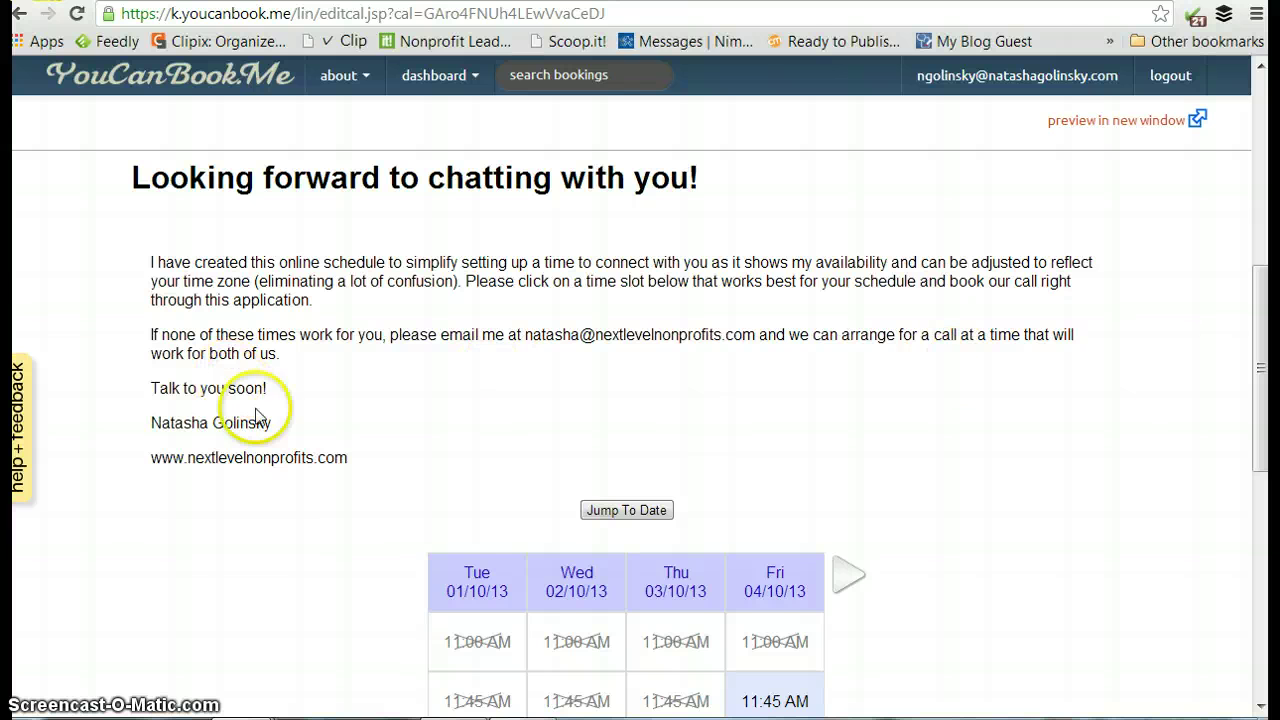
scroll(1110, 512, down, 2)
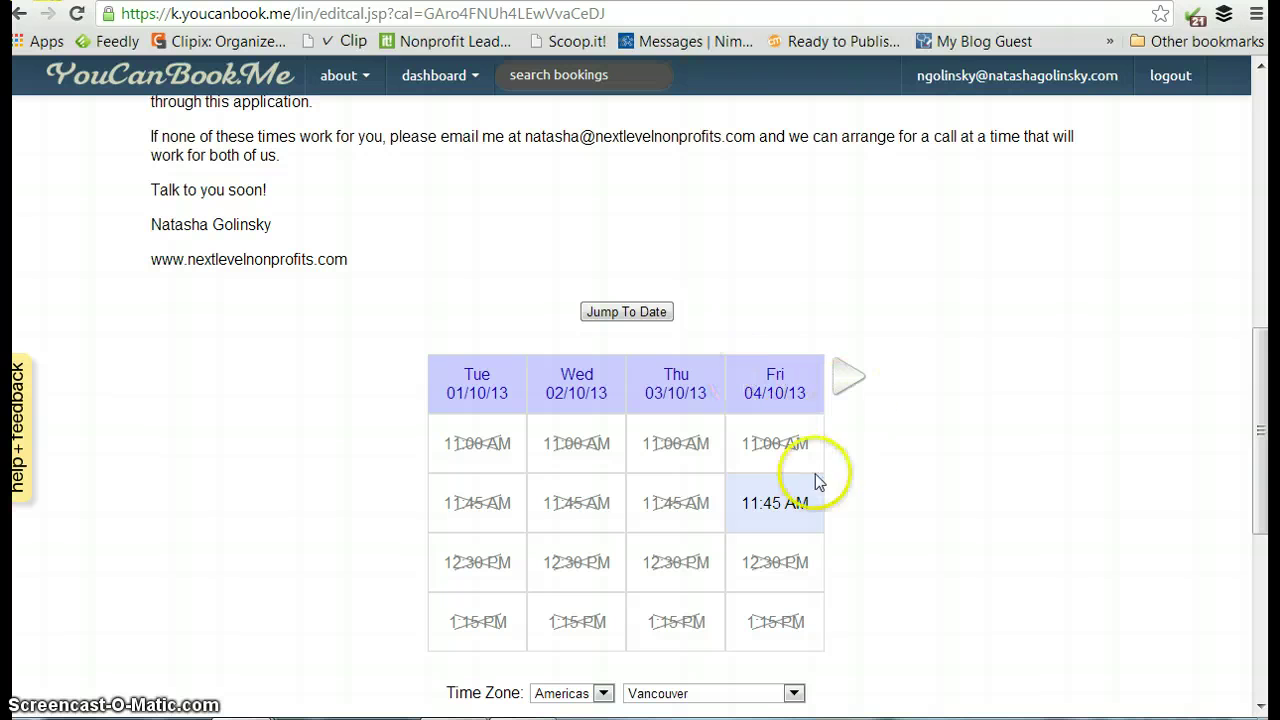
click(853, 379)
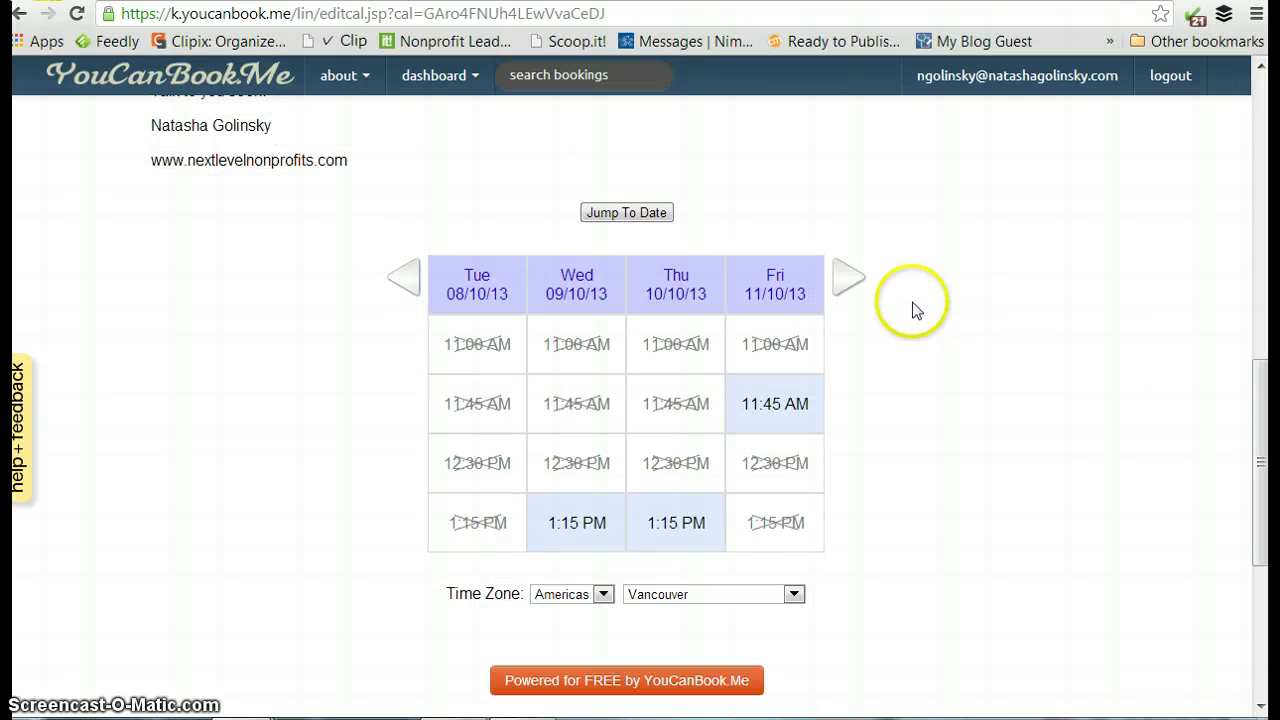
click(851, 286)
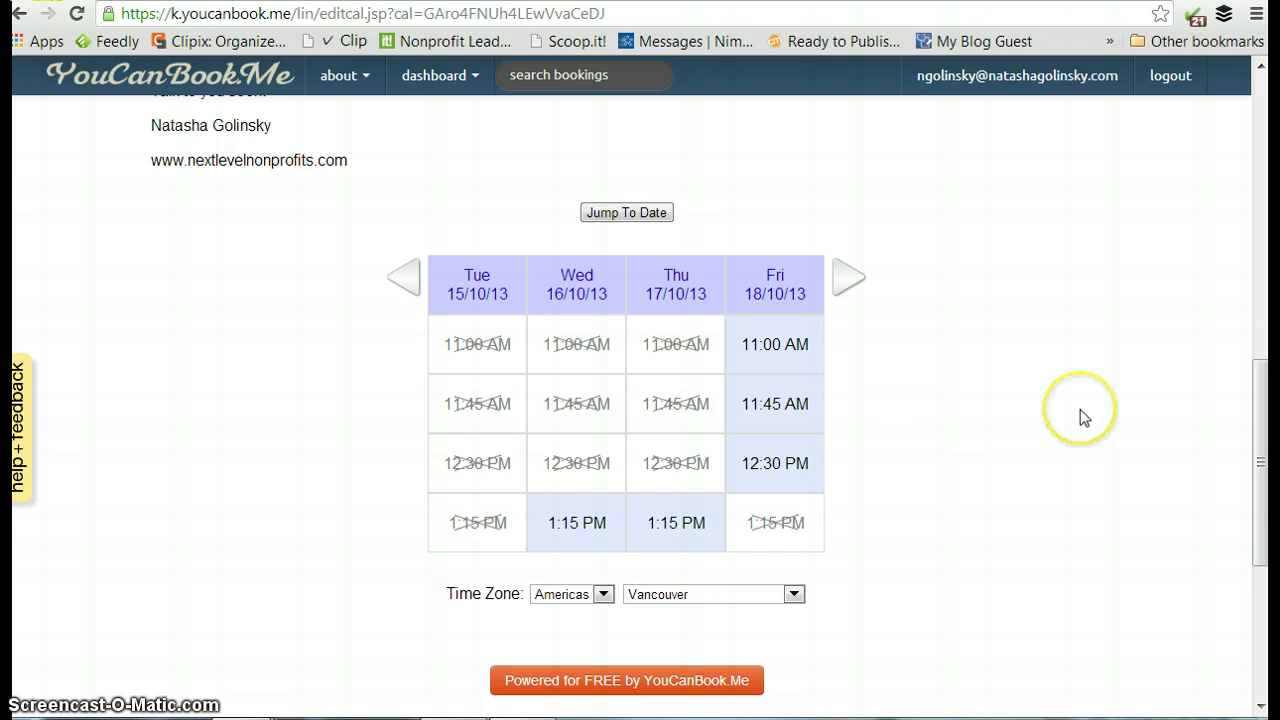
Review the free Friday 18/10/13 slots at 11:00, 11:45 and 12:30.
scroll(1080, 413, up, 1)
scroll(1080, 413, down, 1)
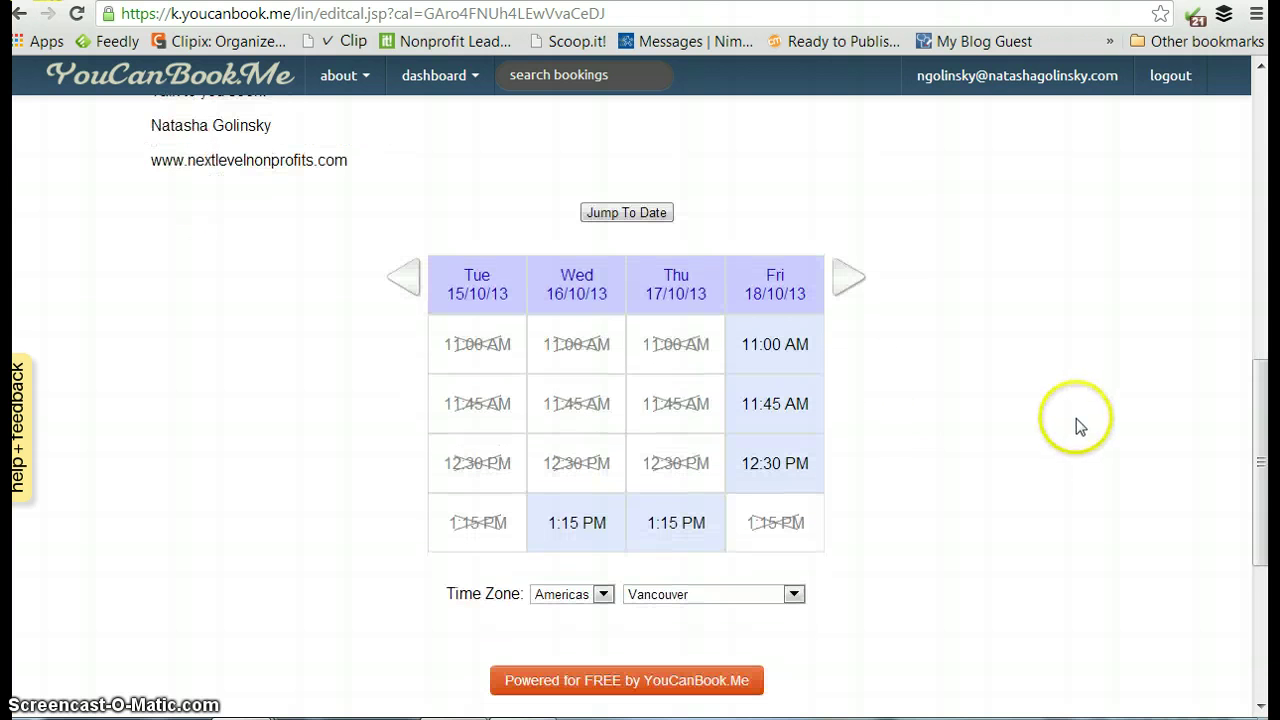
scroll(1076, 425, down, 1)
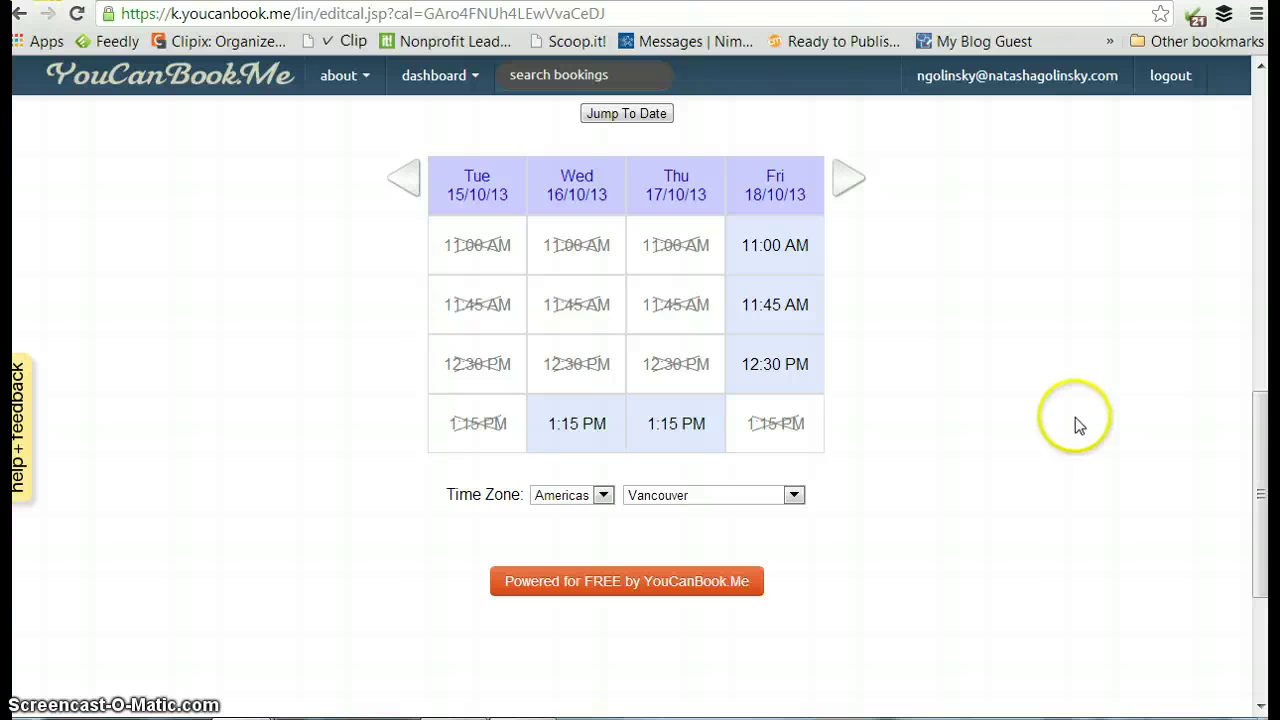
scroll(1075, 425, up, 1)
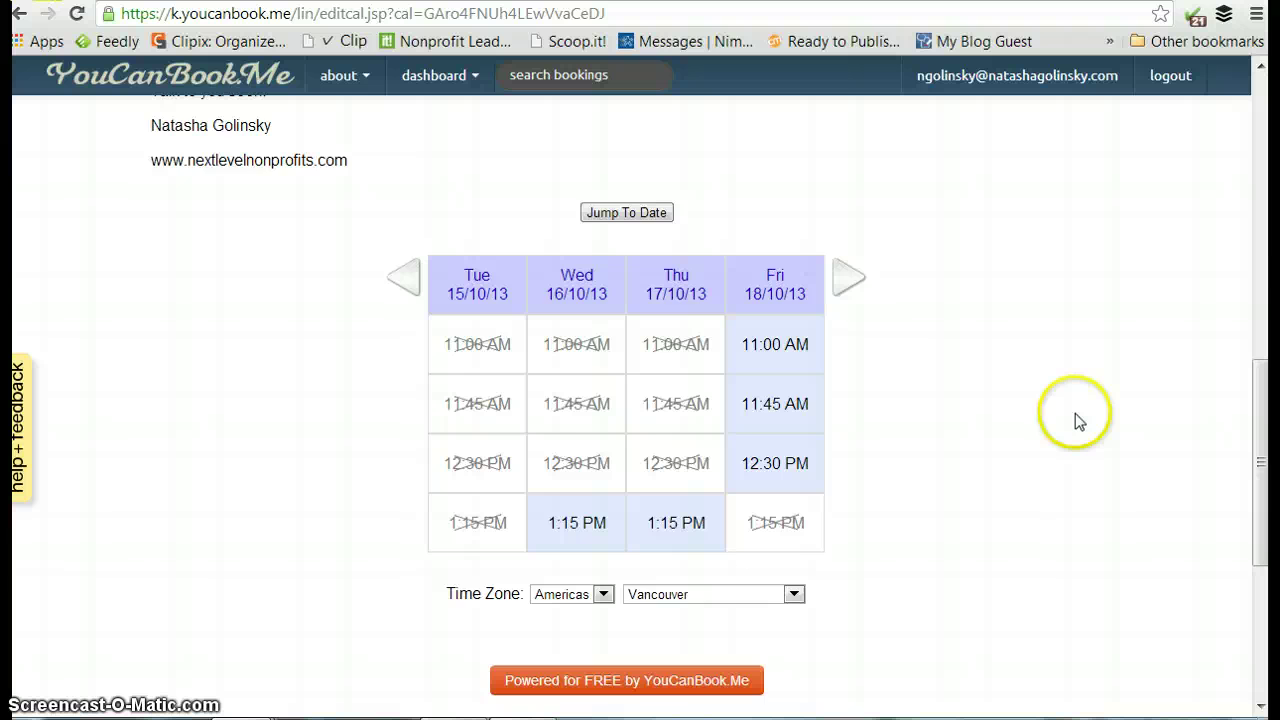
scroll(1075, 413, up, 1)
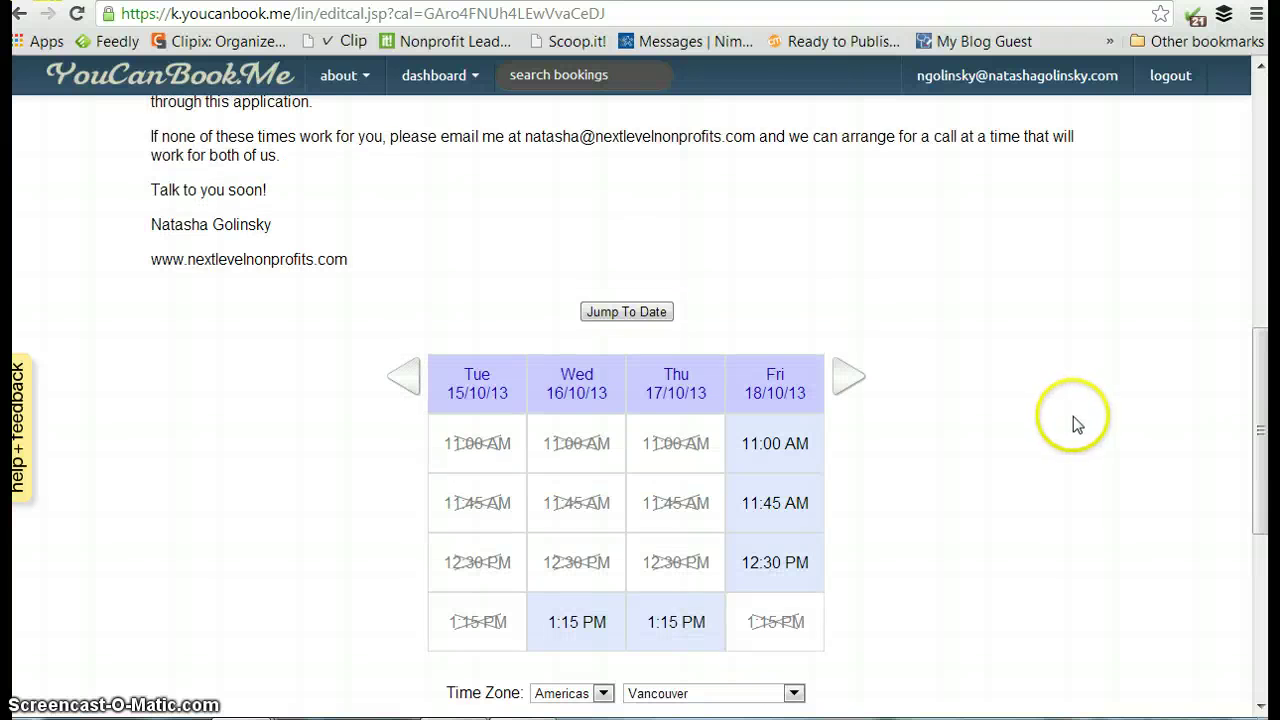
scroll(1073, 416, up, 1)
scroll(1073, 416, down, 2)
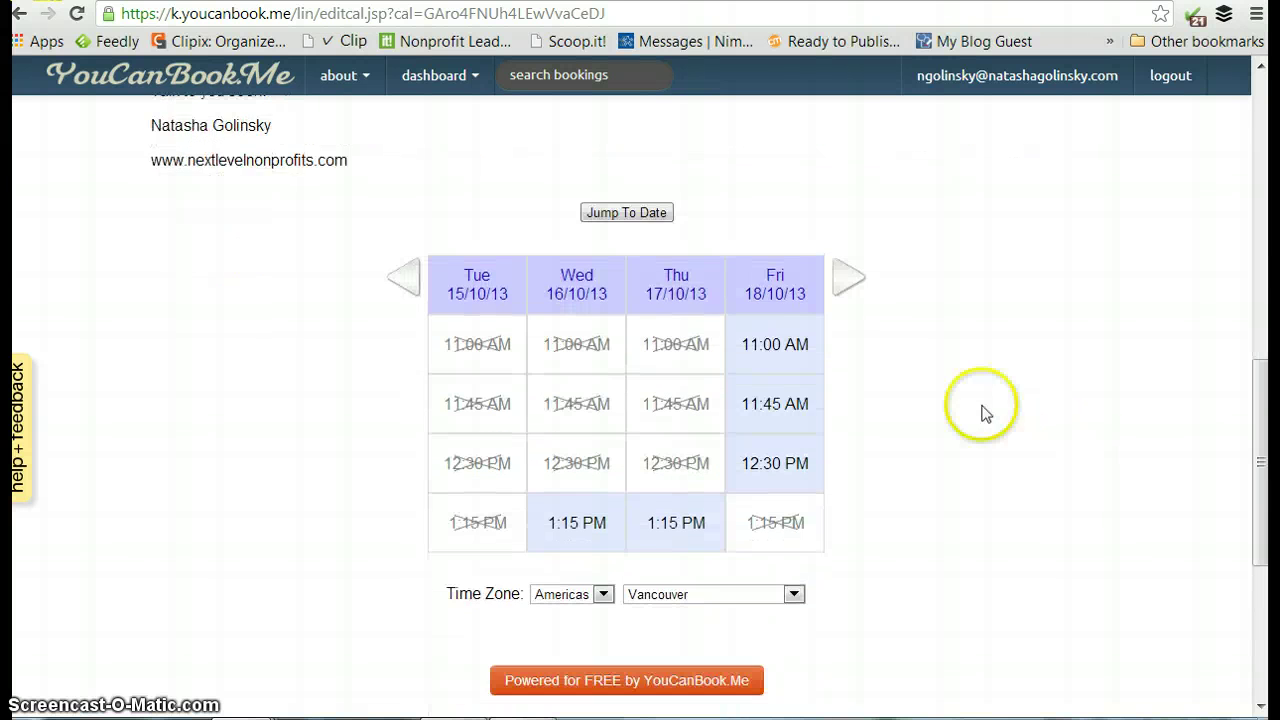
Pick the Friday 18 October 11:00 AM slot and scroll through the booking preview.
click(755, 346)
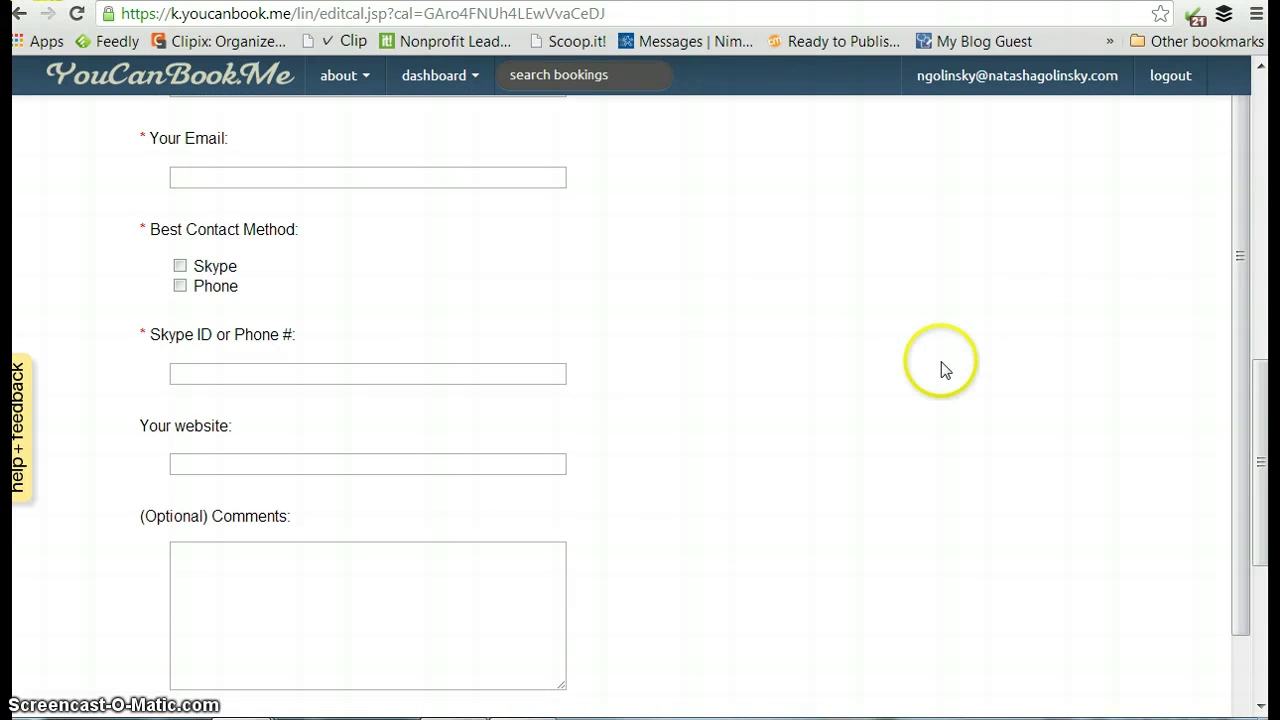
scroll(754, 371, up, 3)
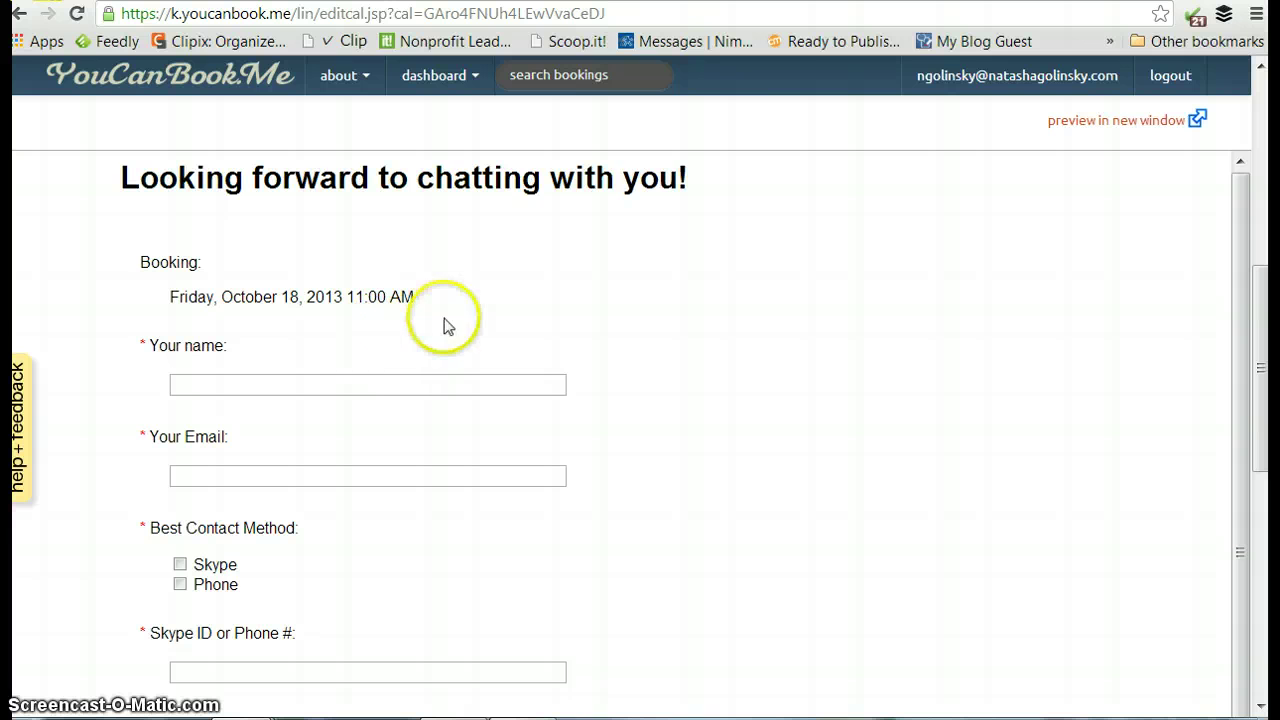
scroll(397, 469, down, 1)
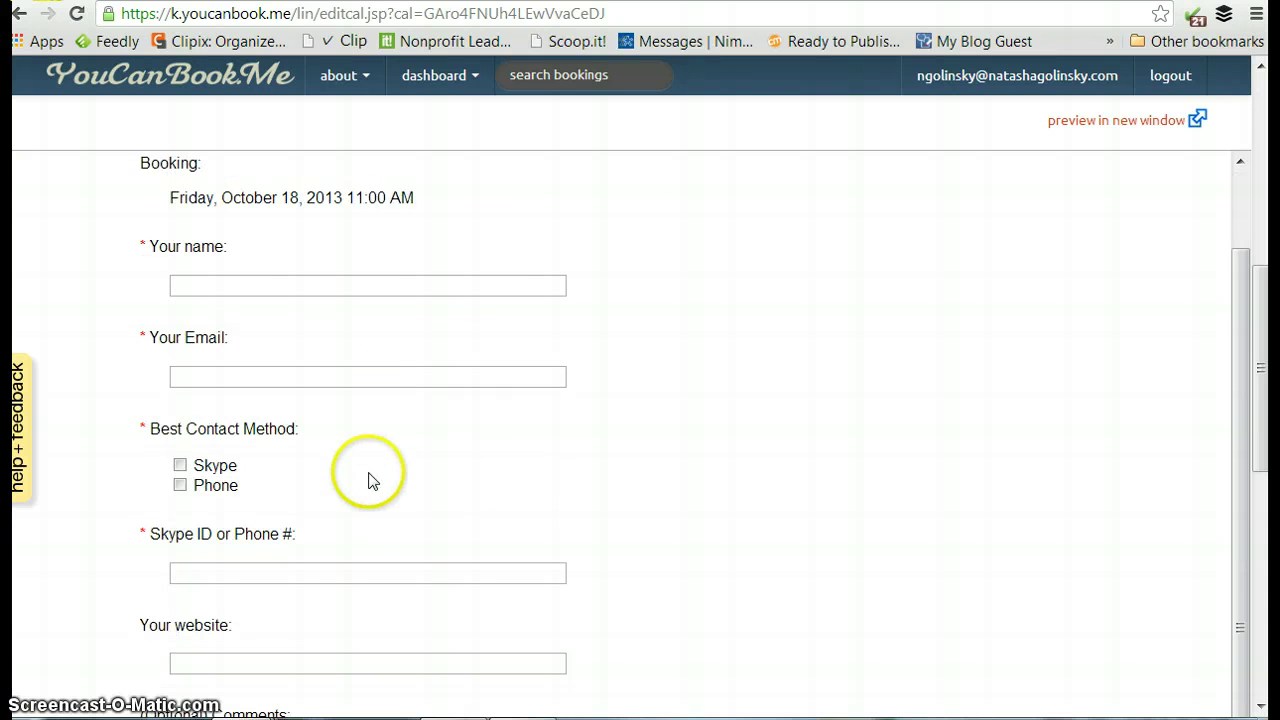
scroll(509, 480, down, 1)
scroll(533, 550, down, 3)
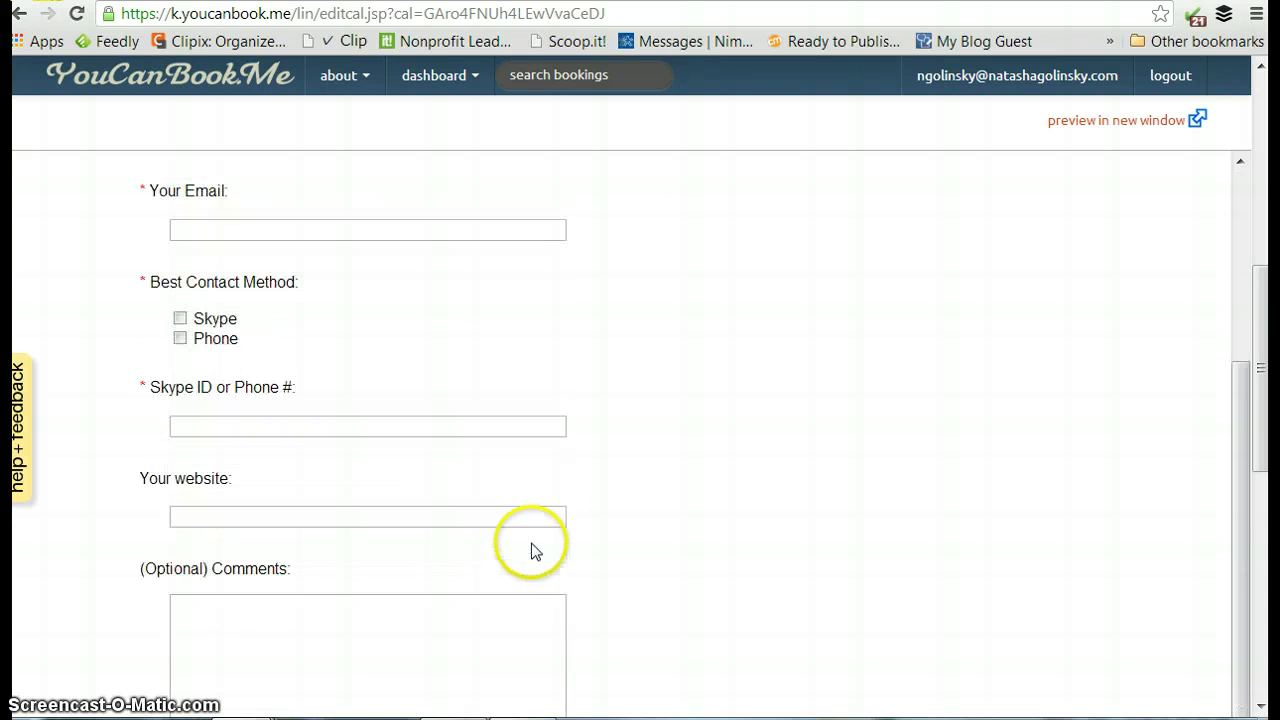
scroll(548, 468, down, 1)
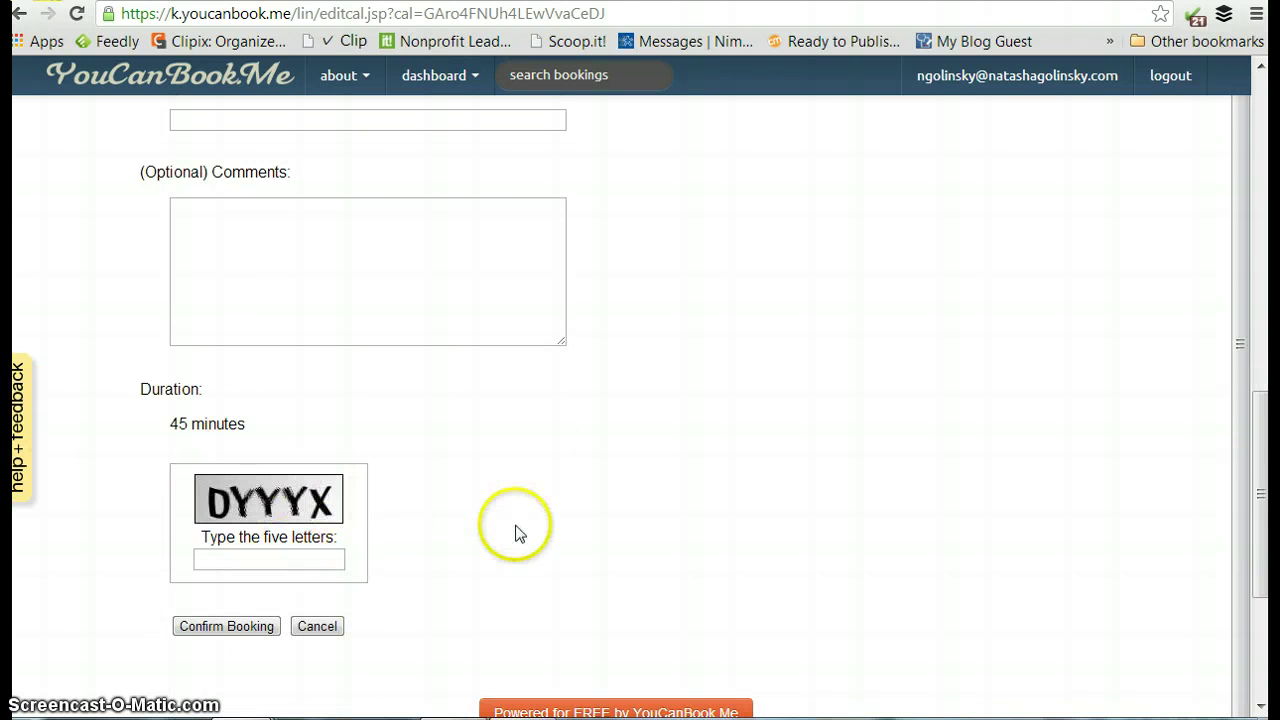
scroll(528, 505, down, 2)
scroll(523, 506, up, 5)
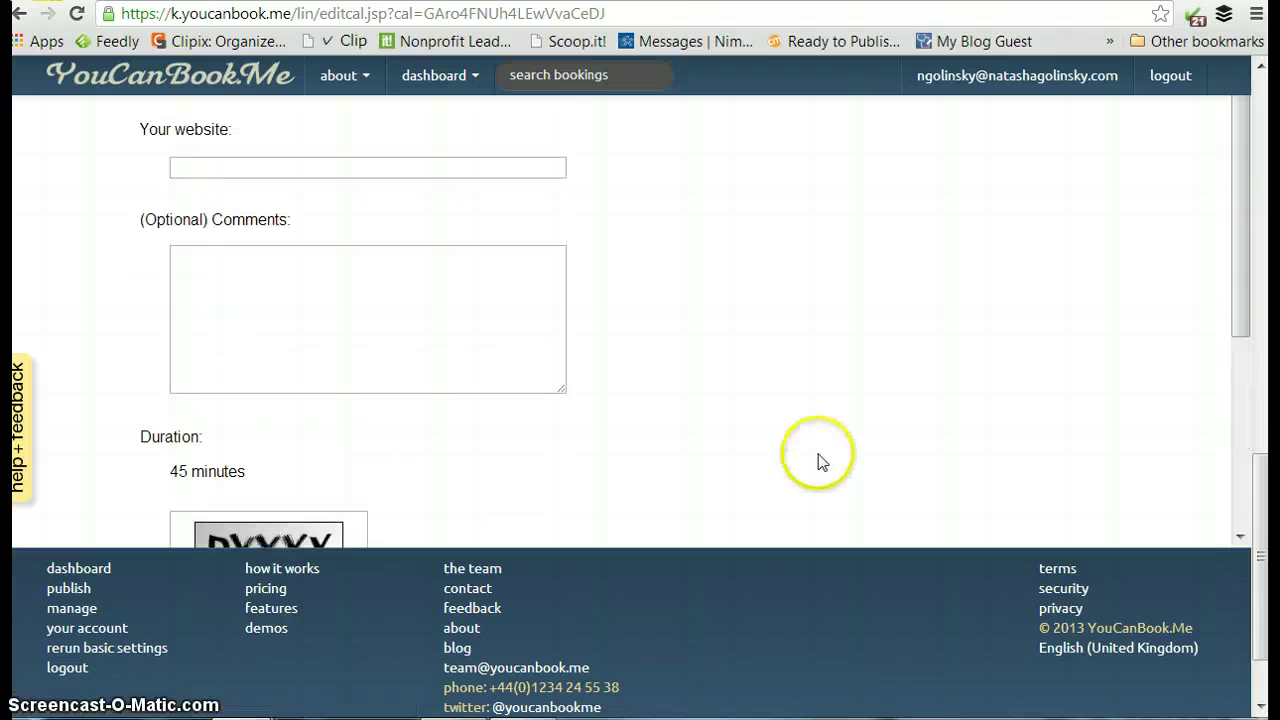
scroll(848, 420, up, 10)
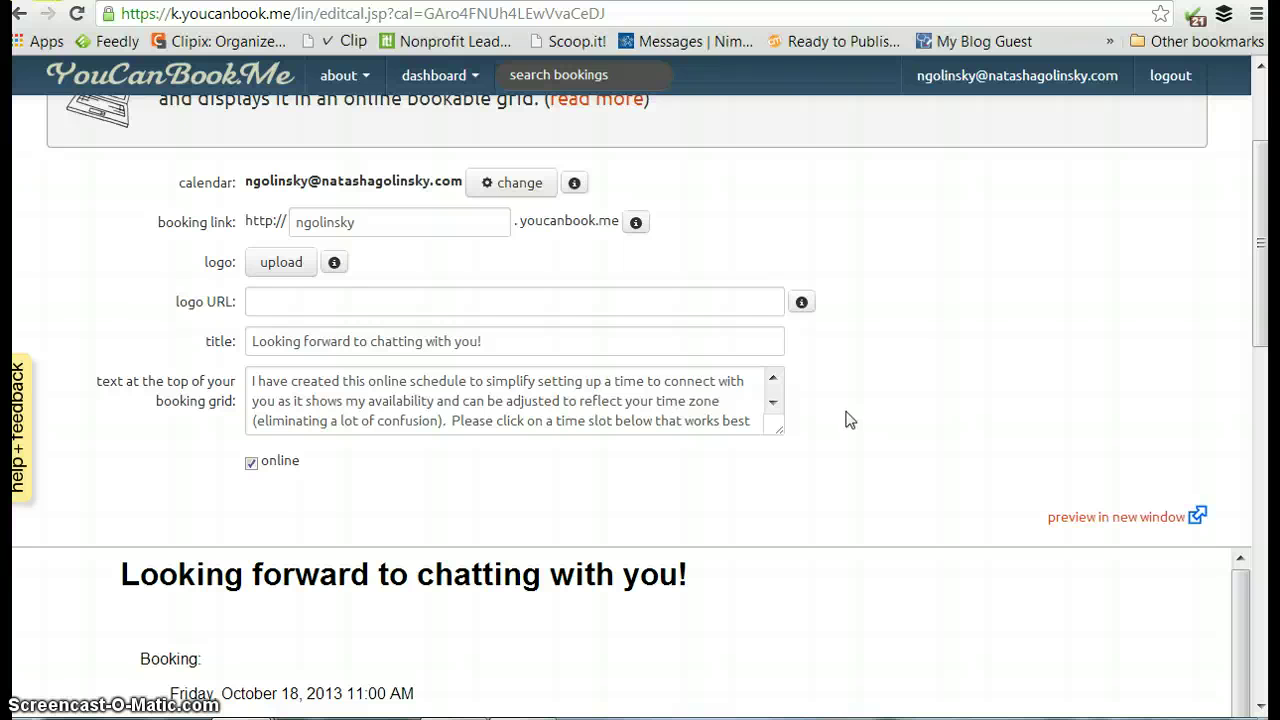
Scroll the settings back to the top and switch to the Nimble contact record.
scroll(935, 356, up, 3)
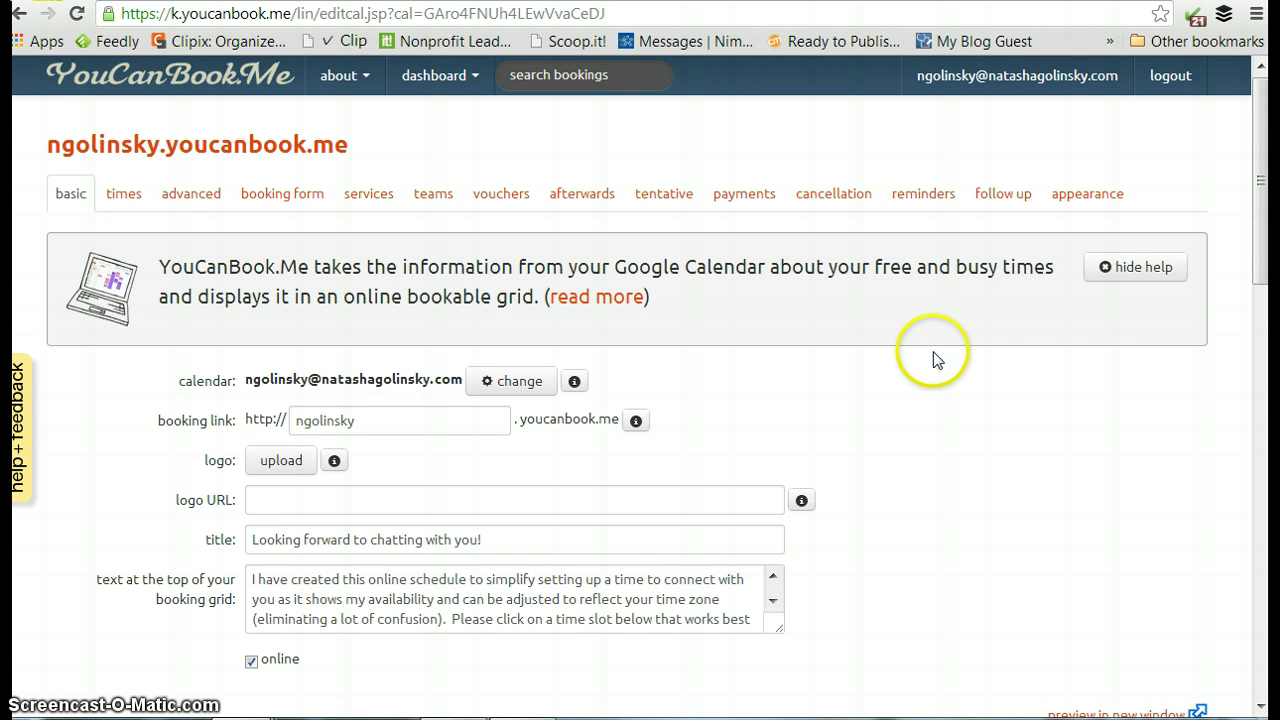
scroll(1022, 391, down, 1)
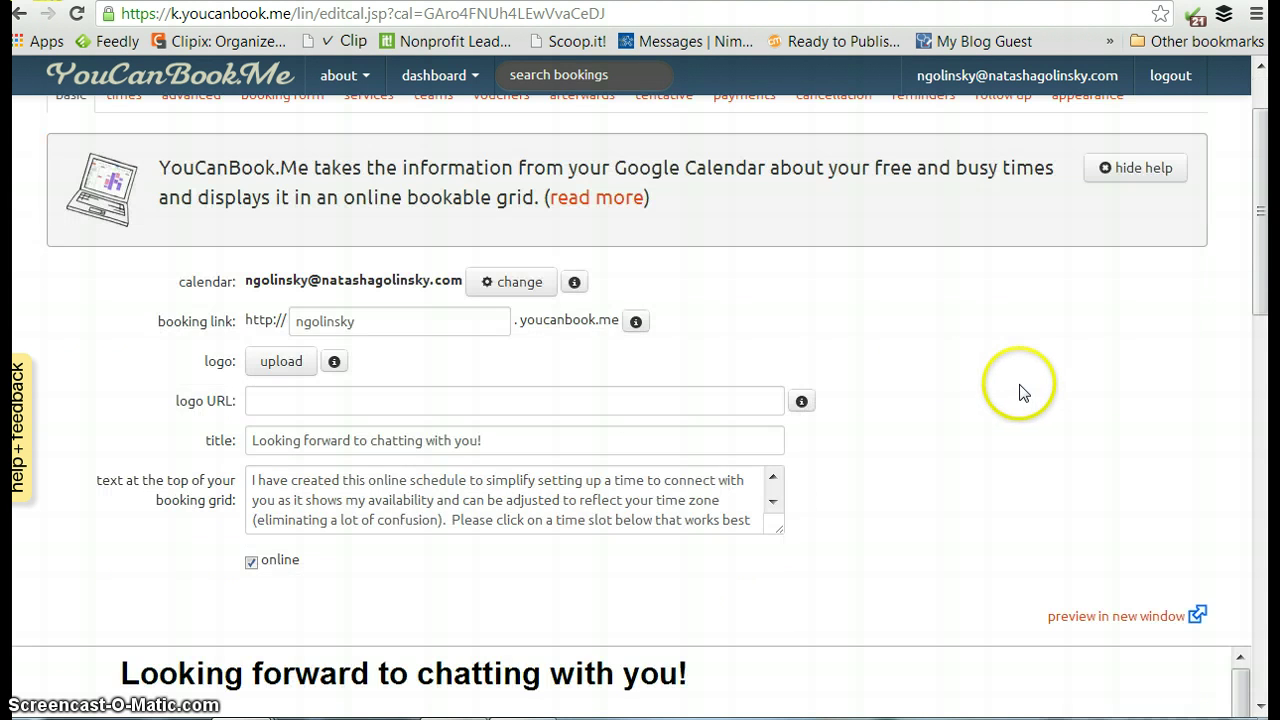
scroll(1022, 391, up, 1)
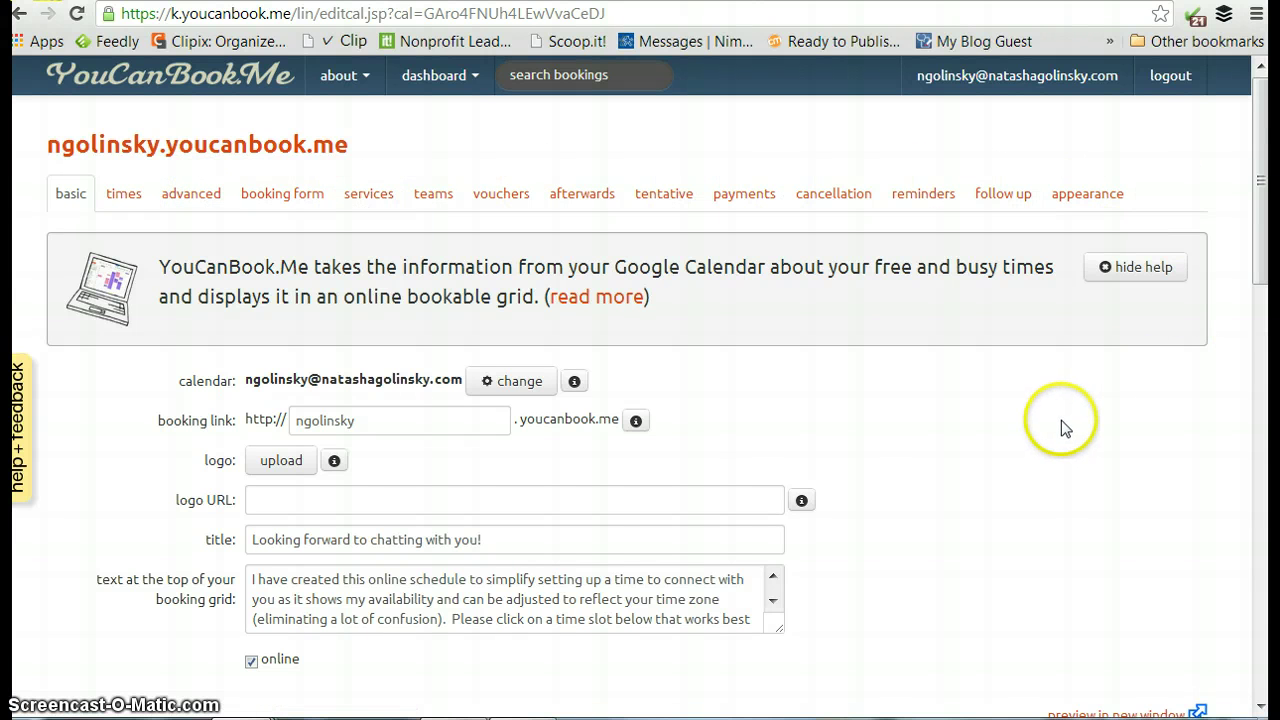
scroll(1061, 425, down, 4)
scroll(955, 396, down, 3)
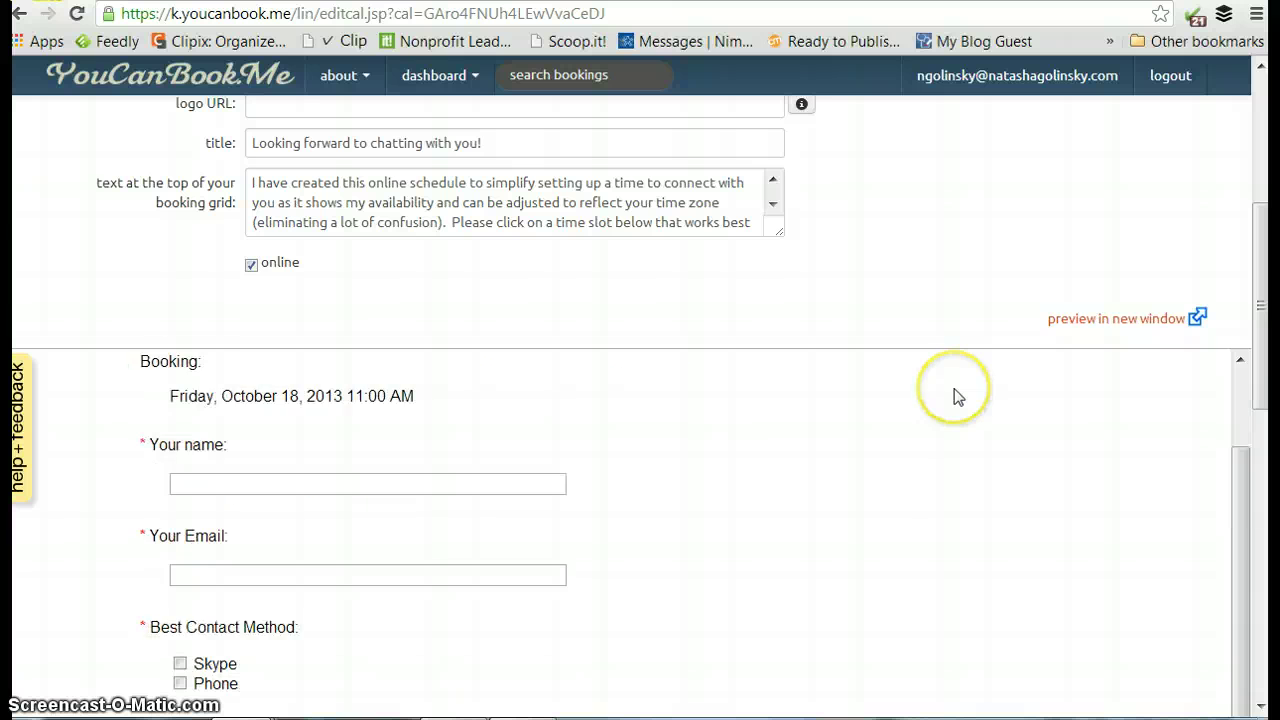
scroll(962, 420, down, 1)
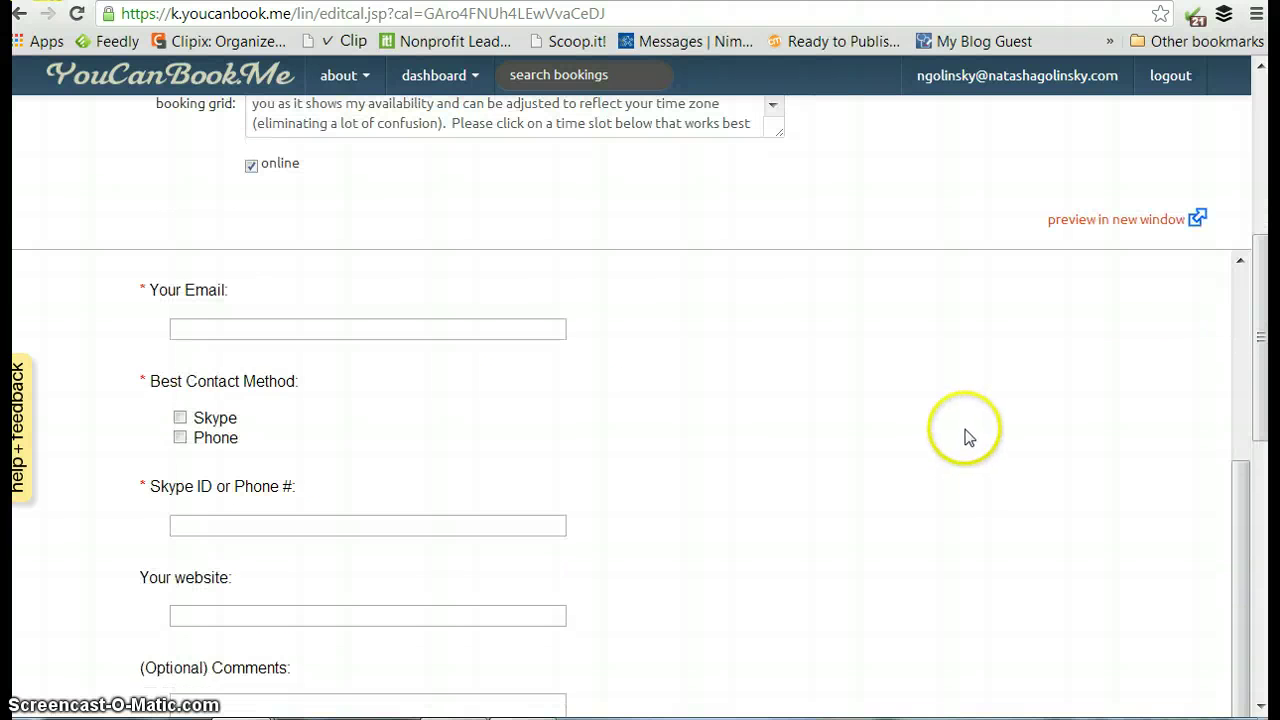
scroll(966, 437, up, 7)
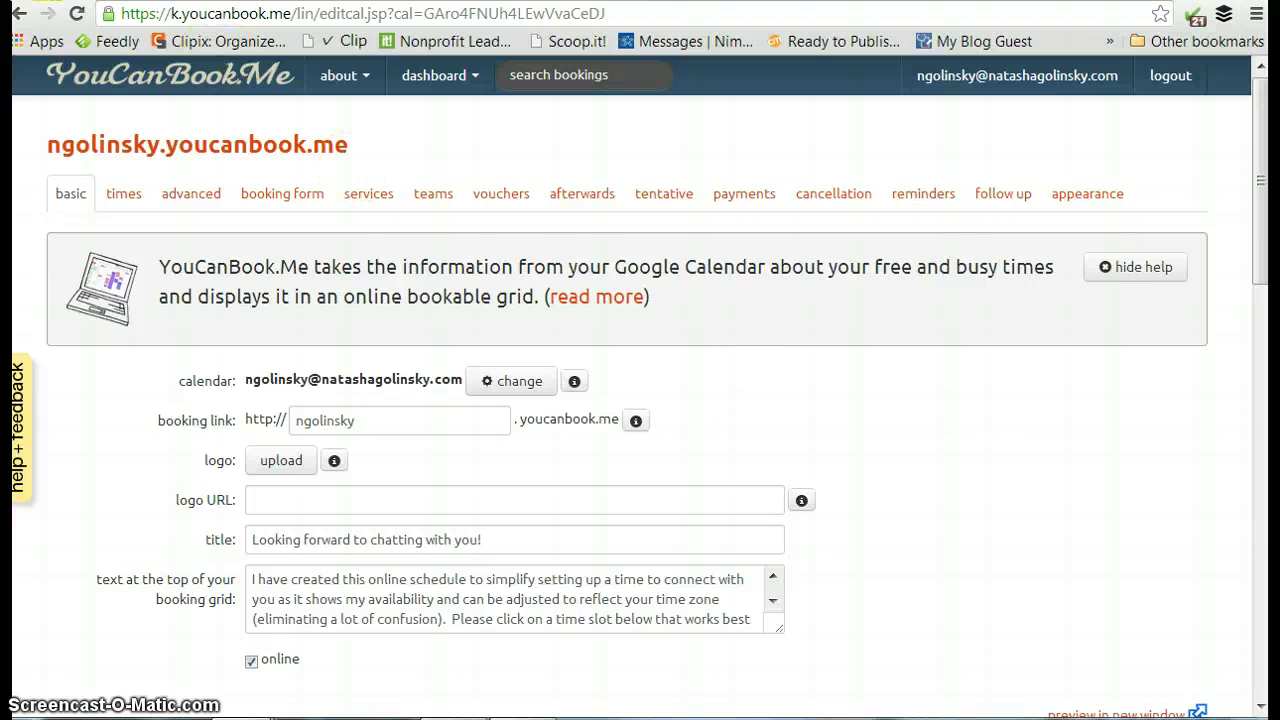
click(370, 2)
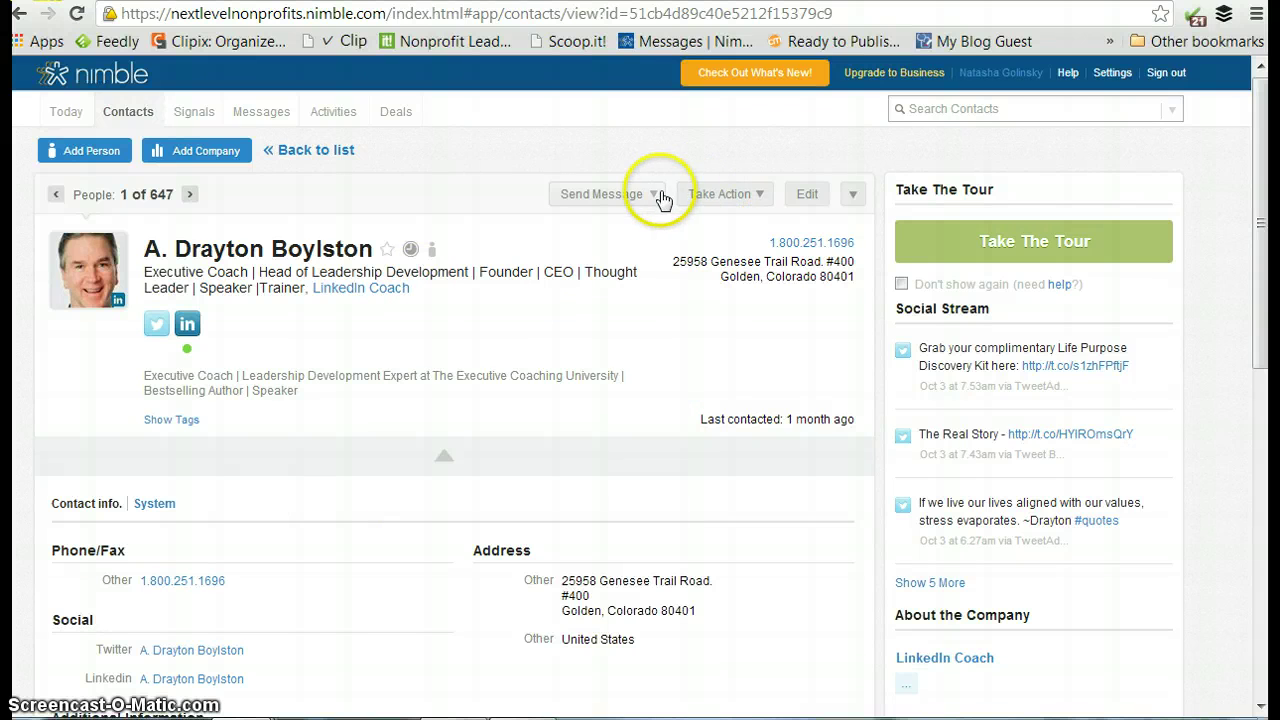
Look over the contact's Take Action, more-options and Send Message menus, then return to YouCanBook.me.
click(723, 194)
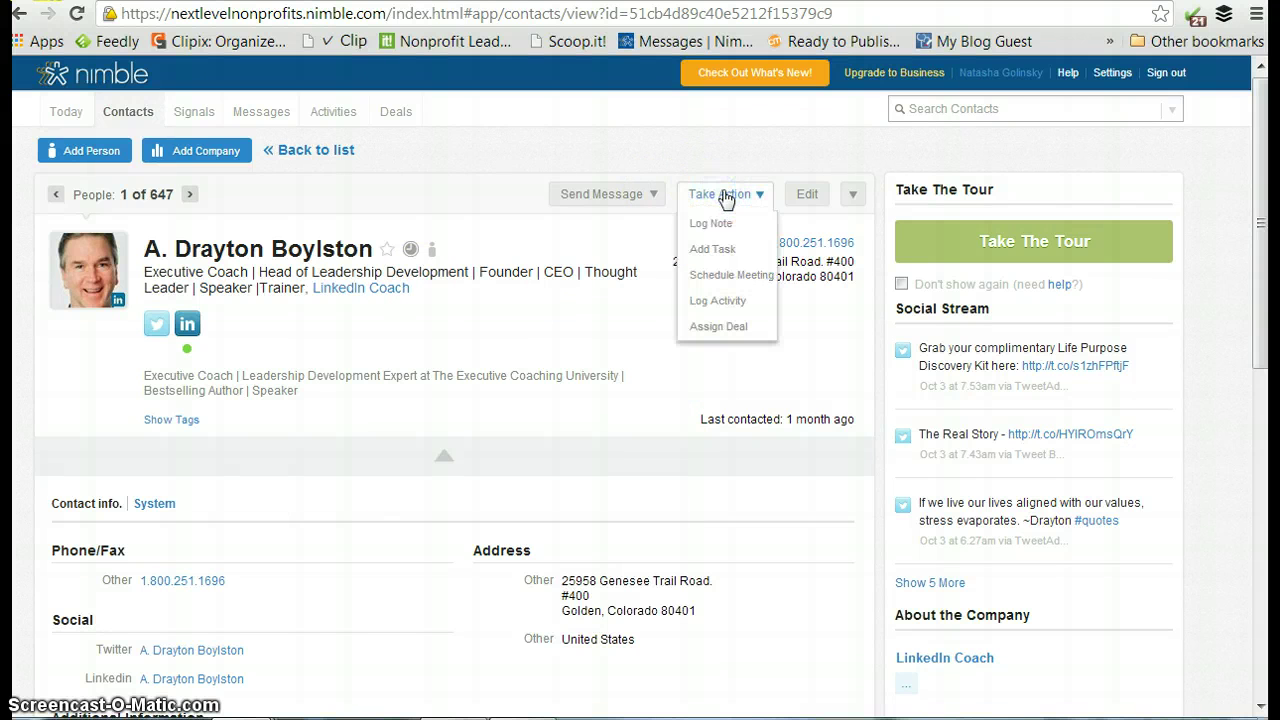
click(768, 197)
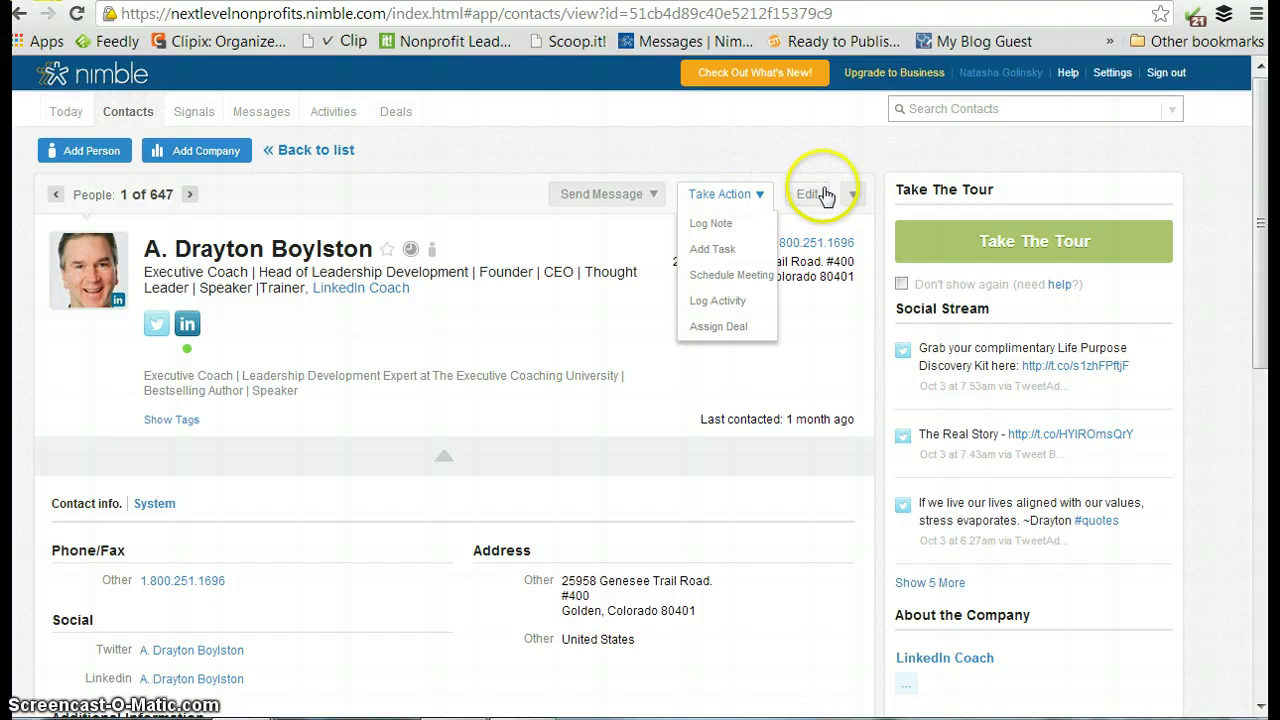
click(853, 196)
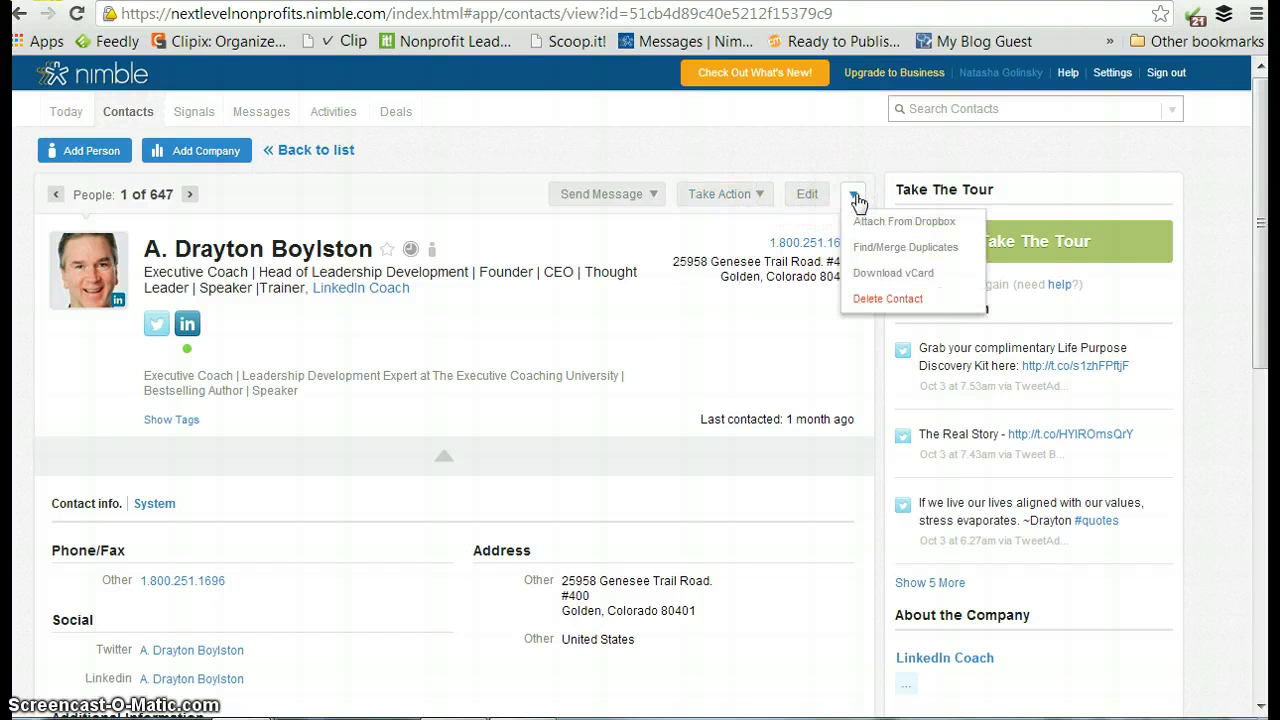
click(655, 196)
click(680, 340)
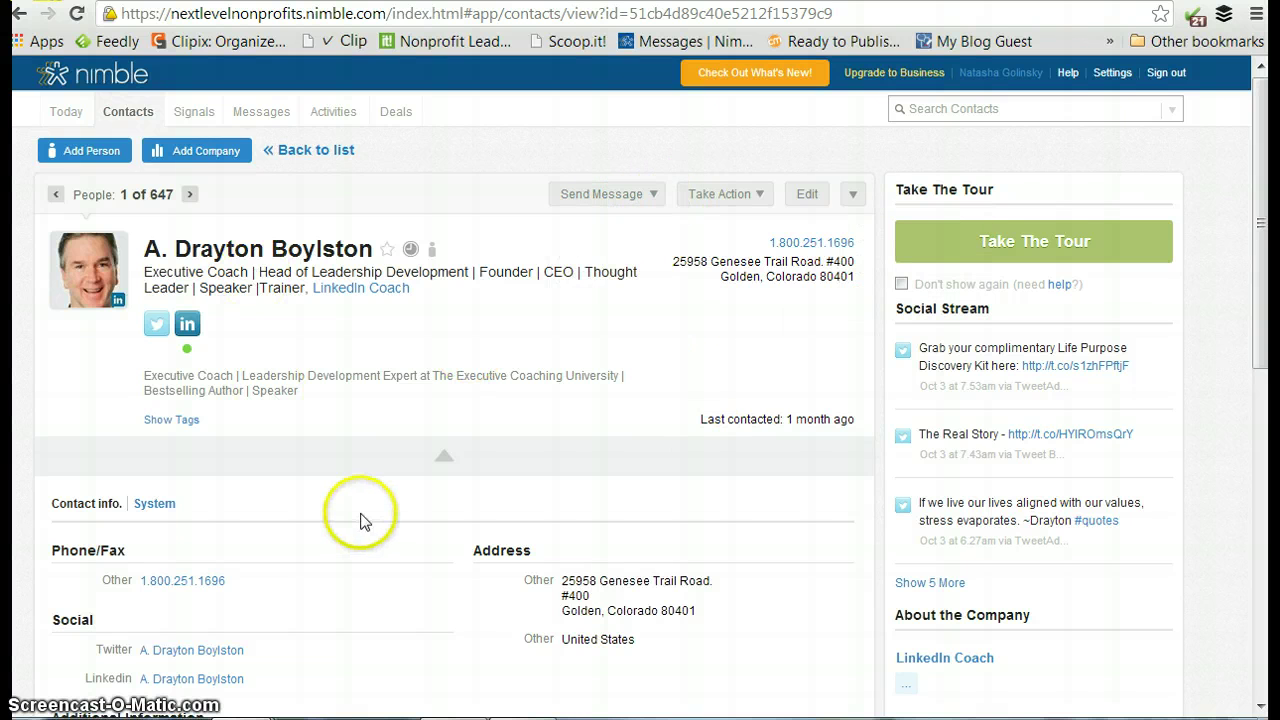
click(460, 163)
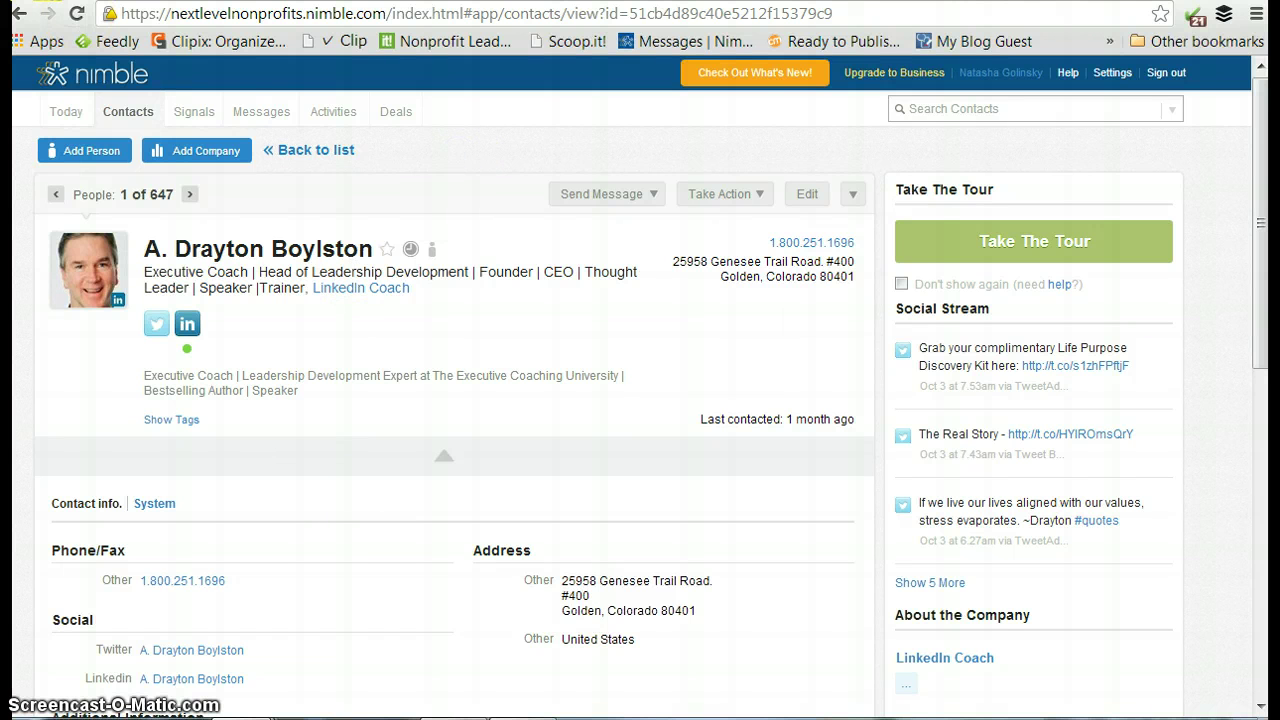
key(ctrl+Tab)
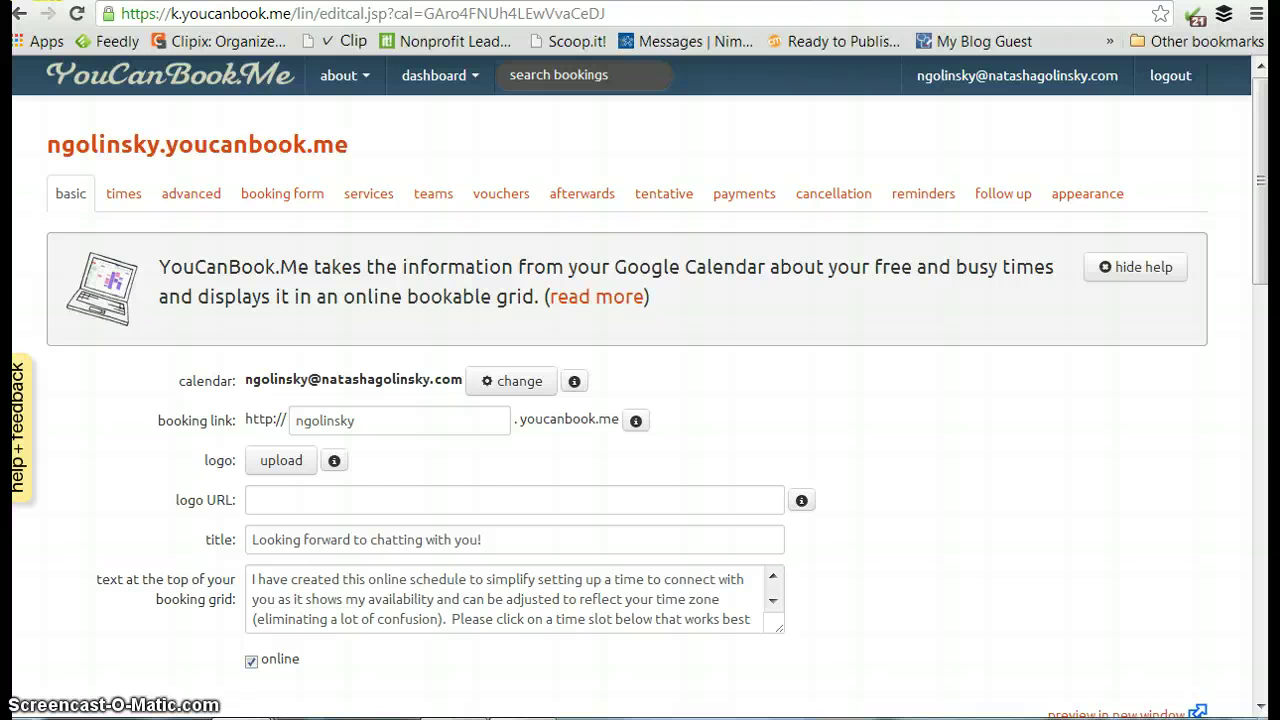
Switch from the YouCanBook.me settings tab to the Feedly tab showing the All article list.
key(ctrl+Tab)
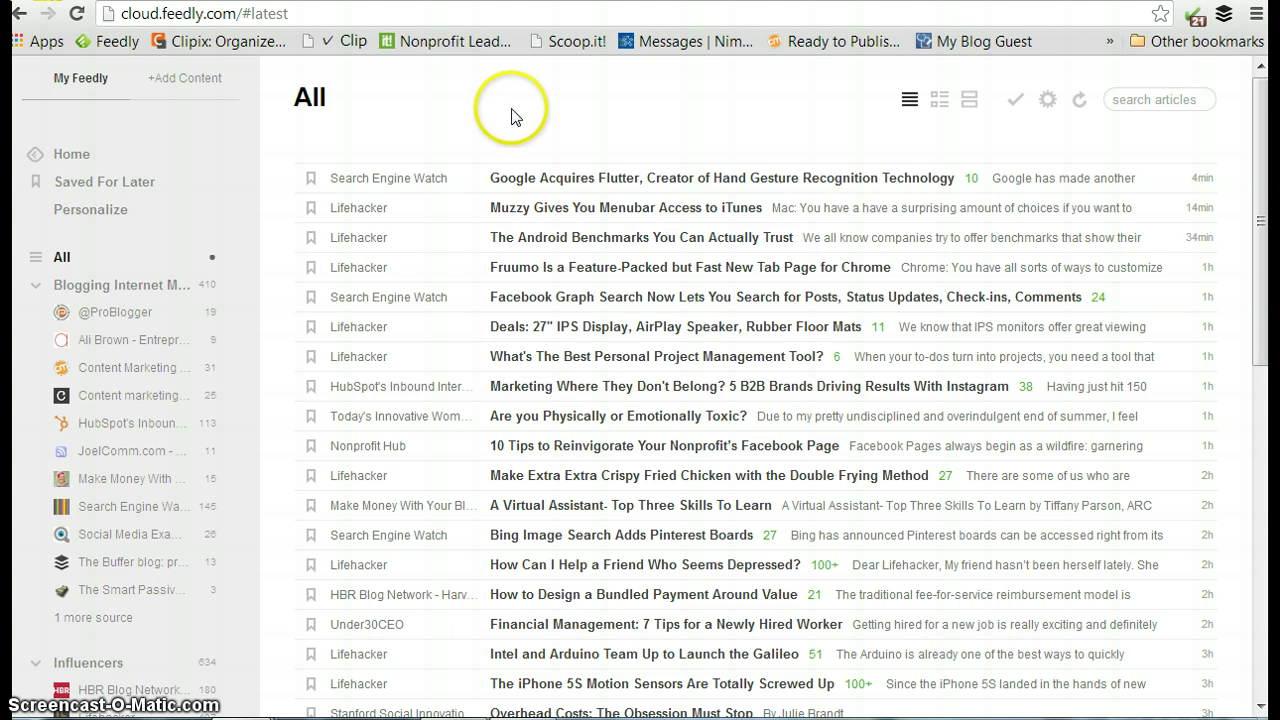
scroll(505, 112, down, 2)
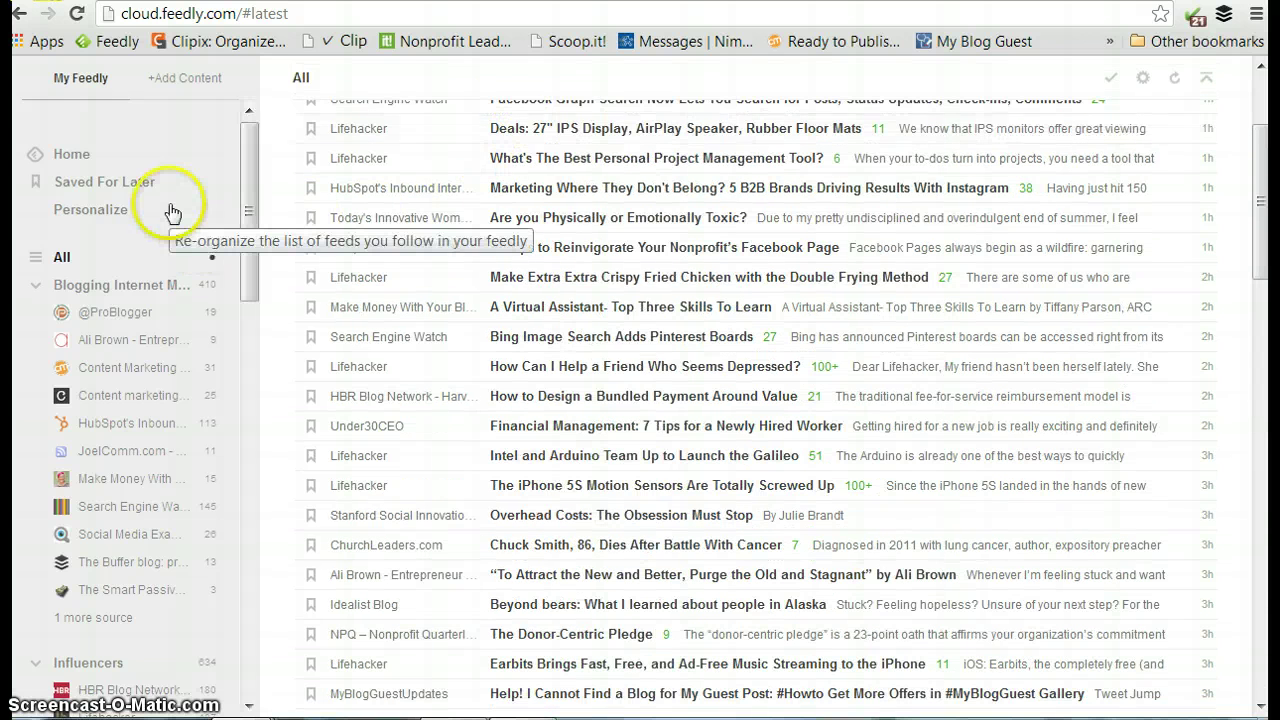
scroll(175, 213, down, 2)
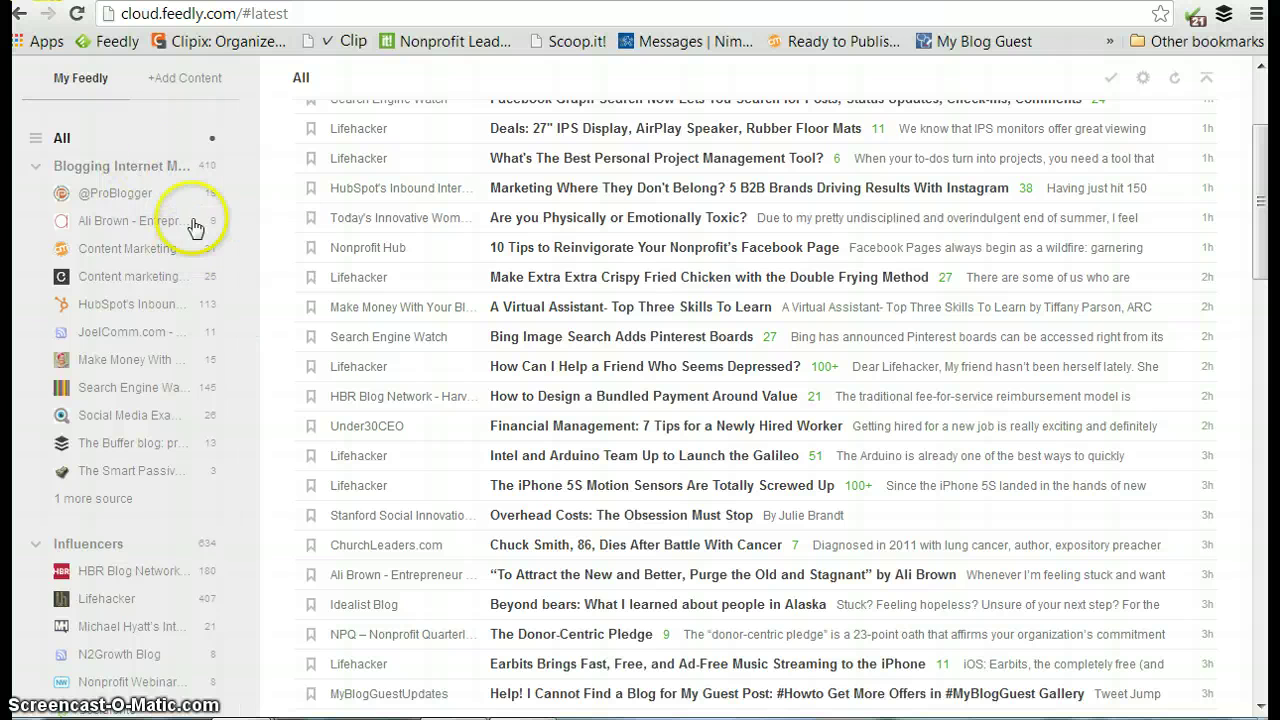
scroll(137, 344, down, 4)
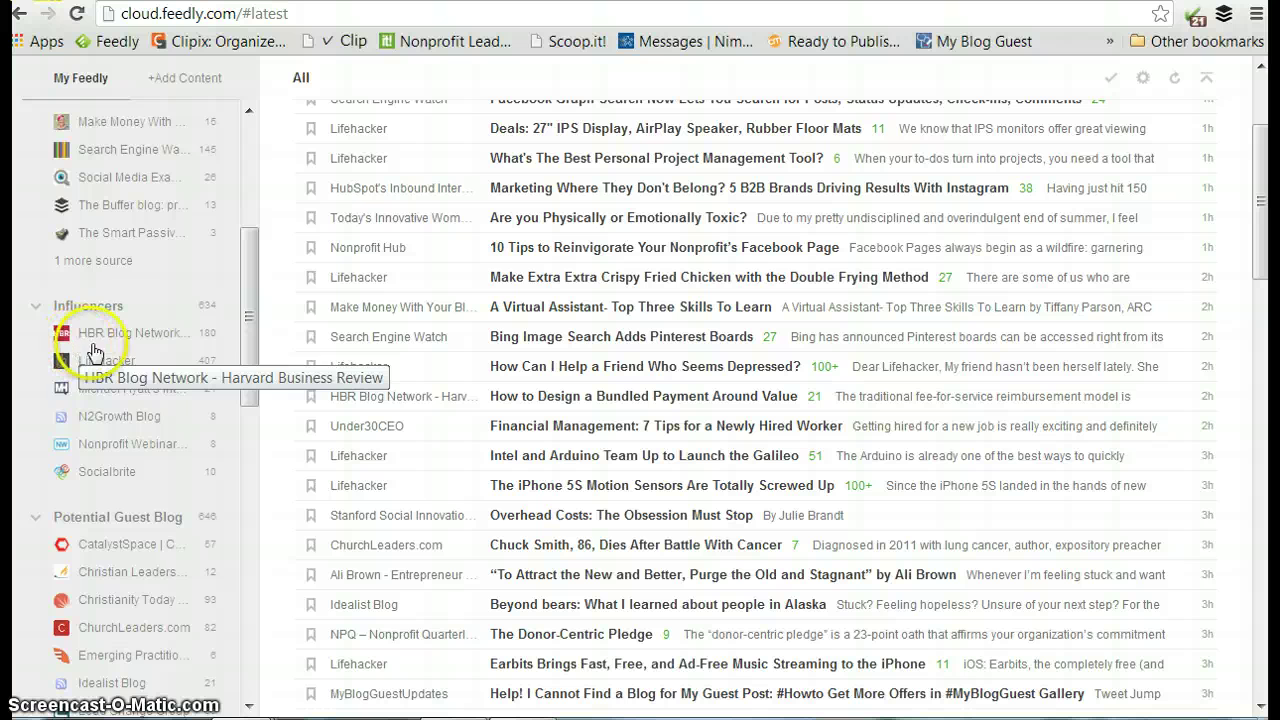
scroll(140, 320, down, 2)
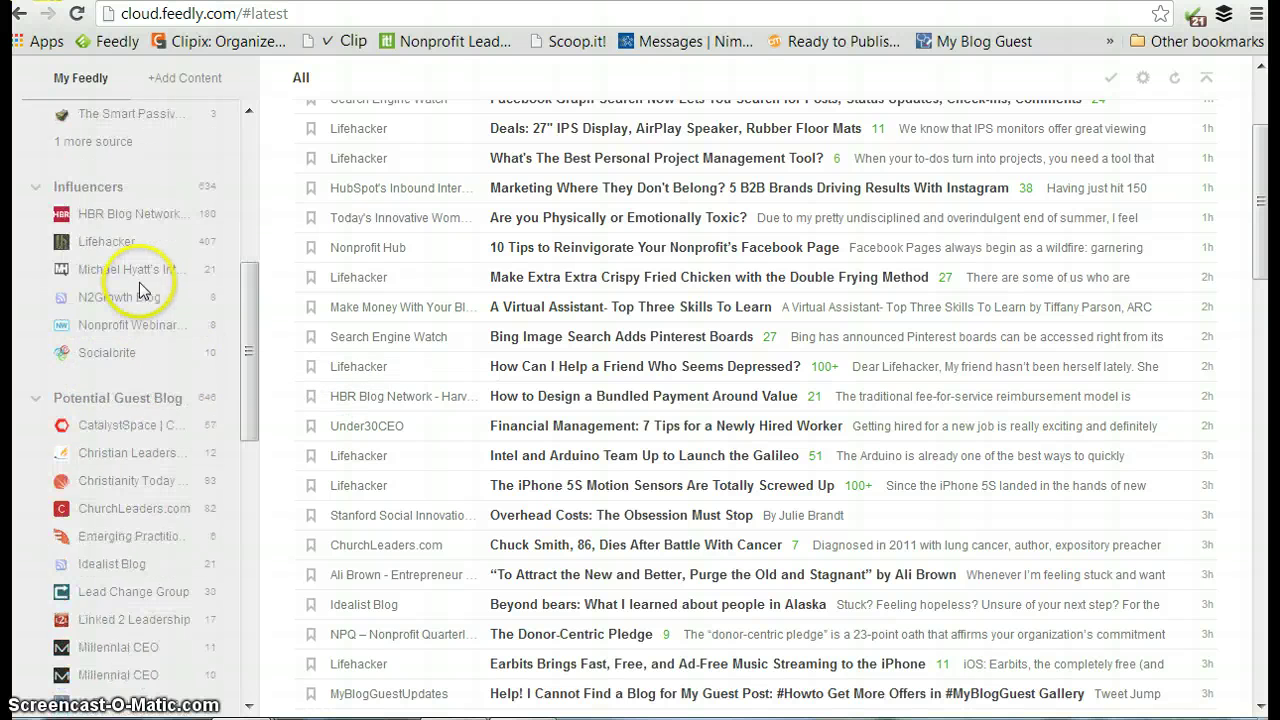
scroll(137, 289, down, 4)
scroll(151, 190, down, 2)
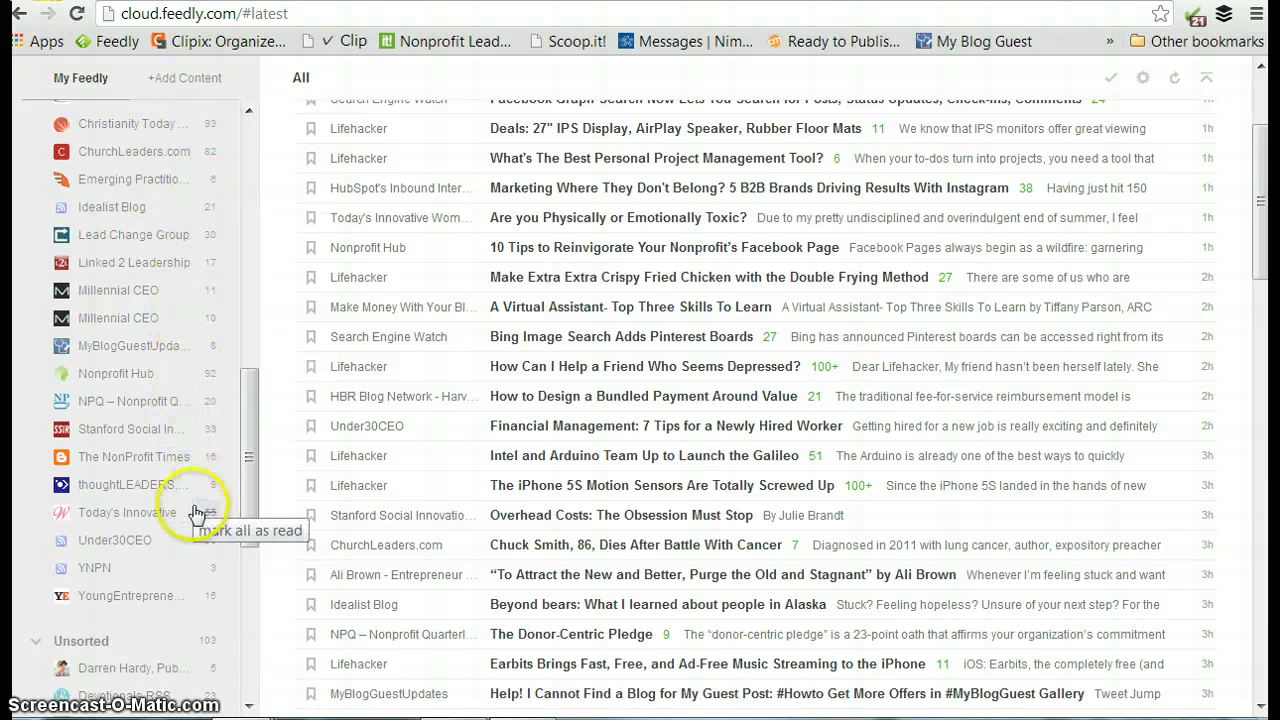
scroll(158, 460, down, 2)
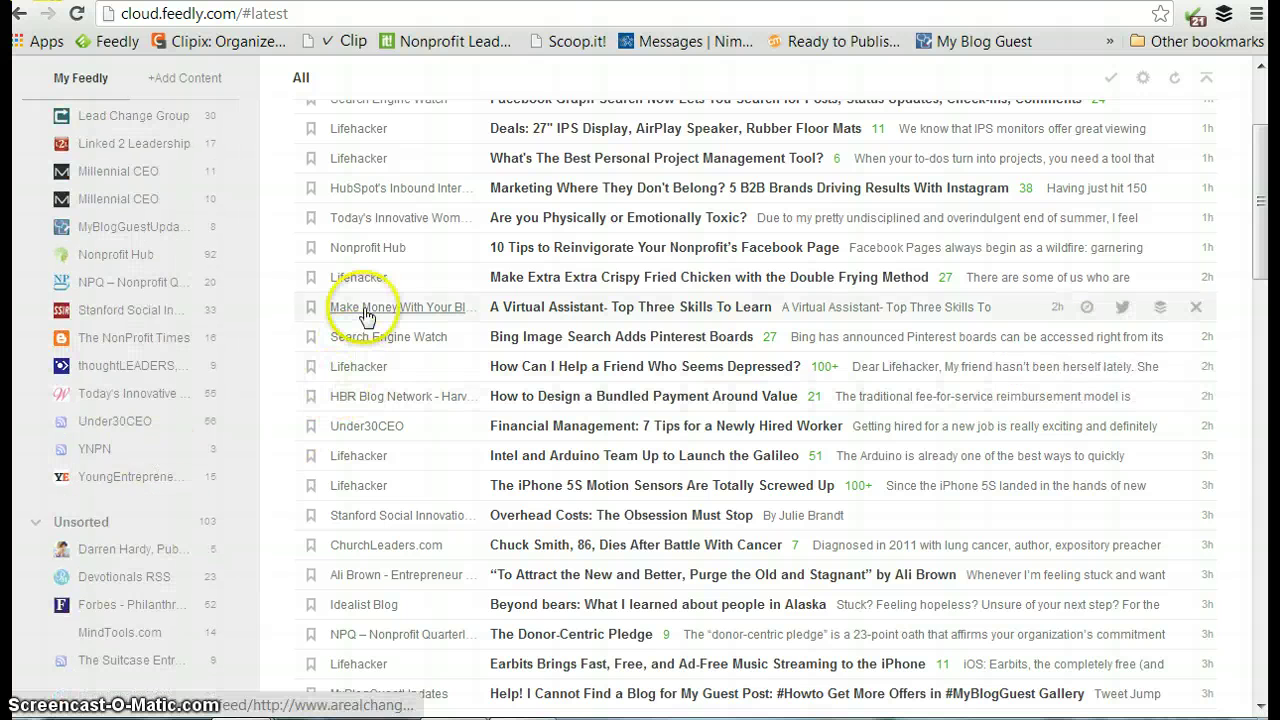
scroll(365, 330, up, 3)
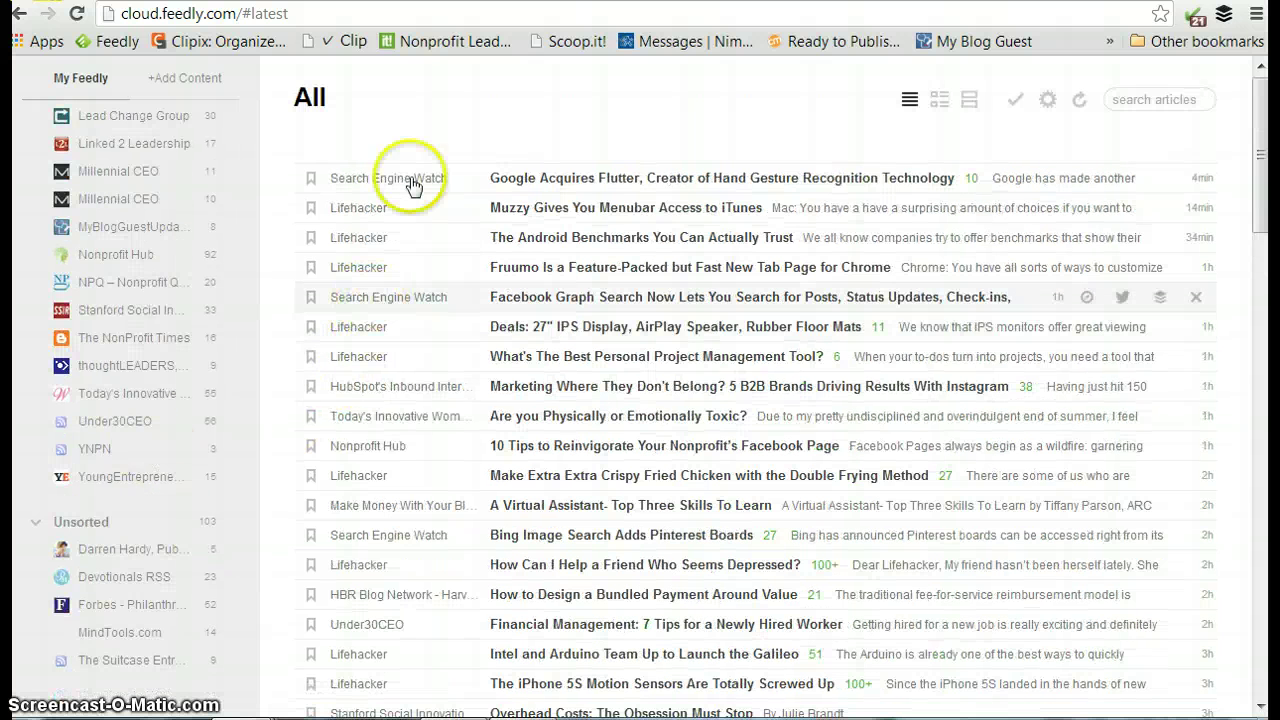
scroll(185, 250, up, 6)
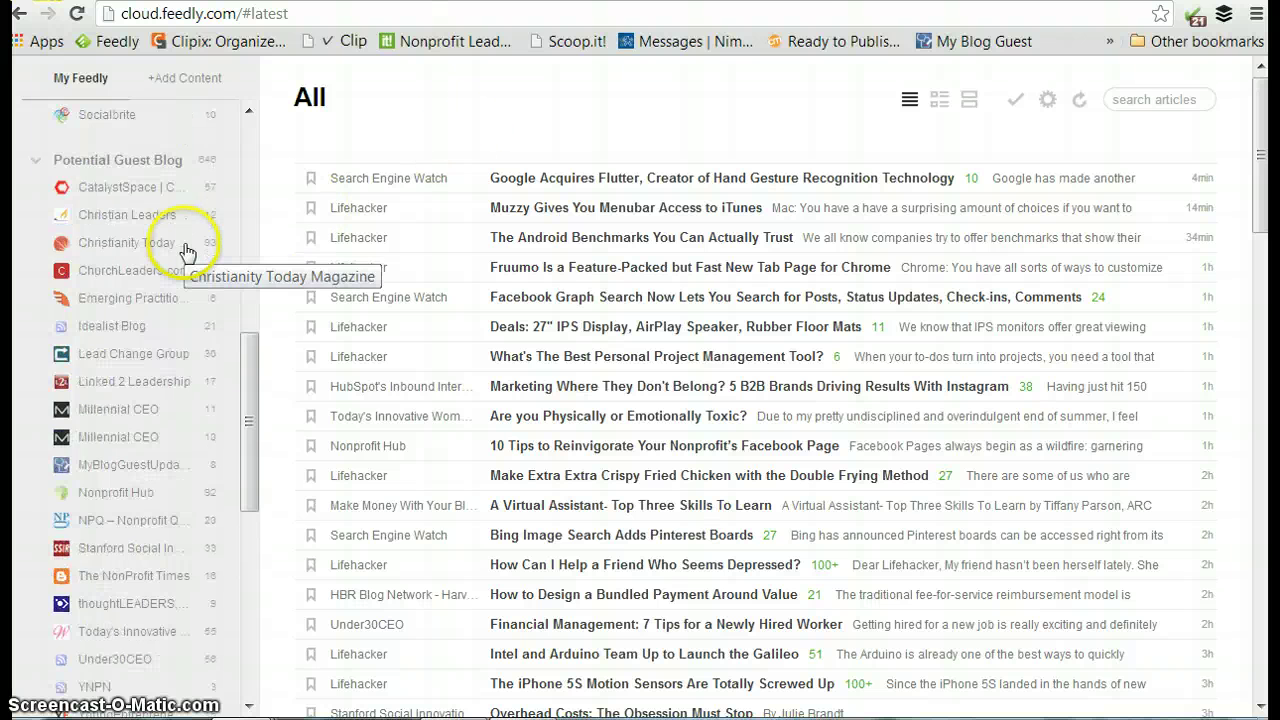
scroll(185, 250, up, 5)
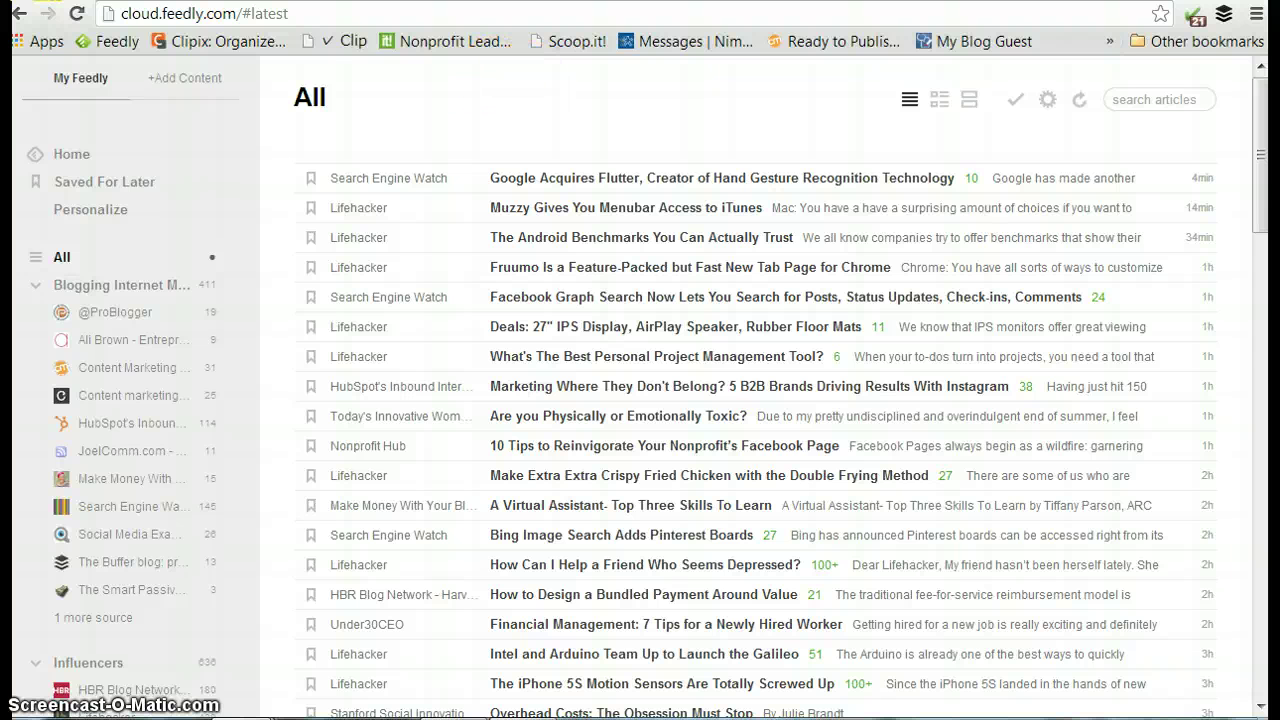
key(ctrl+Tab)
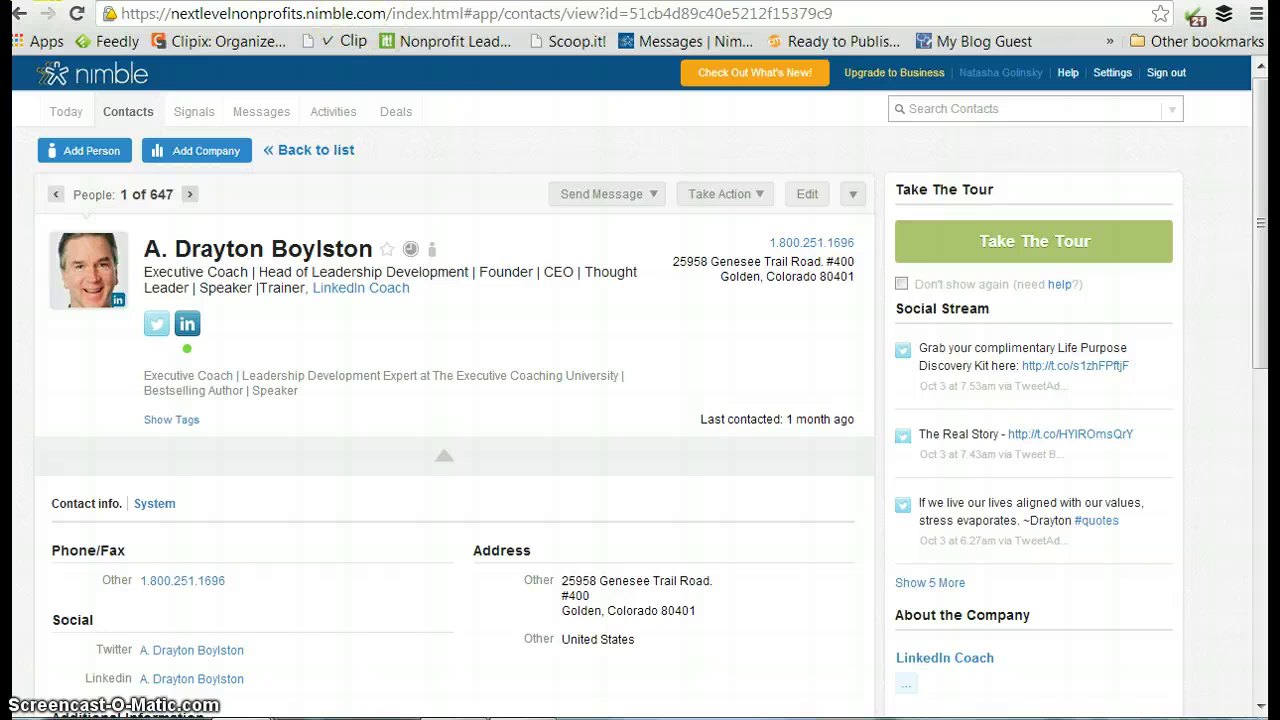
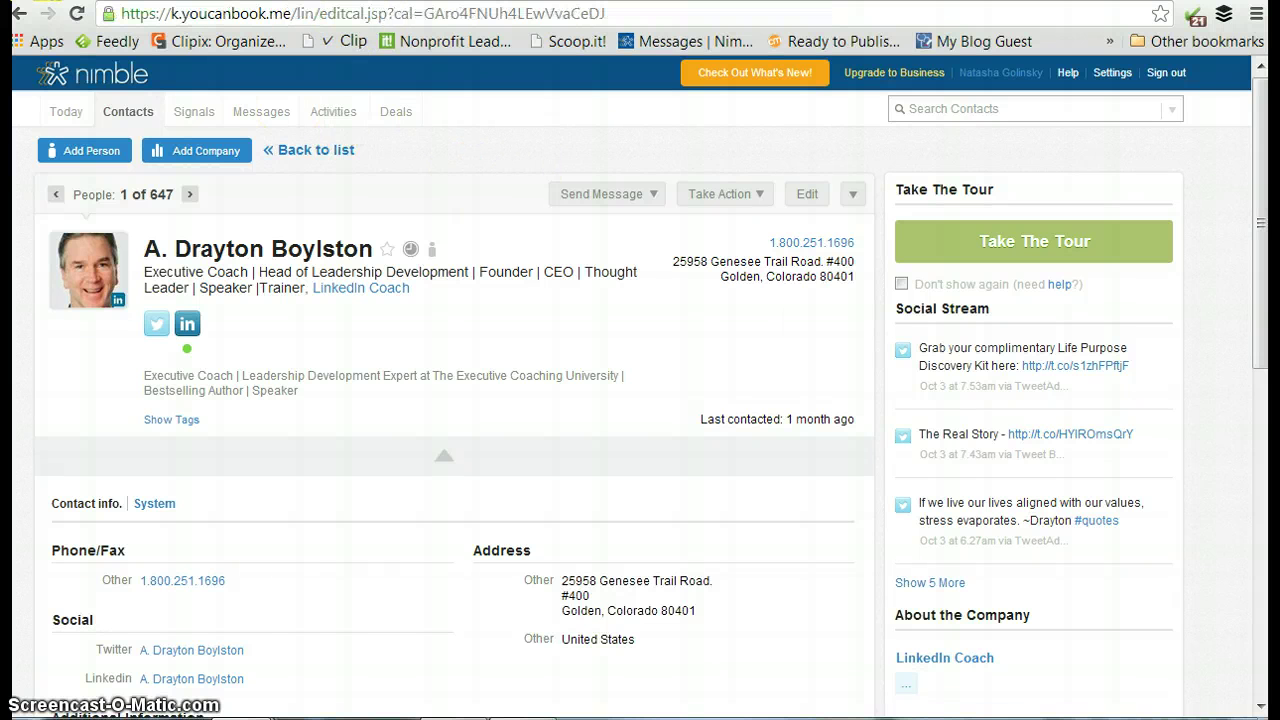
key(Return)
key(ctrl+Tab)
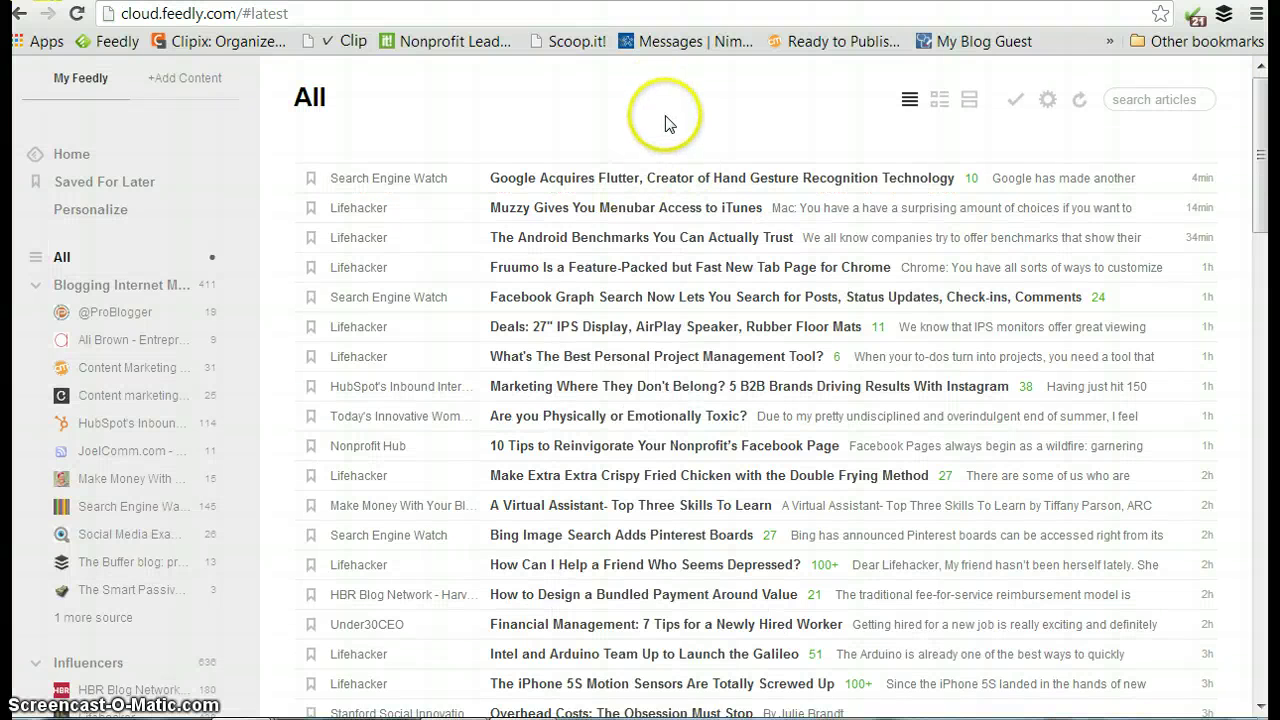
scroll(668, 124, down, 1)
scroll(666, 122, down, 1)
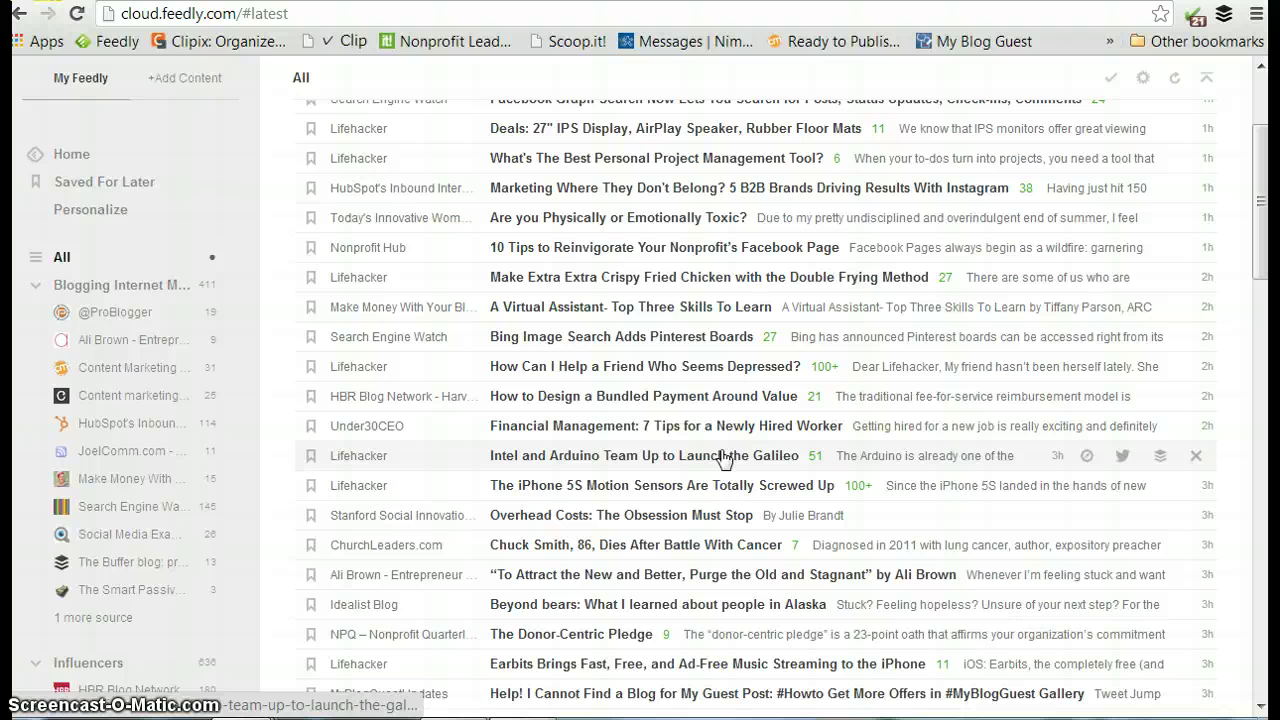
scroll(722, 457, up, 1)
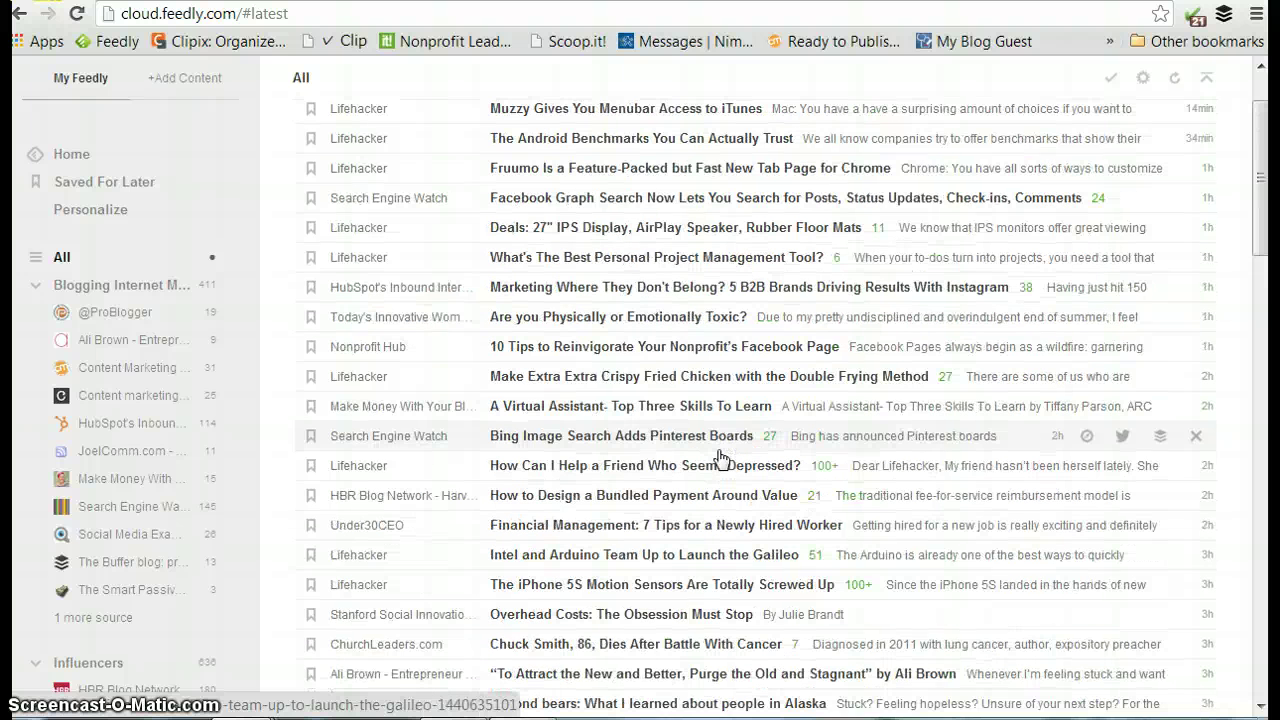
scroll(722, 457, up, 1)
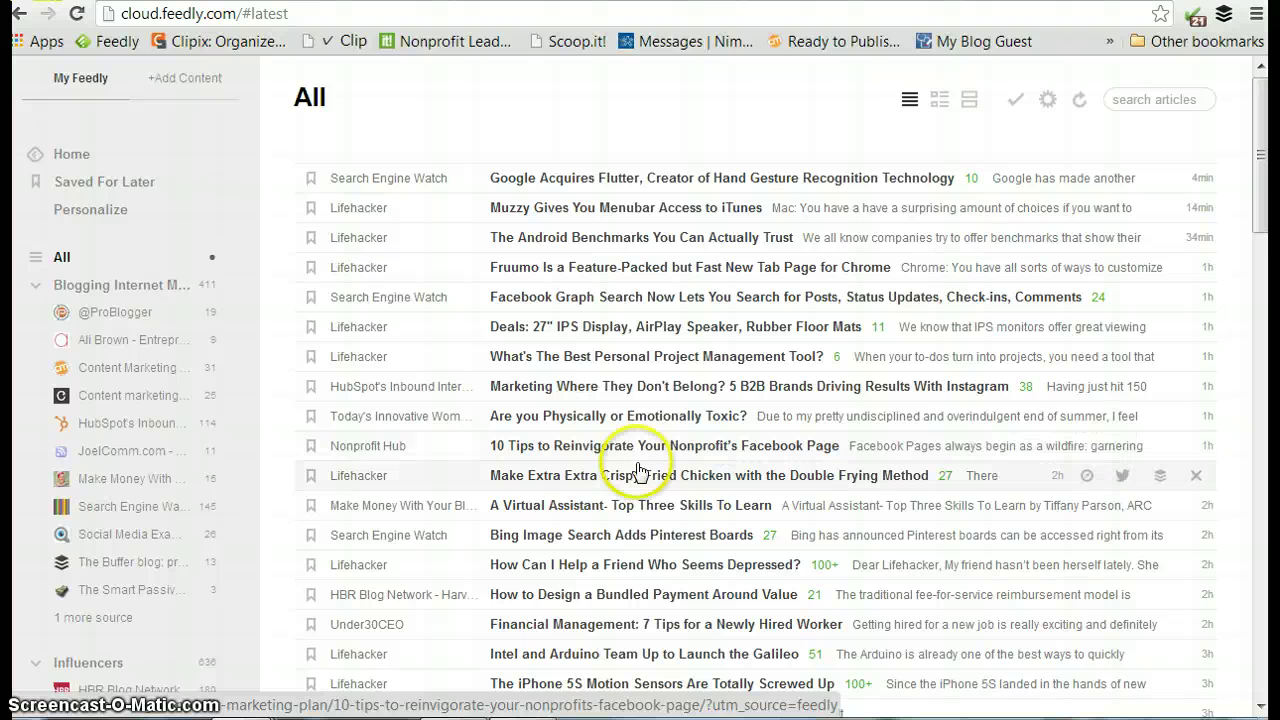
click(677, 160)
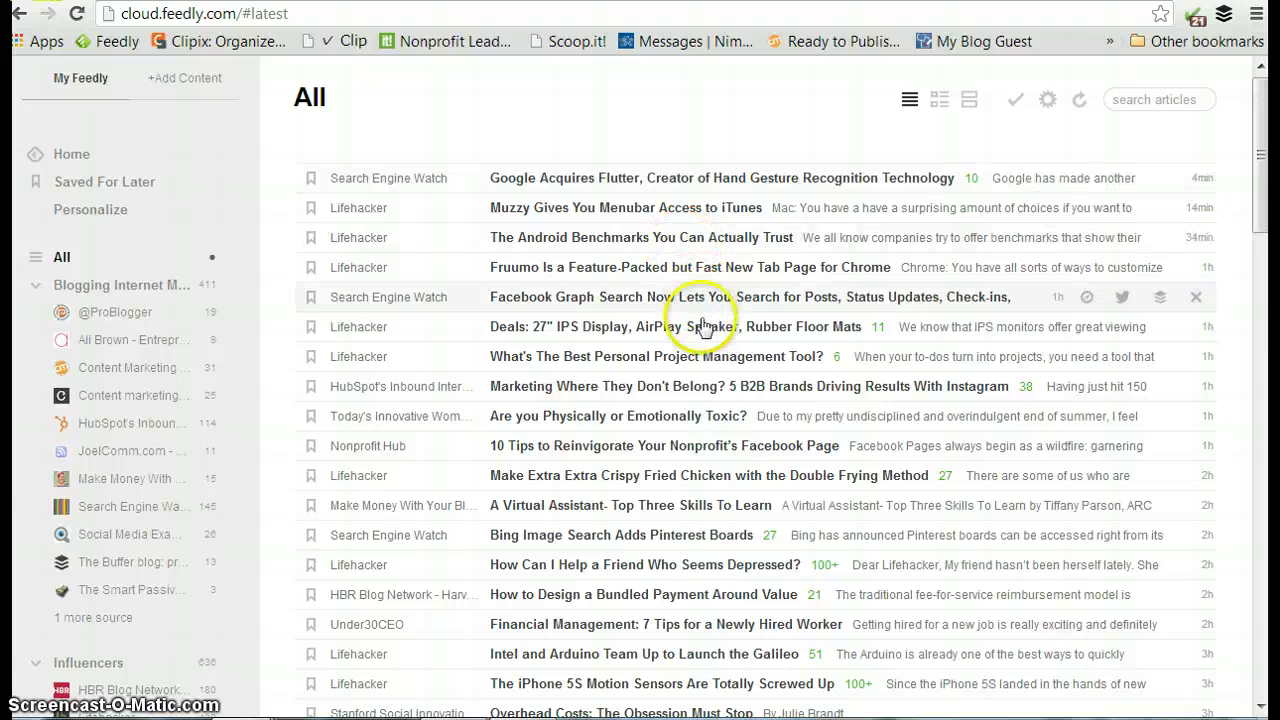